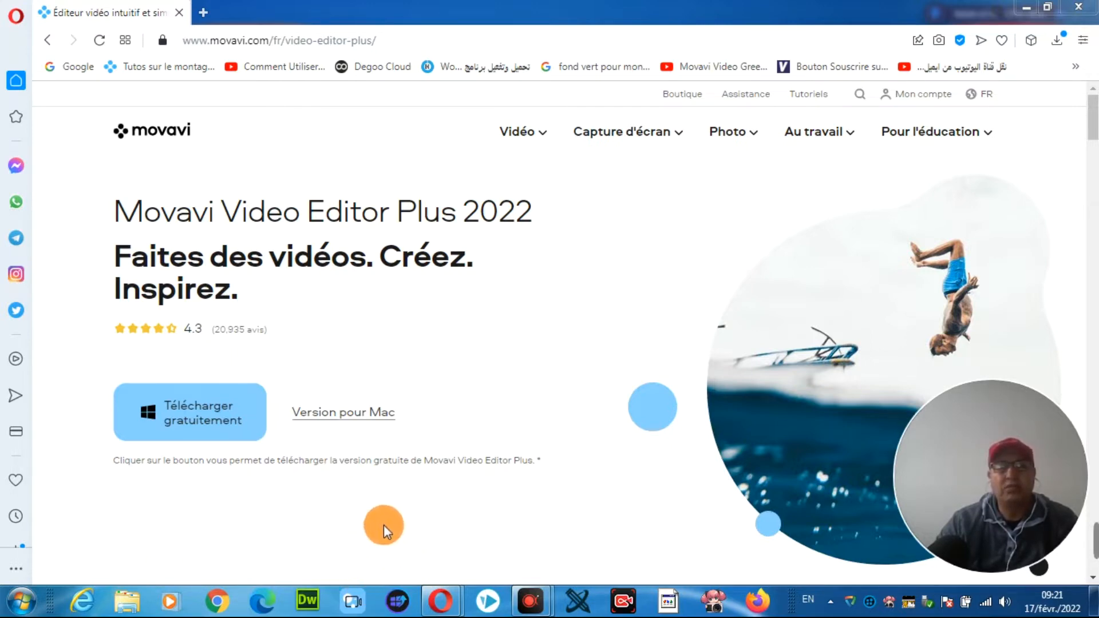
Step: Switch to Movavi Video Editor Plus and create a new project
left_click(353, 602)
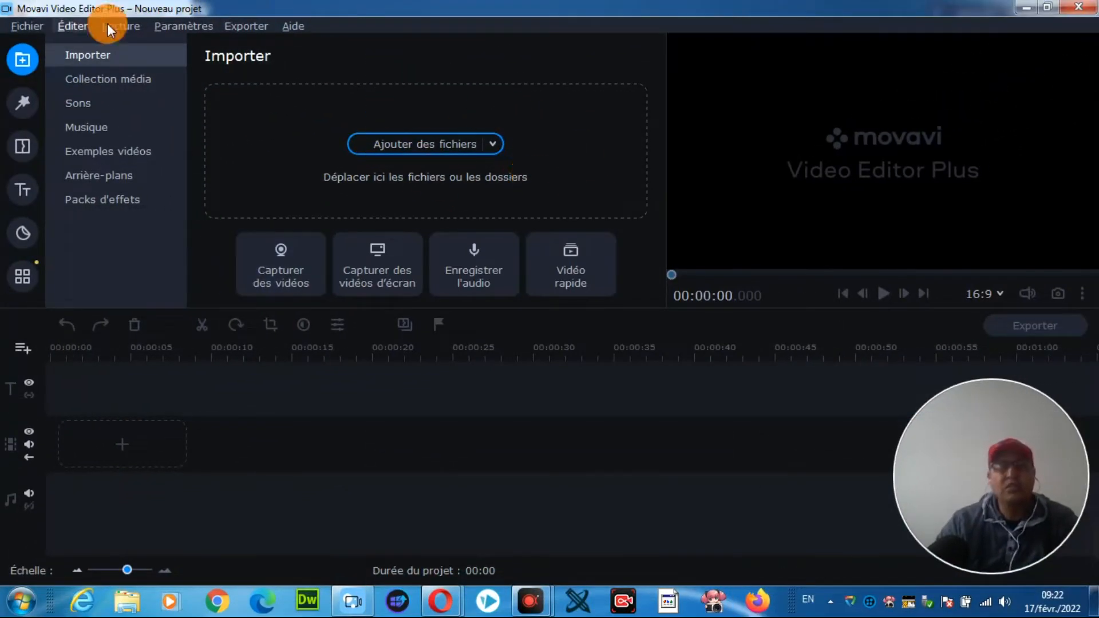
left_click(24, 26)
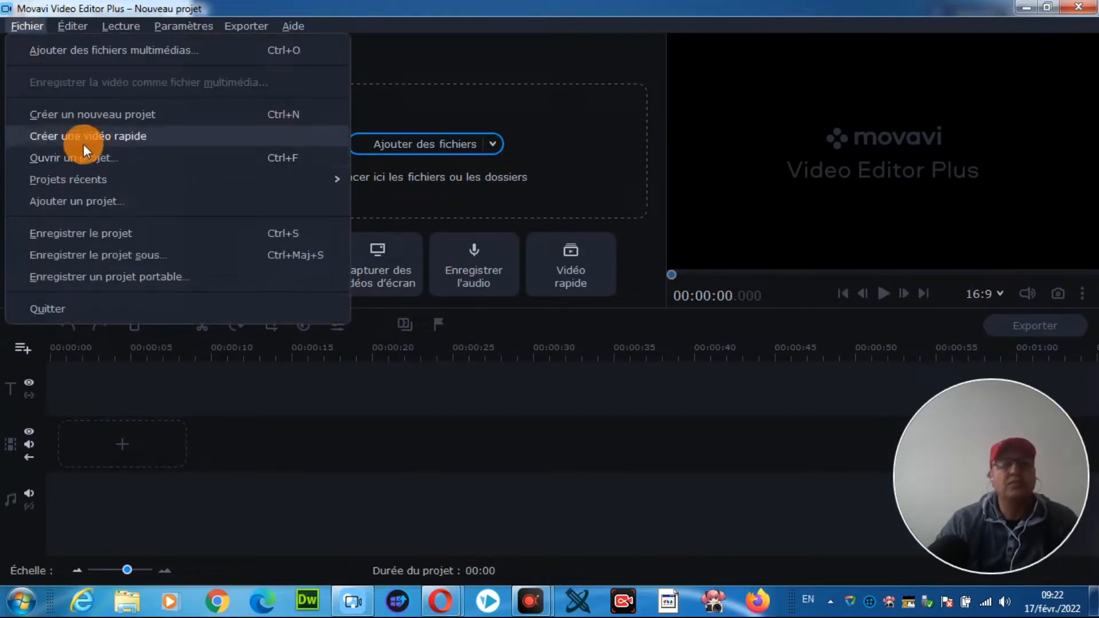
left_click(123, 116)
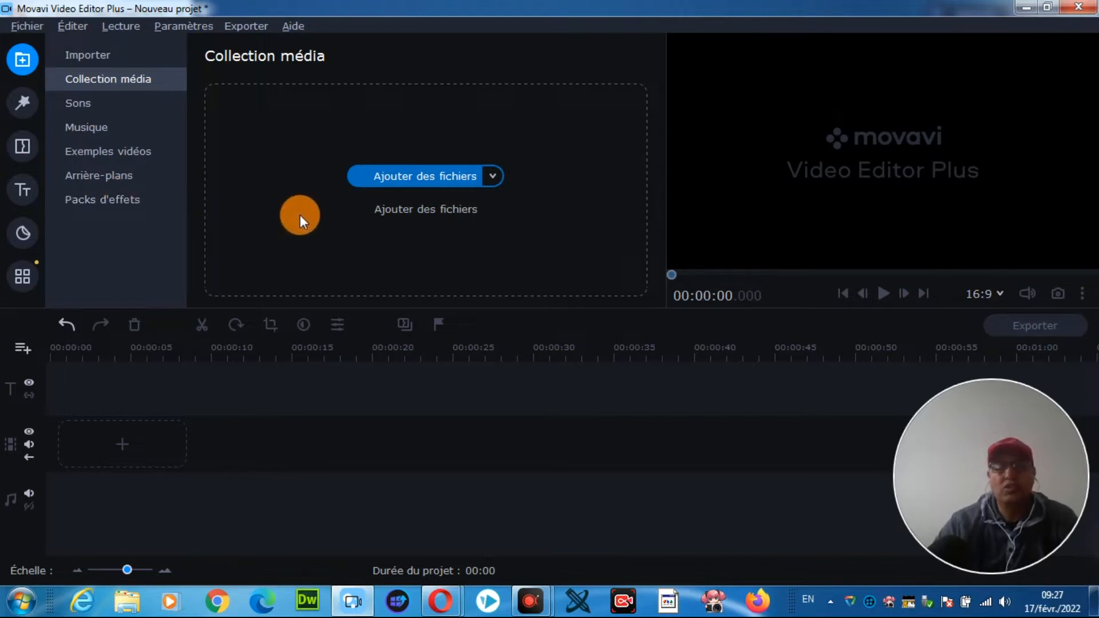
Step: Import the "01_VIDEO INTRO 2" video from the 01 VIDEOS POUR TEST folder, preview it and place it on the video track
left_click(397, 171)
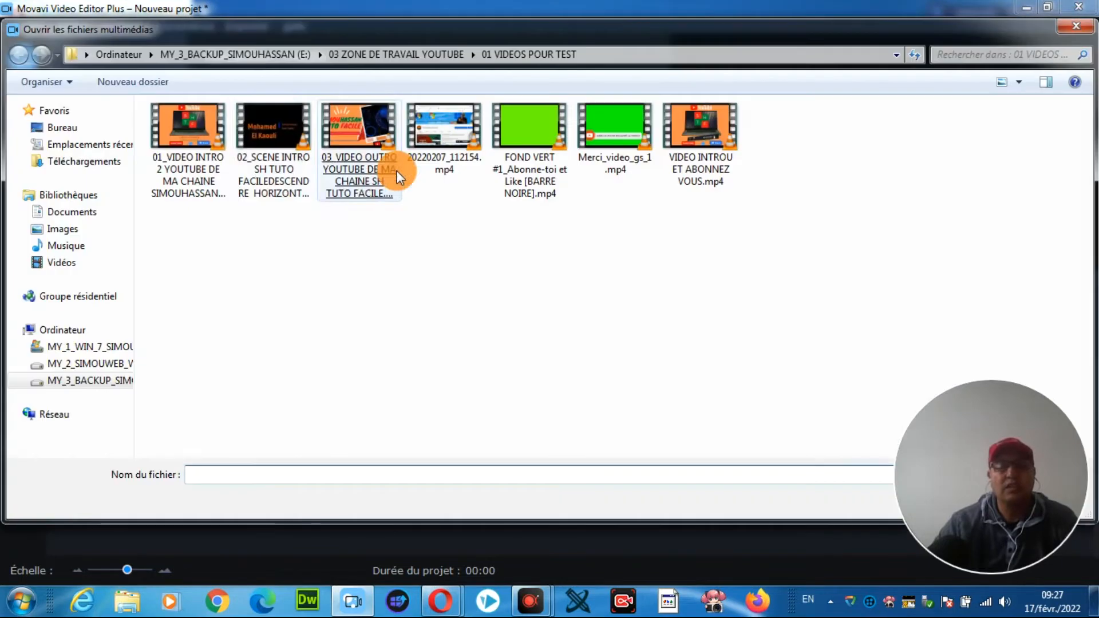
double_click(192, 133)
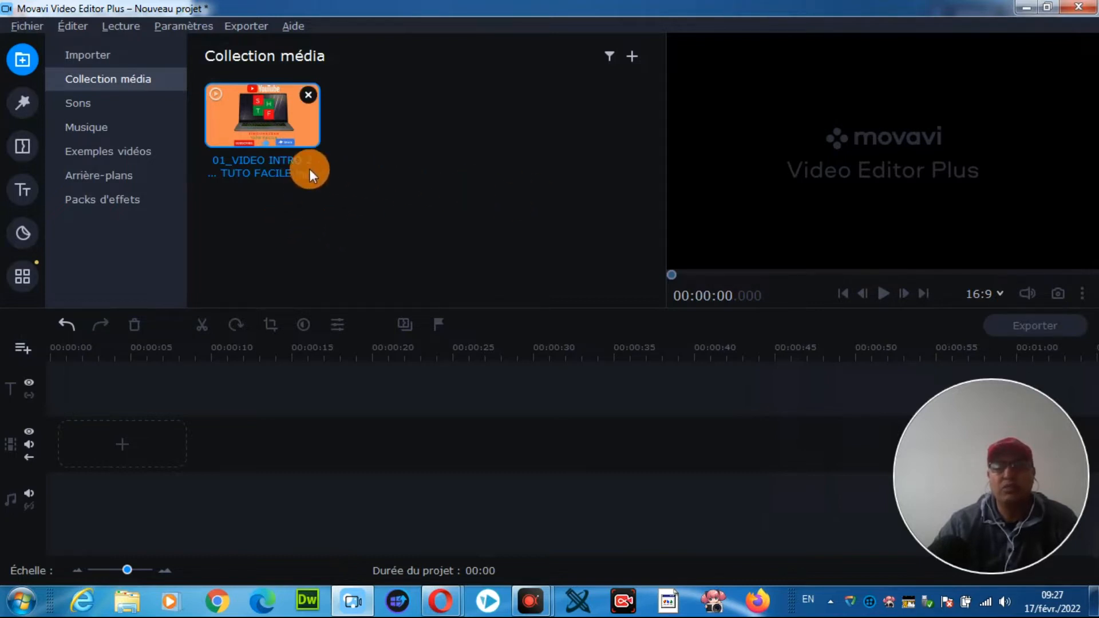
left_click(259, 110)
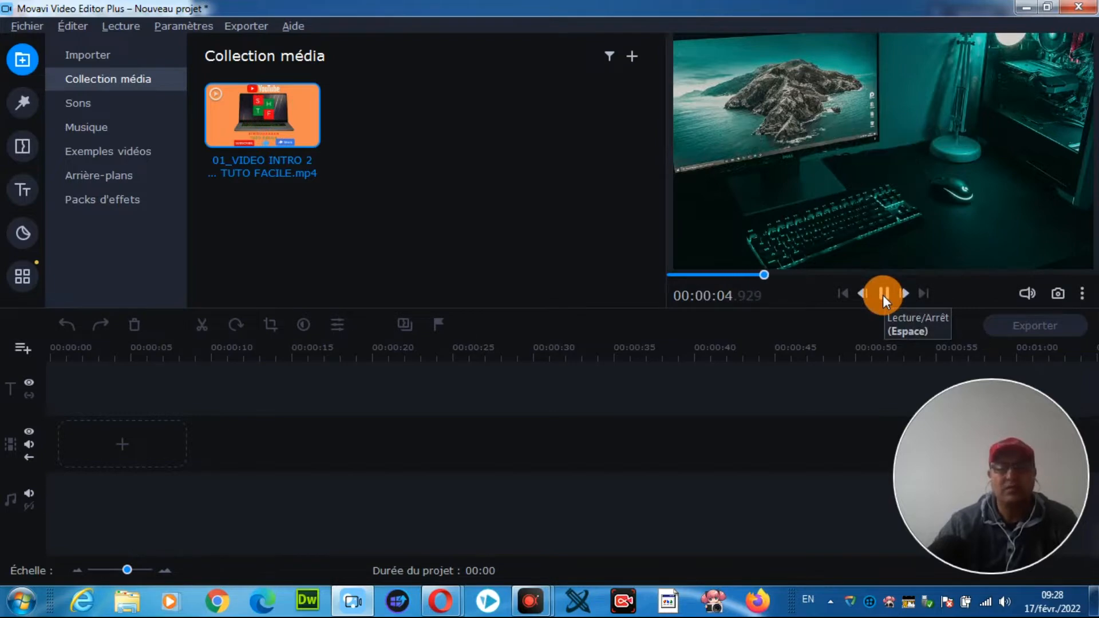
left_click(883, 294)
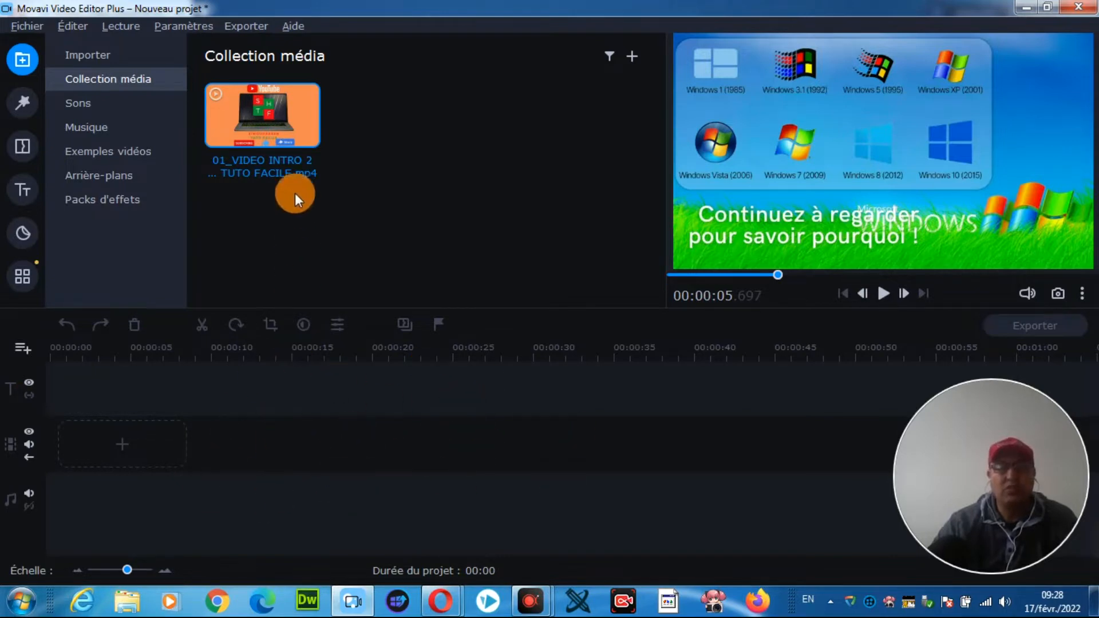
double_click(250, 132)
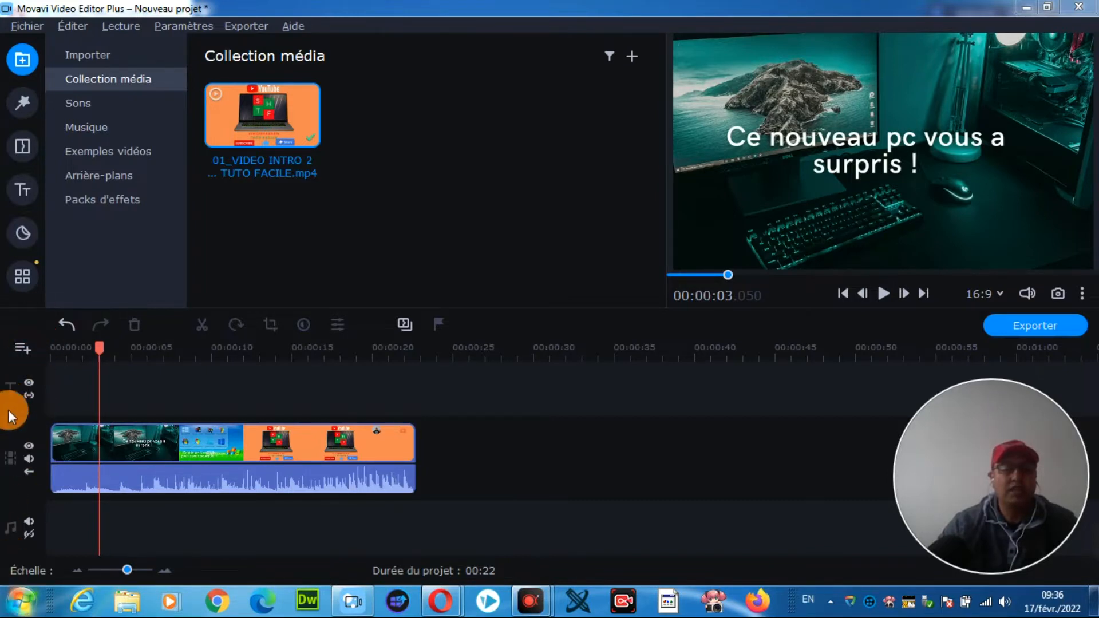
left_click(26, 349)
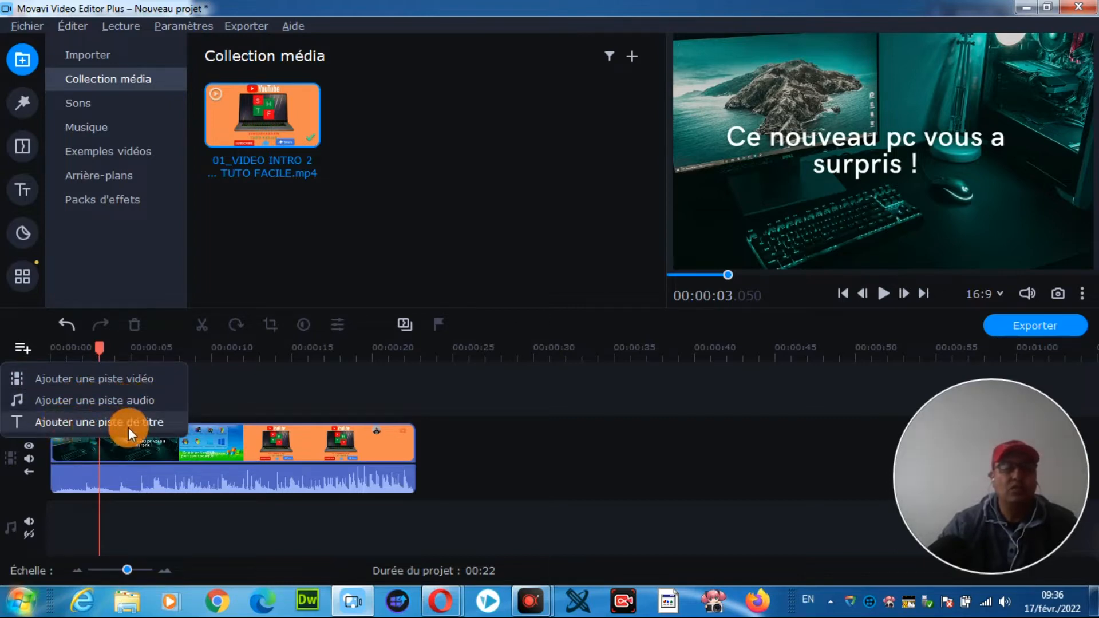
left_click(153, 427)
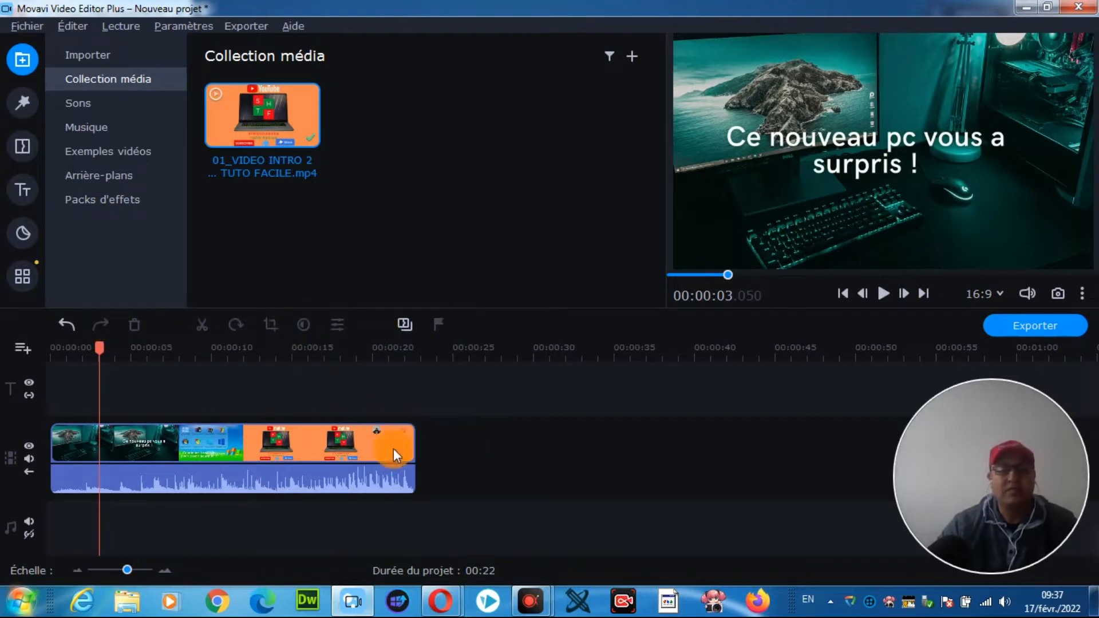
Step: Split the timeline clip at 00:00:07.900
left_click(158, 444)
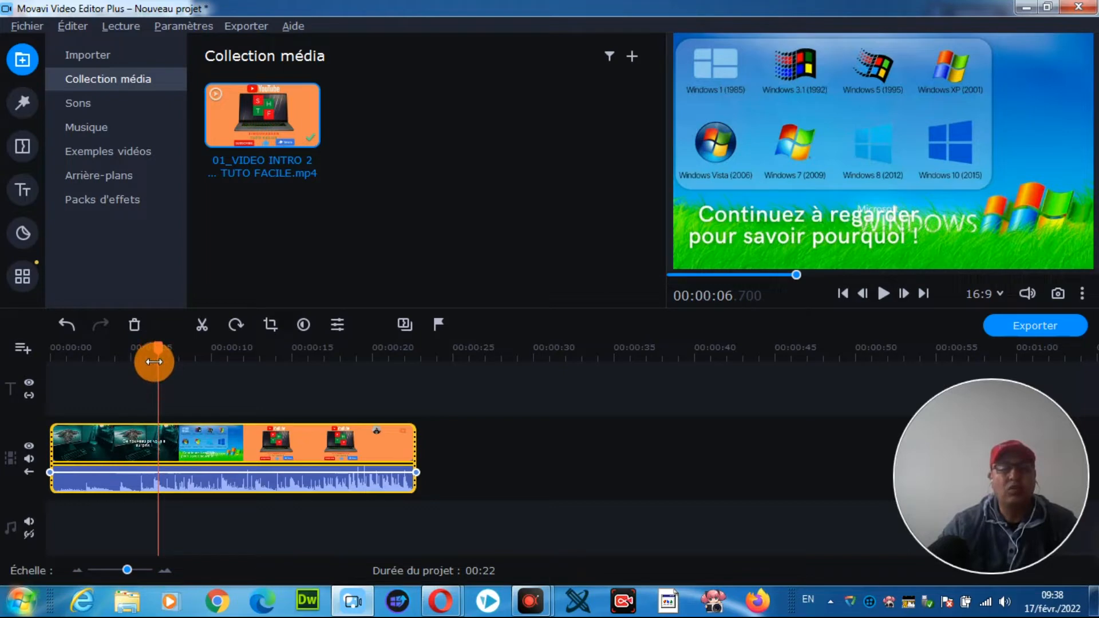
left_click_drag(154, 349, 177, 359)
left_click(183, 381)
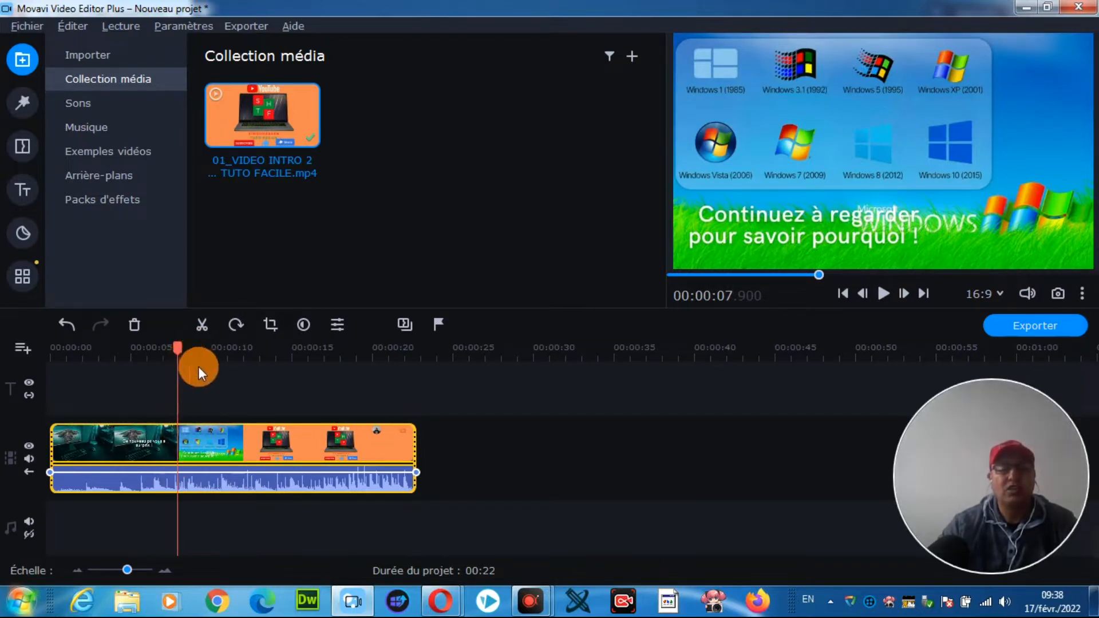
left_click(204, 325)
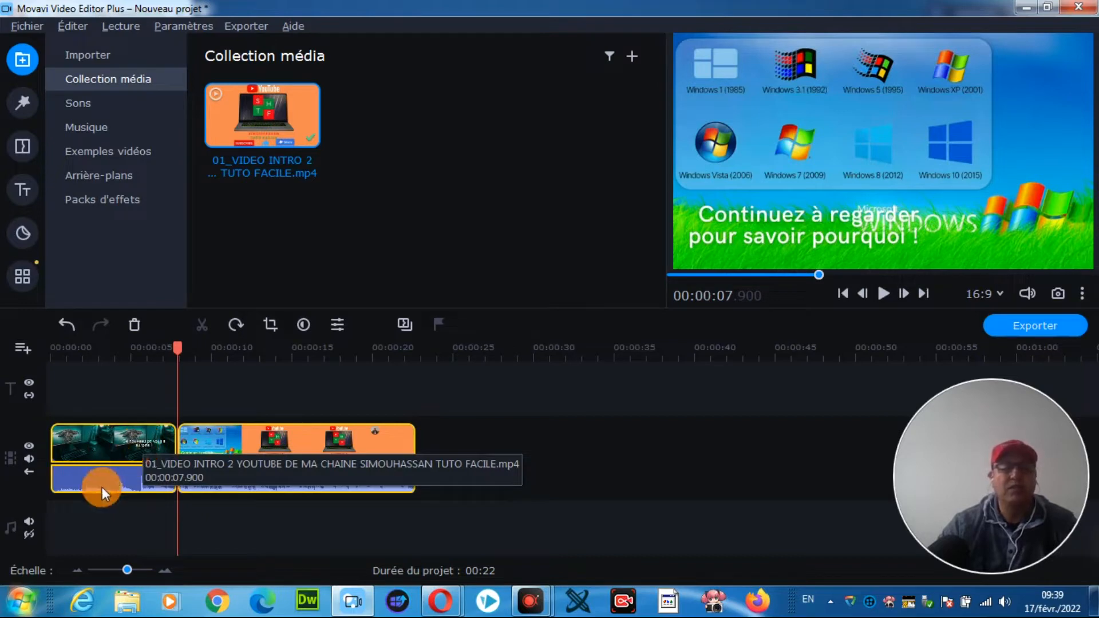
Step: Delete the first segment of the split clip and undo the deletion
left_click(98, 442)
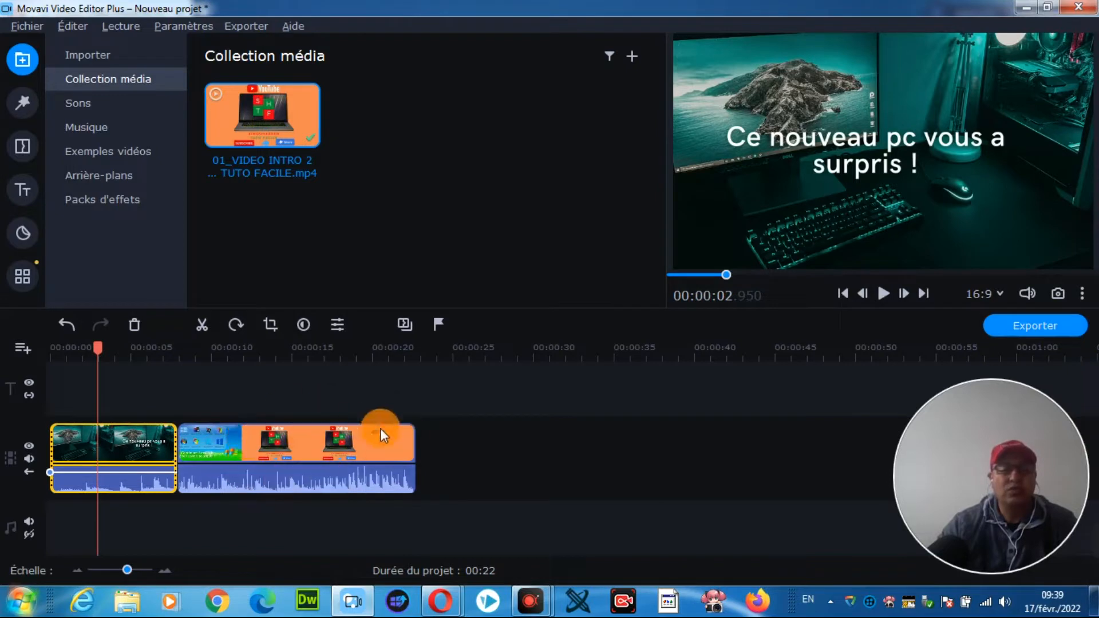
left_click(131, 325)
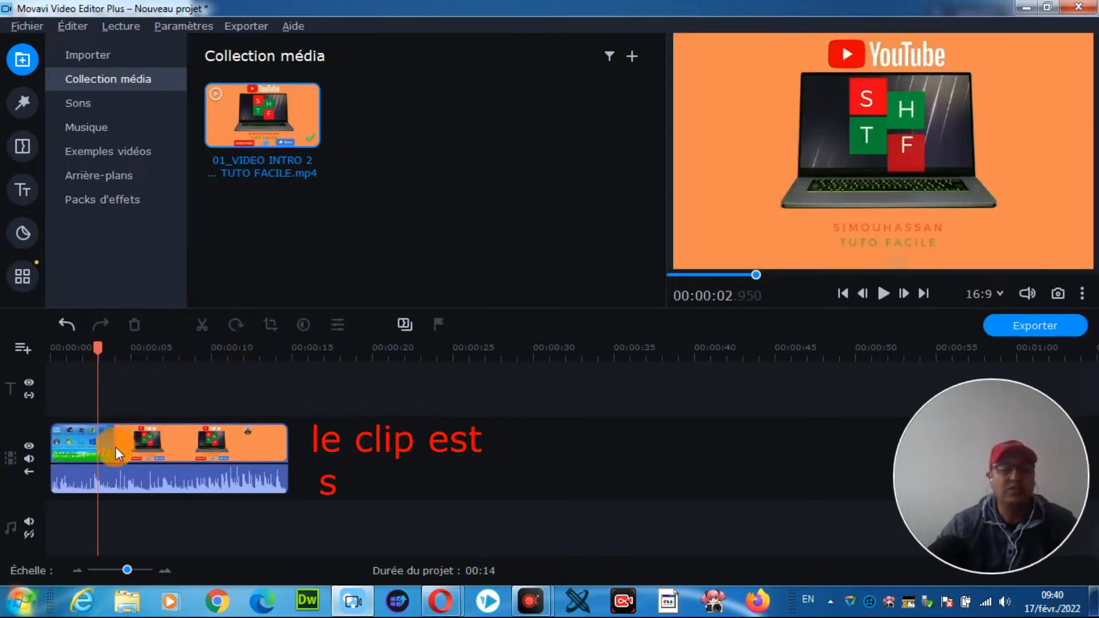
left_click(64, 322)
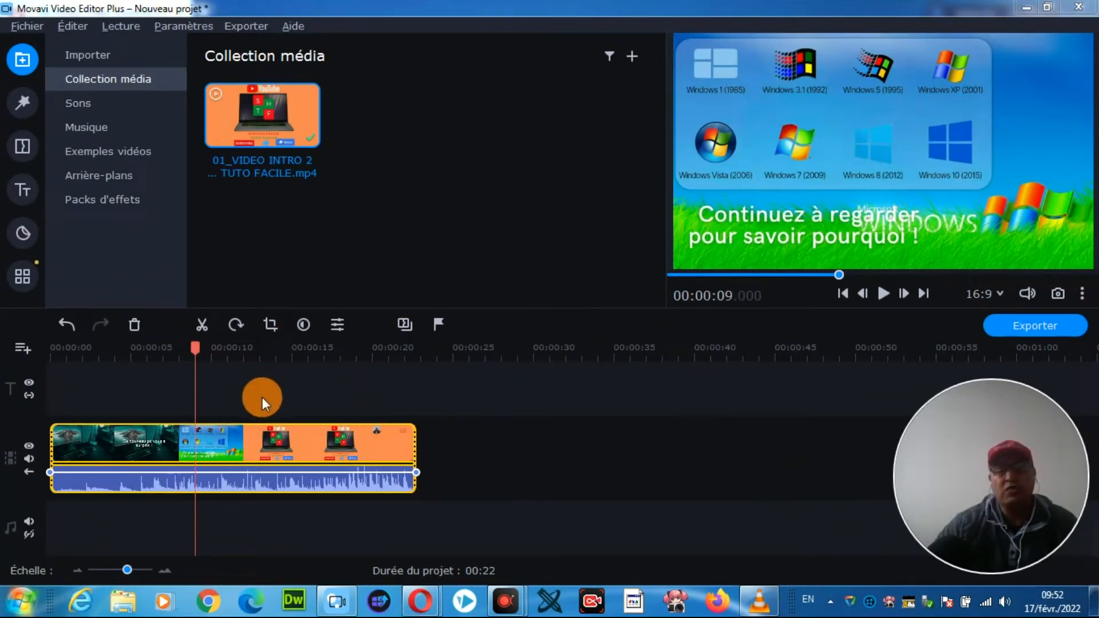
Step: Crop the timeline clip to a frame around the laptop at 00:00:13.050 and apply the crop
left_click(269, 324)
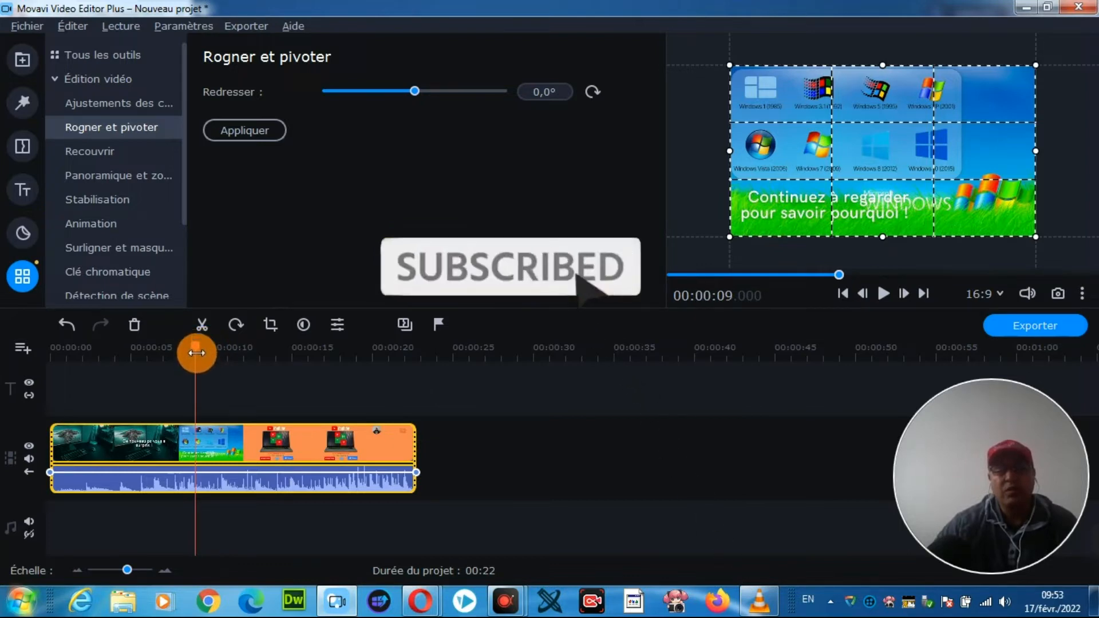
left_click_drag(191, 347, 260, 347)
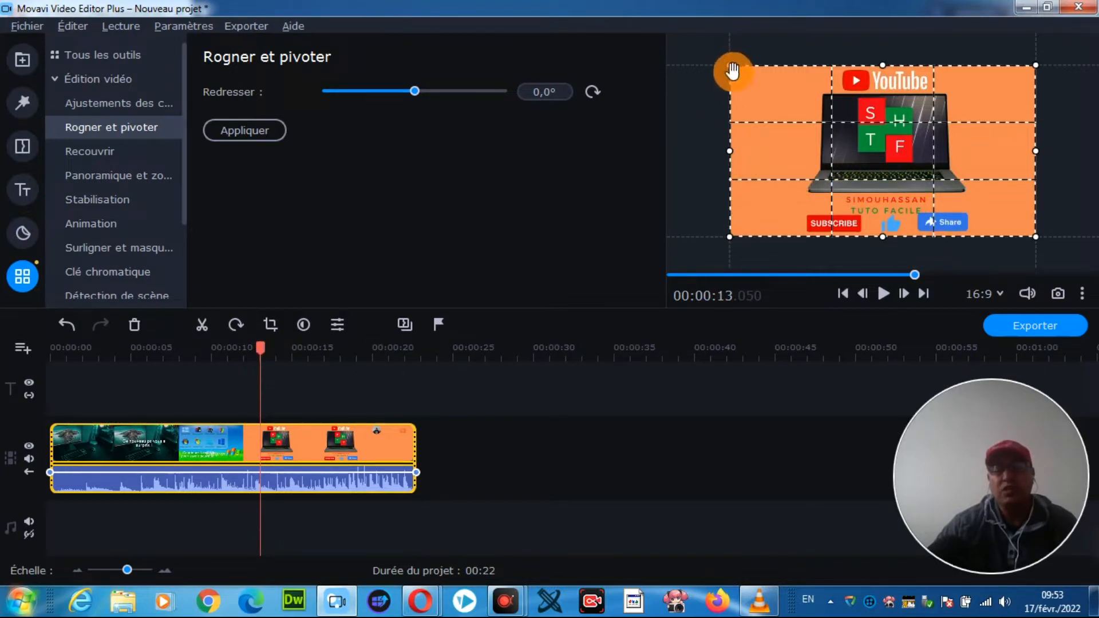
left_click_drag(733, 75, 799, 72)
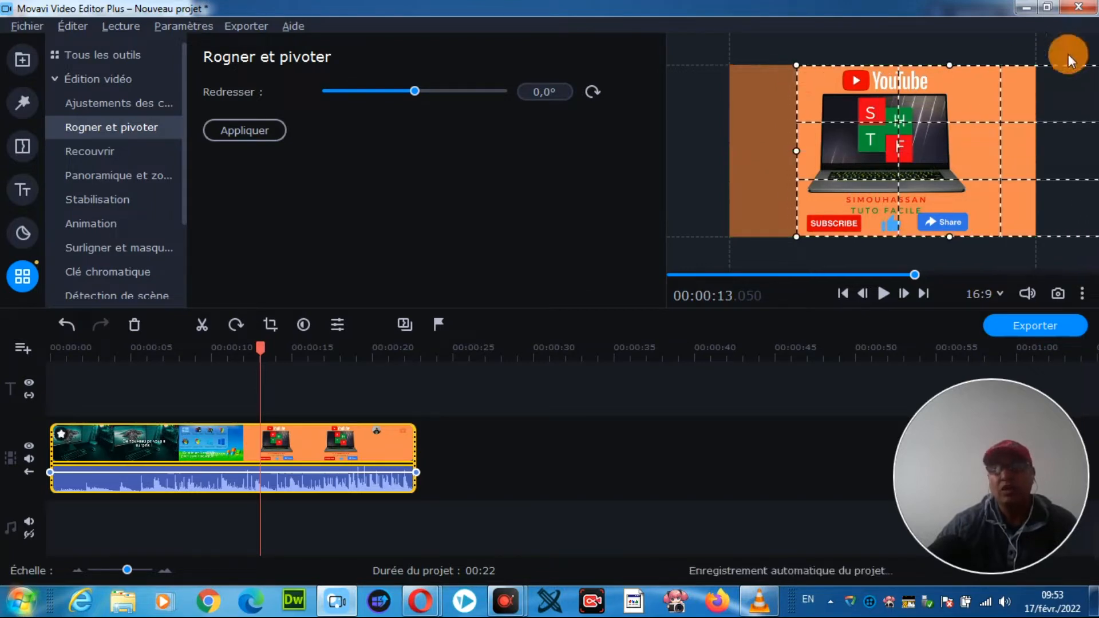
left_click_drag(1019, 113, 981, 118)
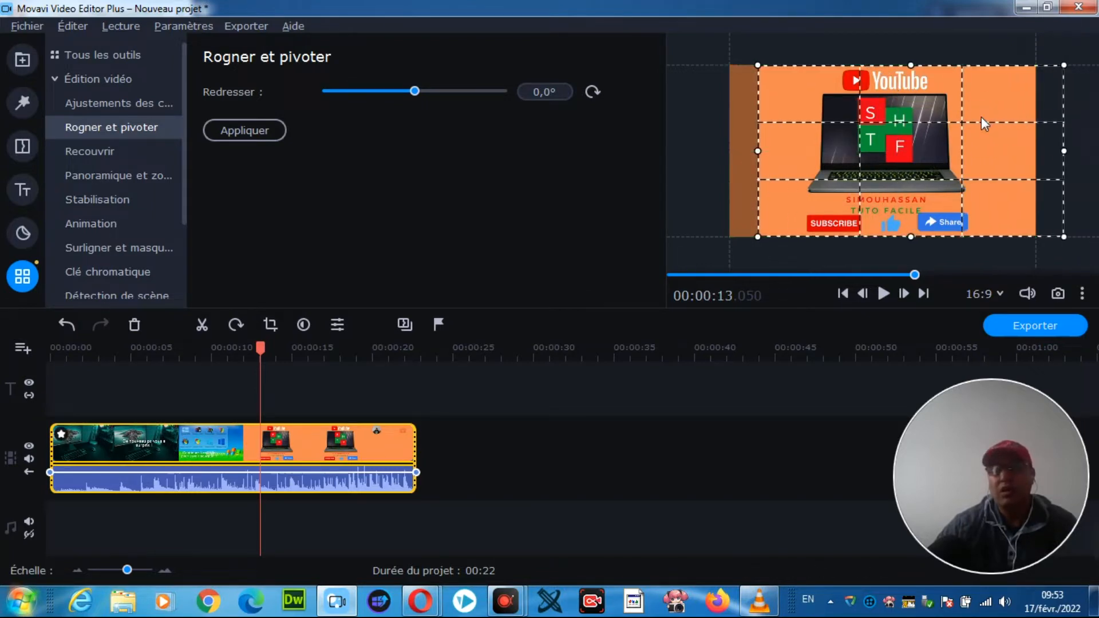
left_click_drag(1064, 71, 976, 82)
left_click_drag(878, 119, 884, 107)
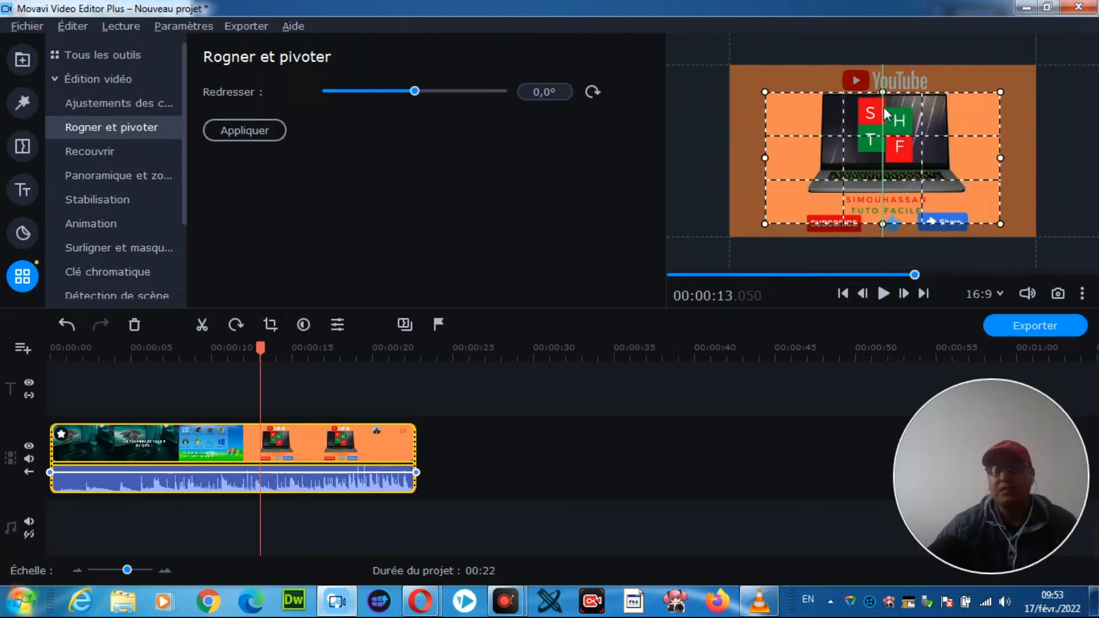
left_click_drag(773, 161, 814, 160)
mouse_move(993, 174)
left_mouse_down()
mouse_move(999, 161)
mouse_move(969, 155)
left_mouse_up()
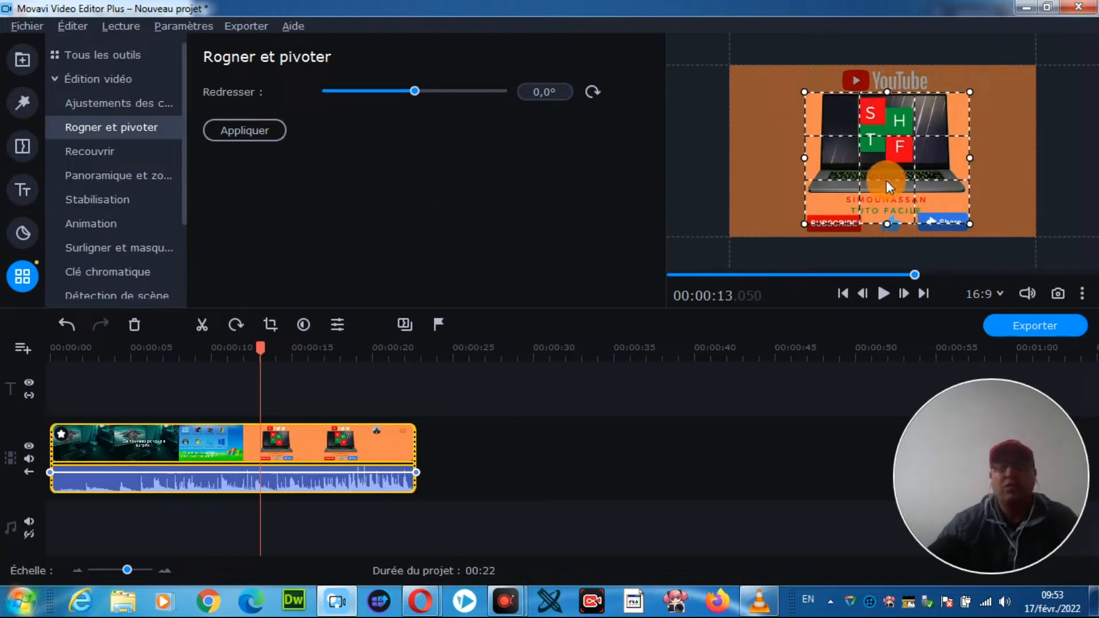
left_click(238, 130)
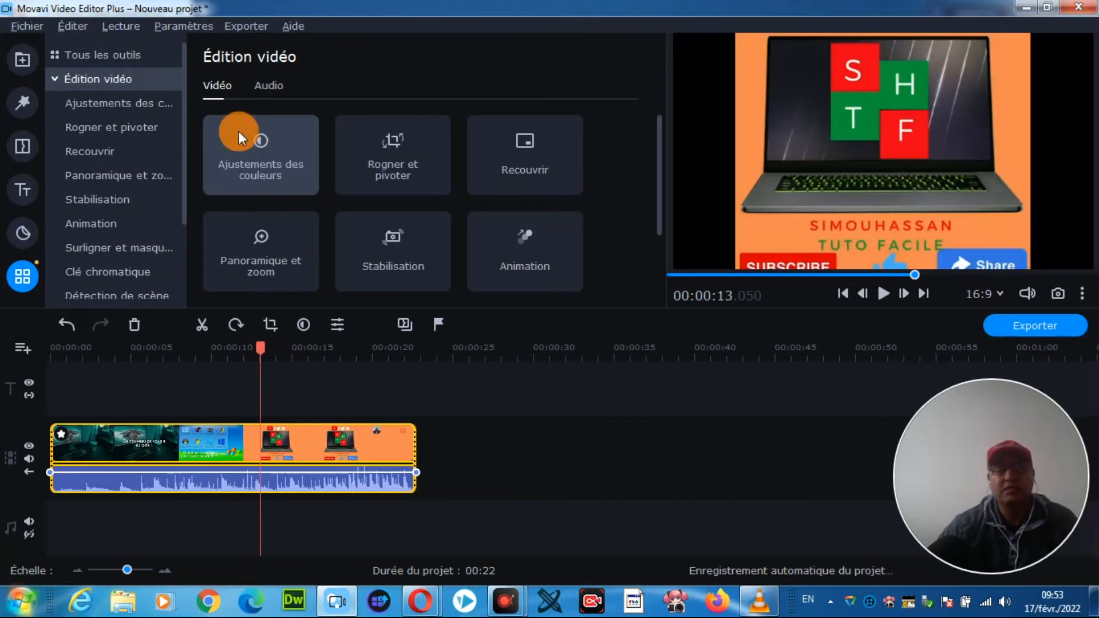
Step: Play the cropped clip from the beginning of the timeline to check the framing
left_click_drag(261, 352, 45, 367)
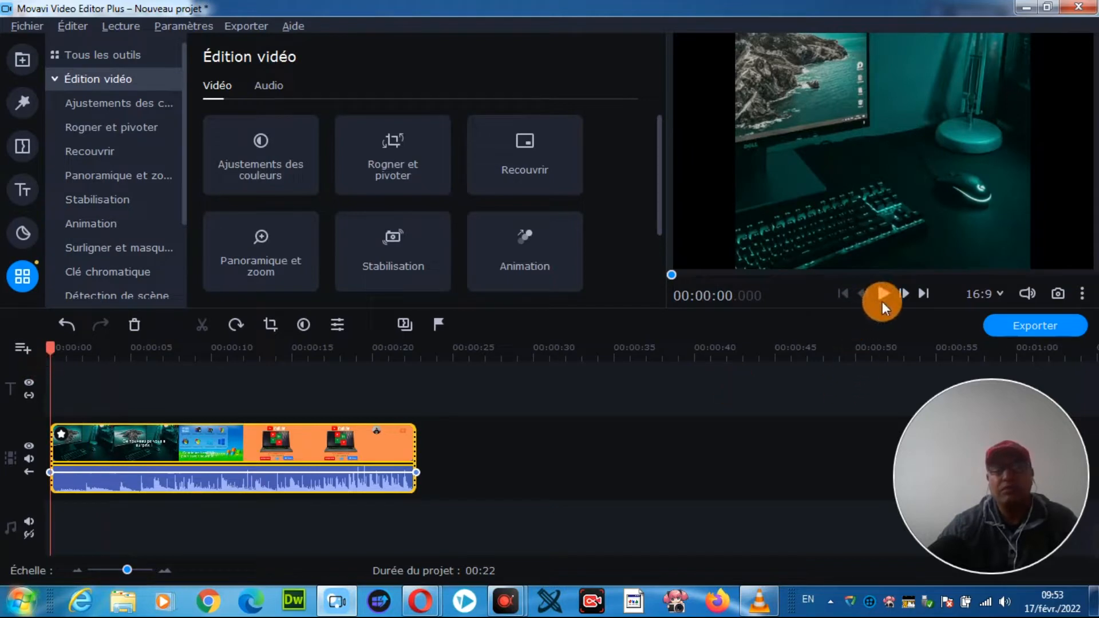
left_click(882, 294)
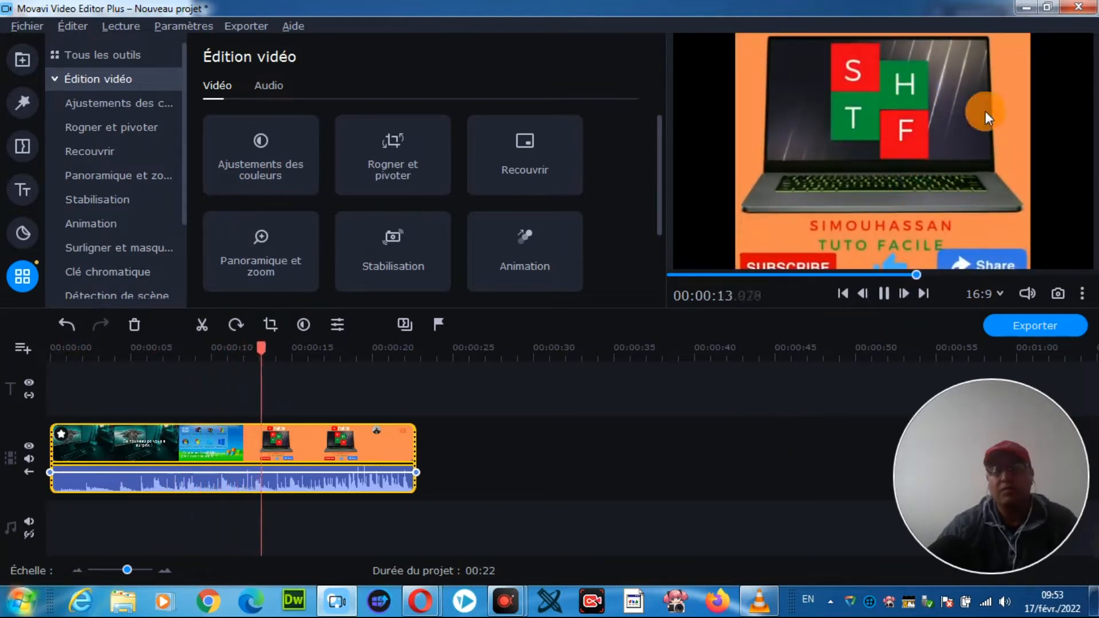
left_click(888, 297)
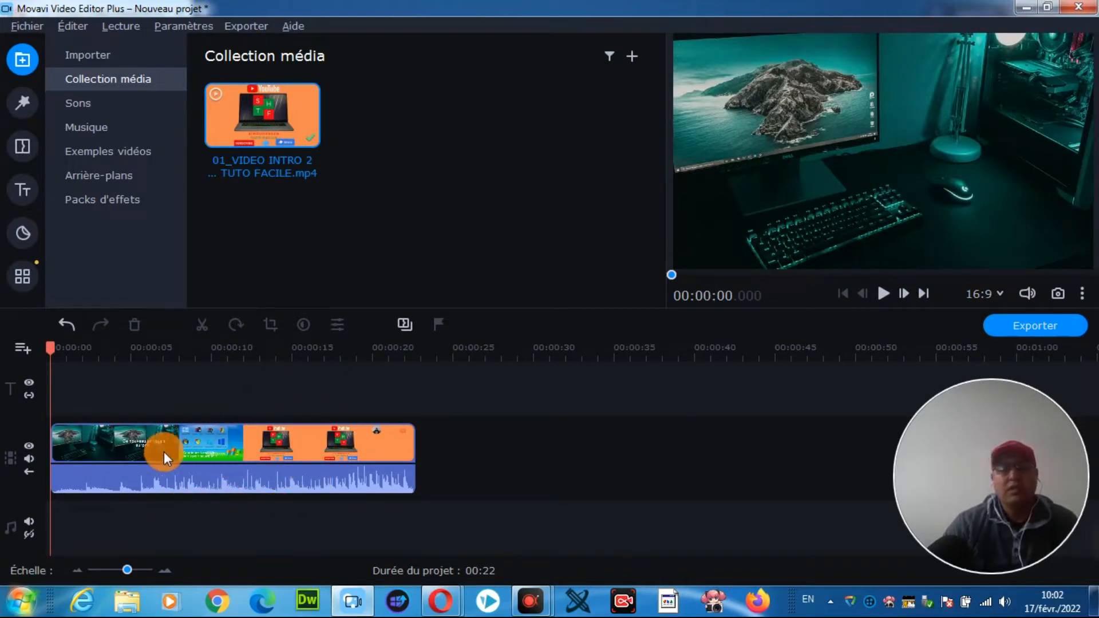
Step: Apply the Saturation automatique color adjustment to the clip on the video track
left_click(218, 442)
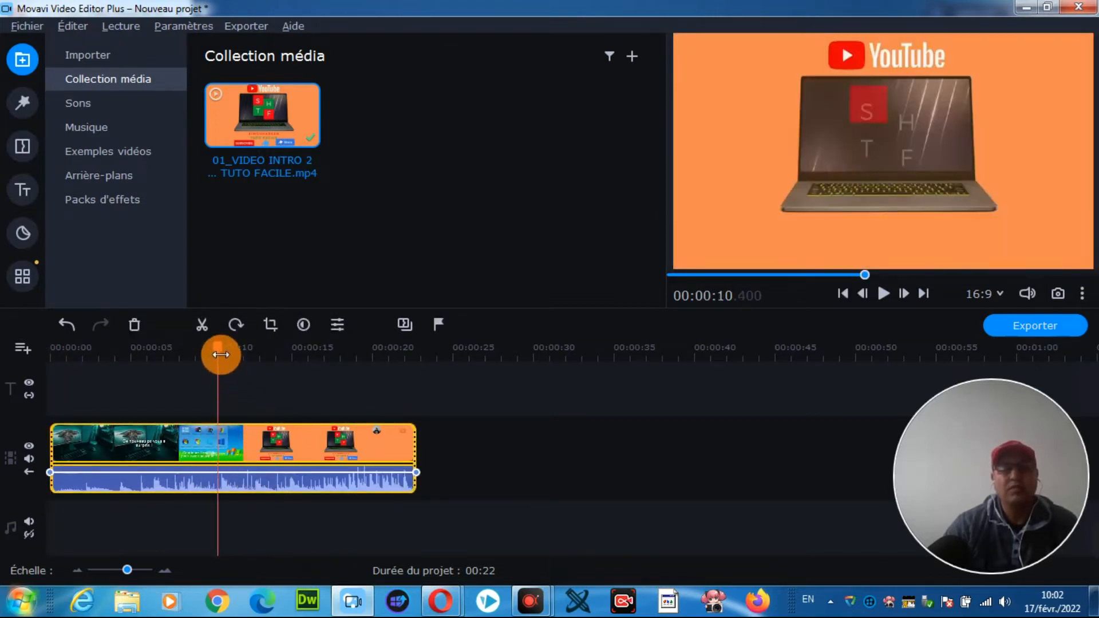
left_click(302, 324)
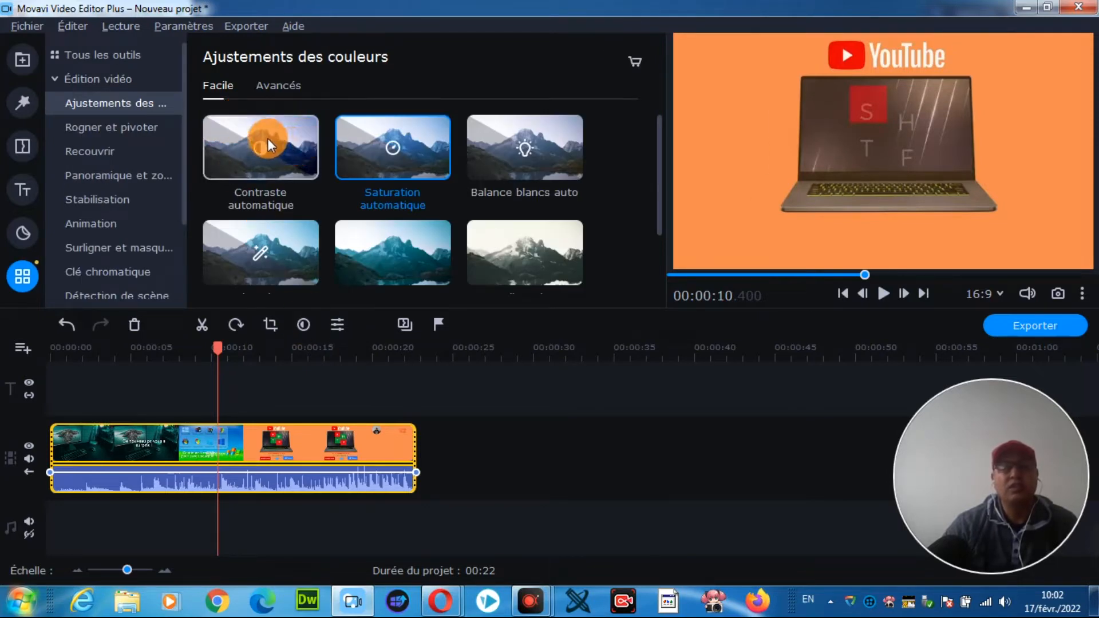
left_click(280, 87)
left_click(229, 90)
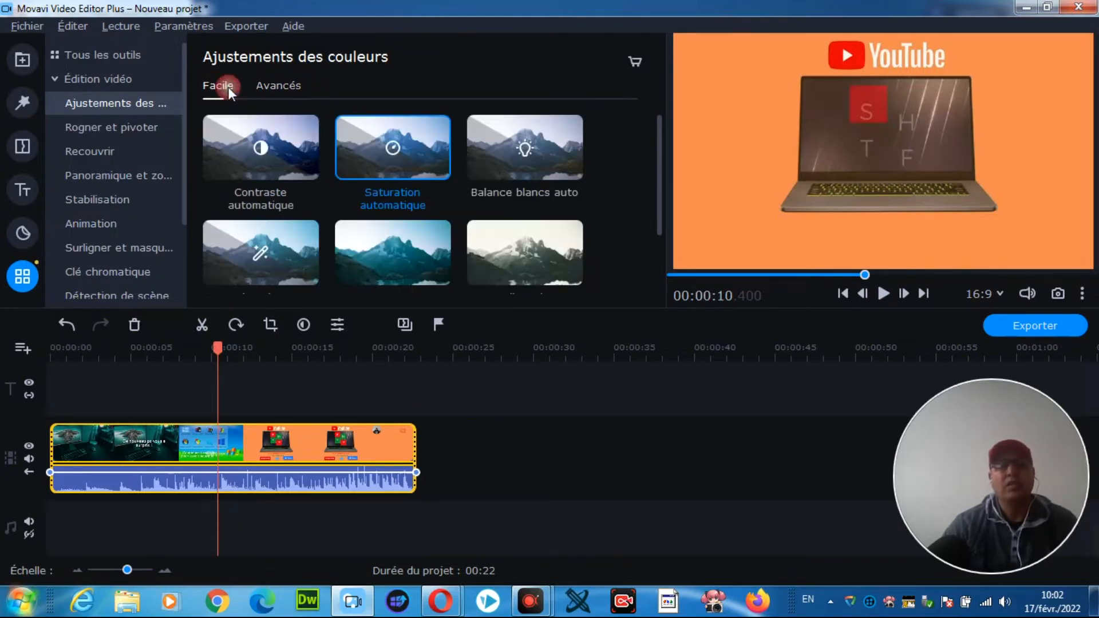
left_click(391, 147)
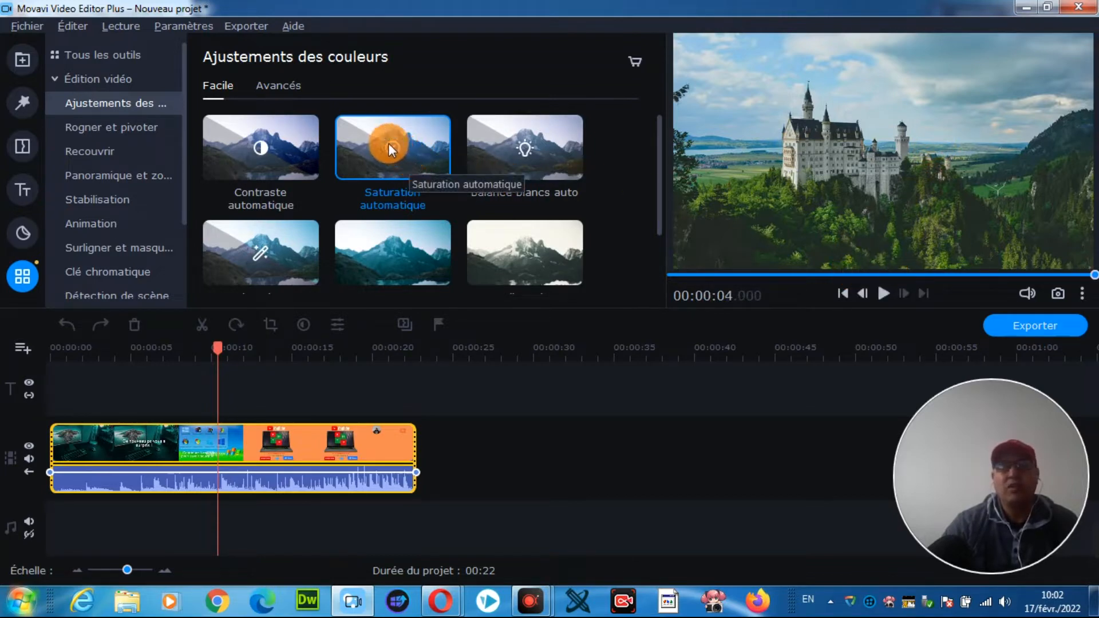
left_click_drag(375, 139, 60, 435)
left_click(68, 452)
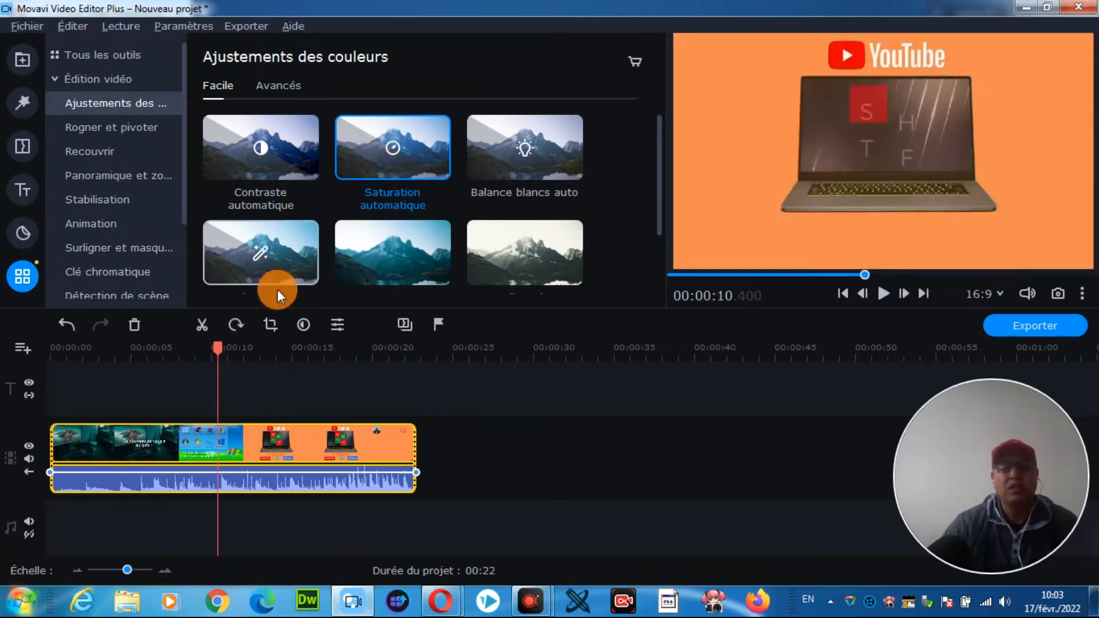
left_click_drag(366, 156, 104, 441)
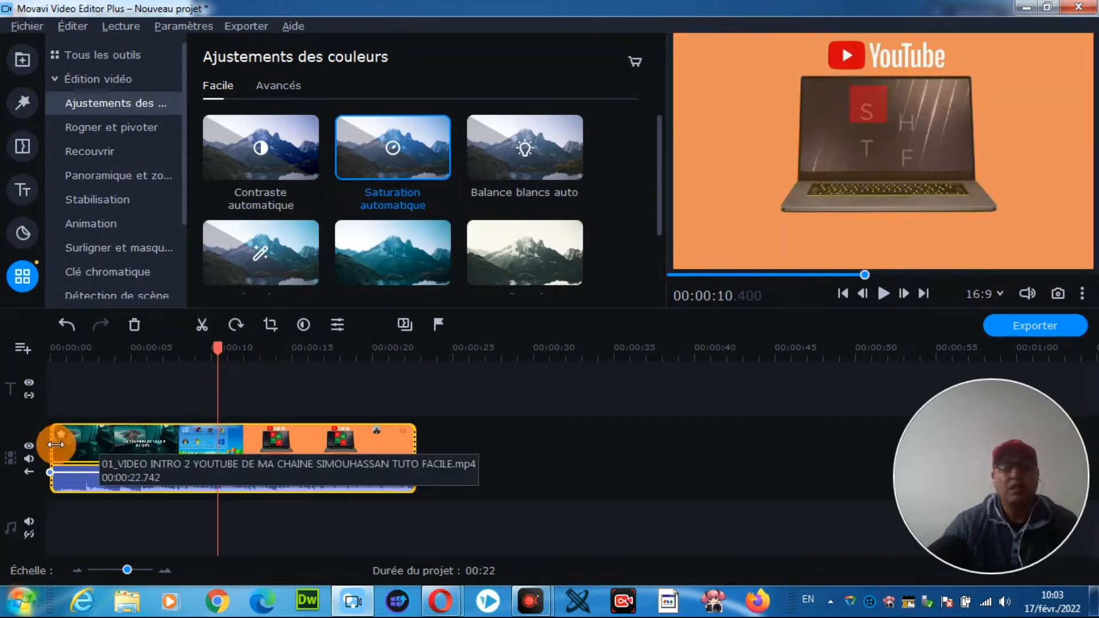
Step: Play back part of the clip to check the automatic saturation
left_click(150, 452)
left_click(882, 297)
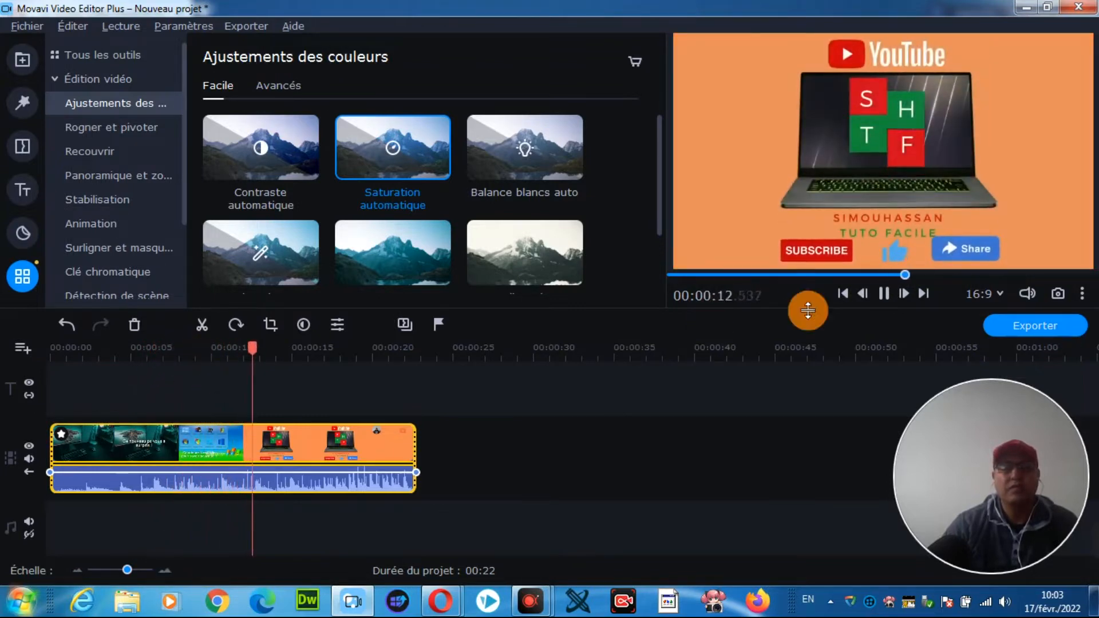
left_click(884, 294)
Step: Apply the Voyage sur Mars color preset to the timeline clip and play it back from an earlier point
left_click_drag(660, 165, 660, 254)
left_click(387, 224)
left_click_drag(387, 224, 105, 434)
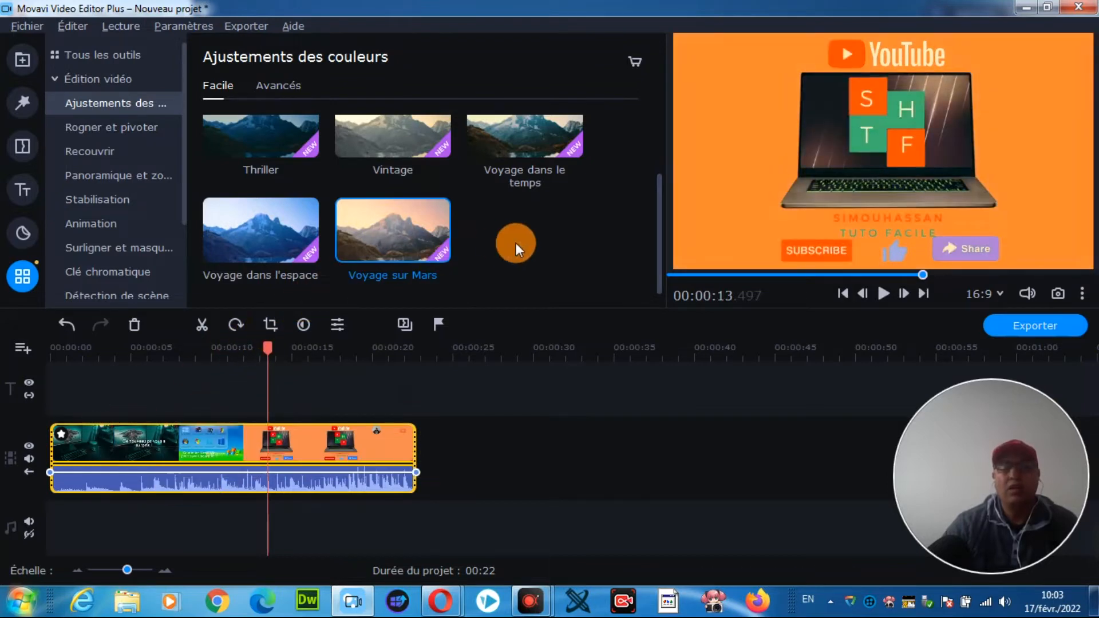
left_click_drag(268, 350, 230, 356)
left_click(881, 298)
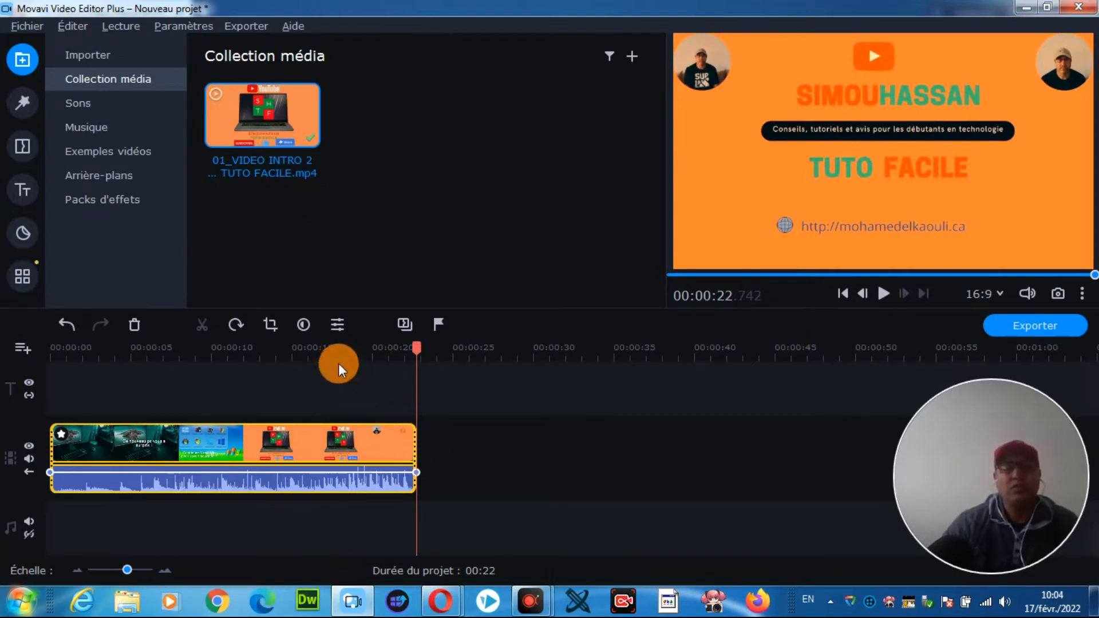
Step: Open the clip's properties and play the first seconds of the timeline from the beginning at normal speed
left_click(337, 328)
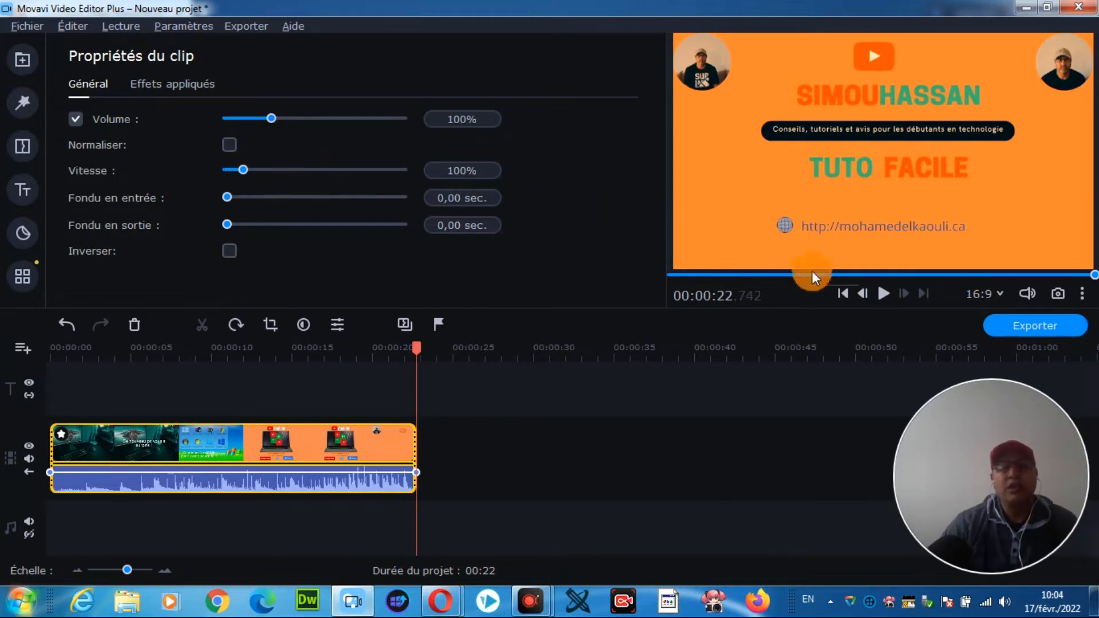
left_click_drag(417, 348, 9, 353)
left_click(878, 296)
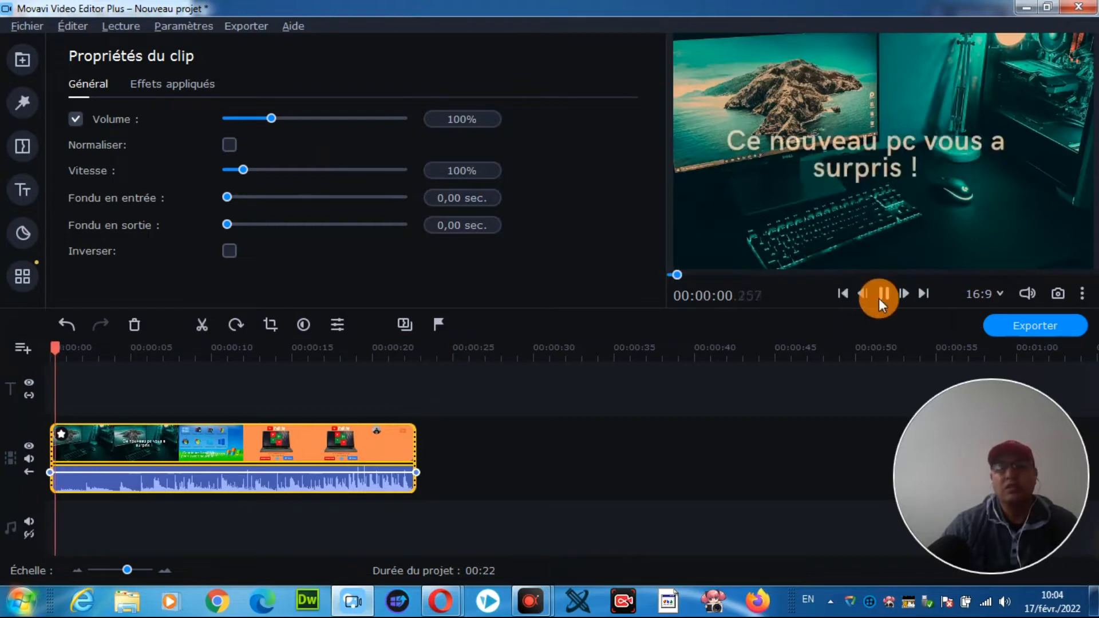
left_click(885, 295)
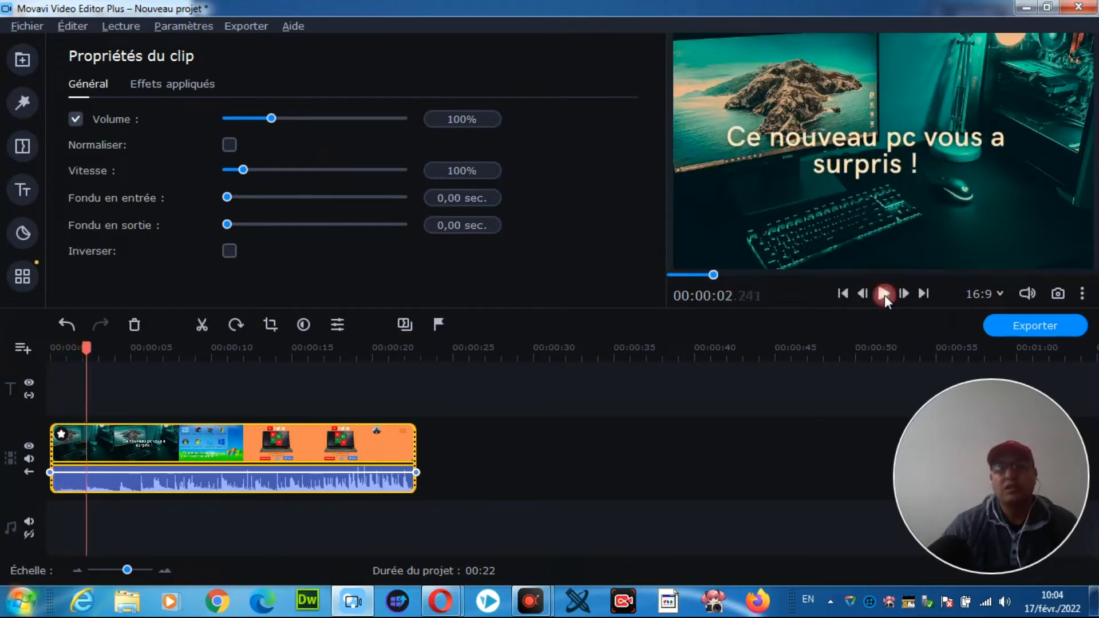
Step: Speed the clip up to 192% and play back part of it
left_click_drag(242, 170, 261, 174)
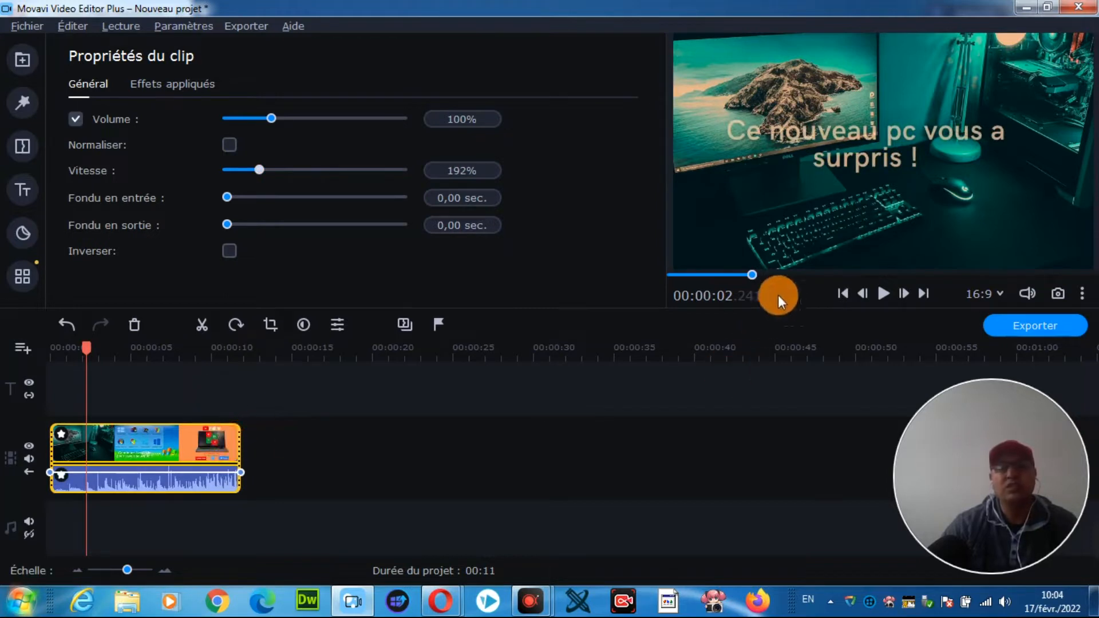
left_click(880, 295)
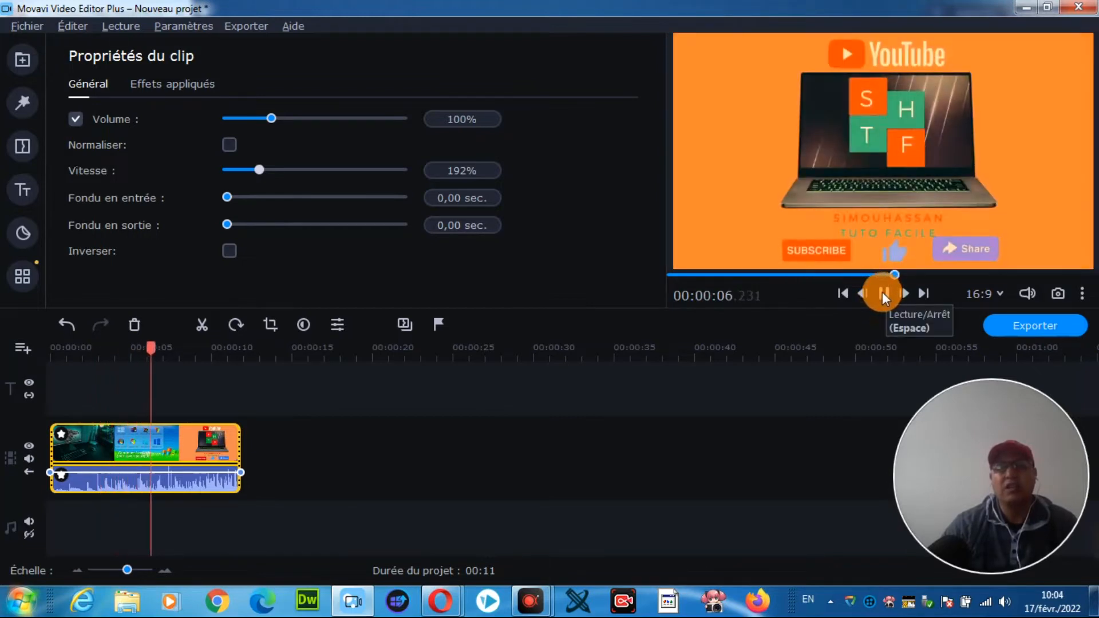
left_click(881, 293)
left_click(475, 197)
Step: Slow the clip down to 51% and play back a short part of it
left_click(261, 177)
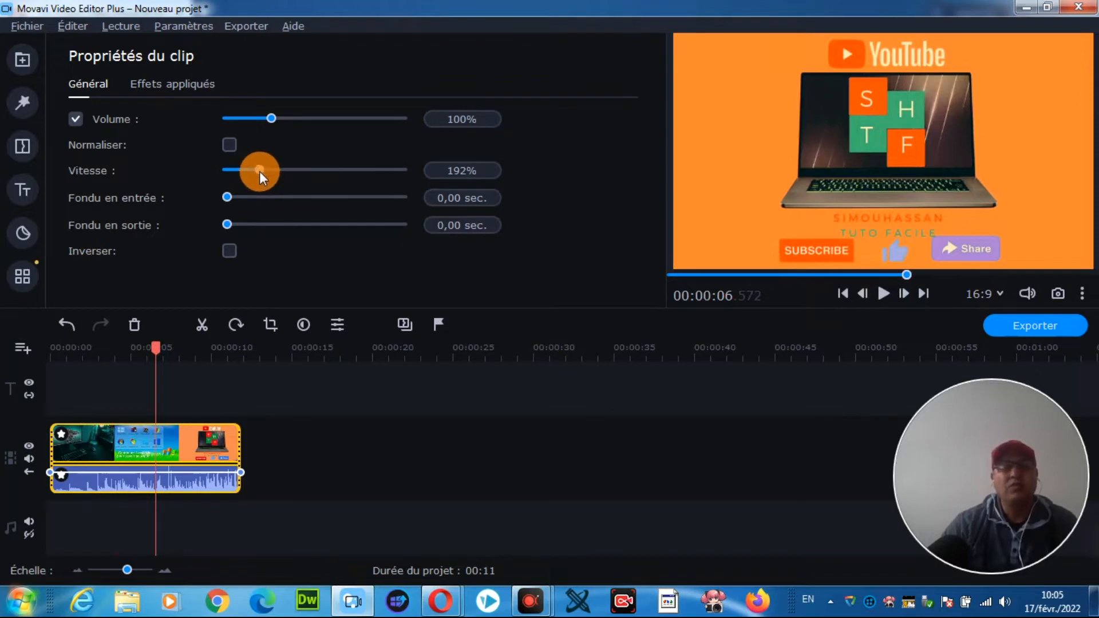
left_click_drag(257, 167, 232, 167)
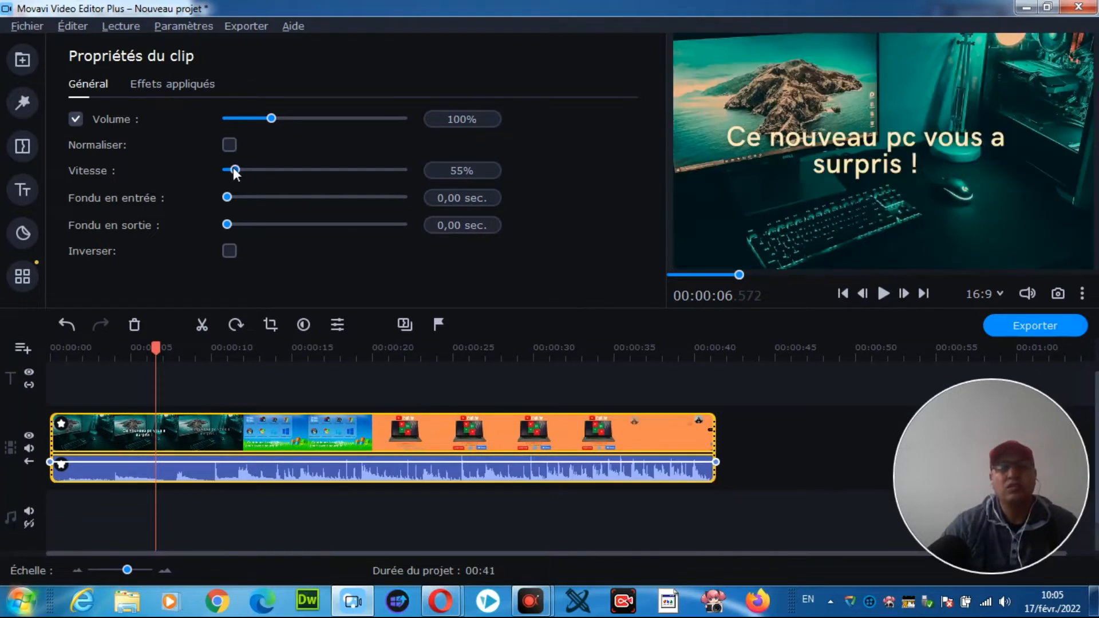
left_click_drag(232, 167, 232, 167)
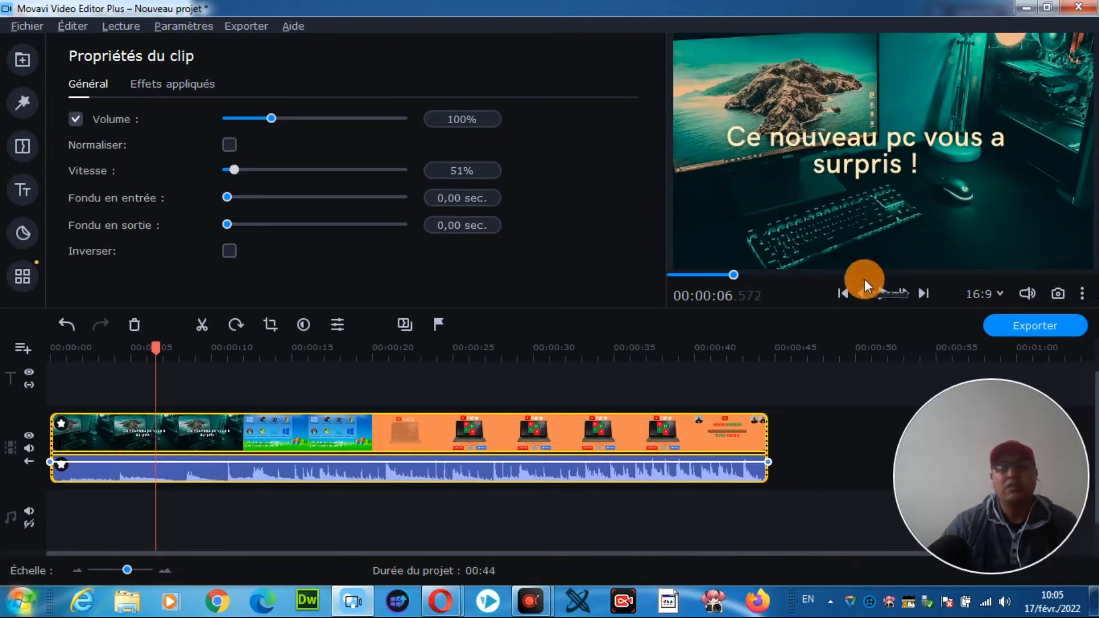
left_click(880, 296)
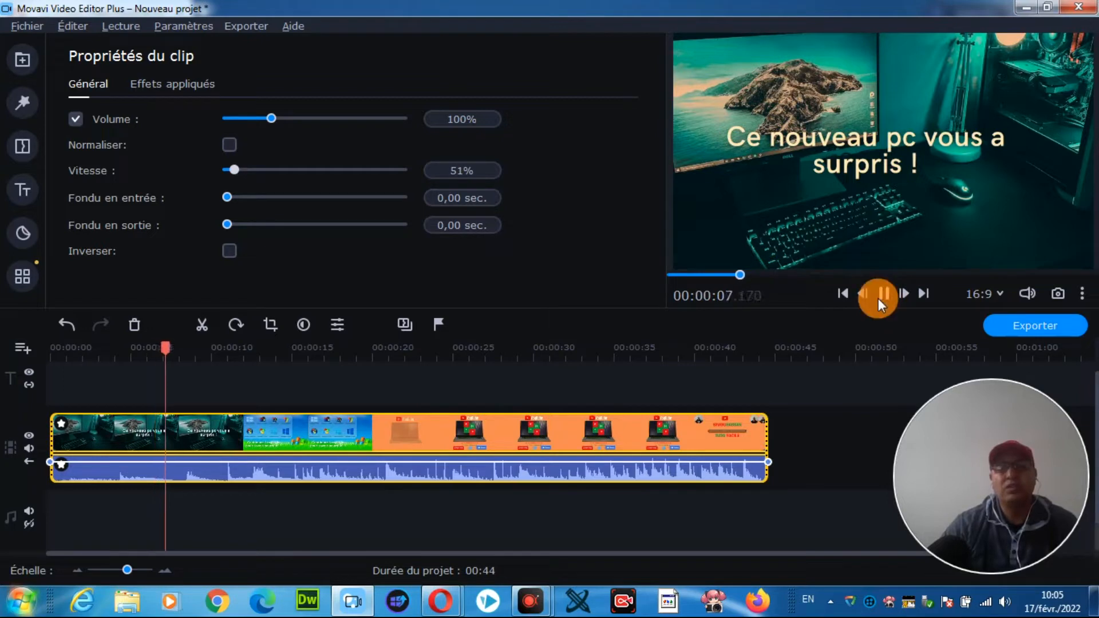
left_click(884, 296)
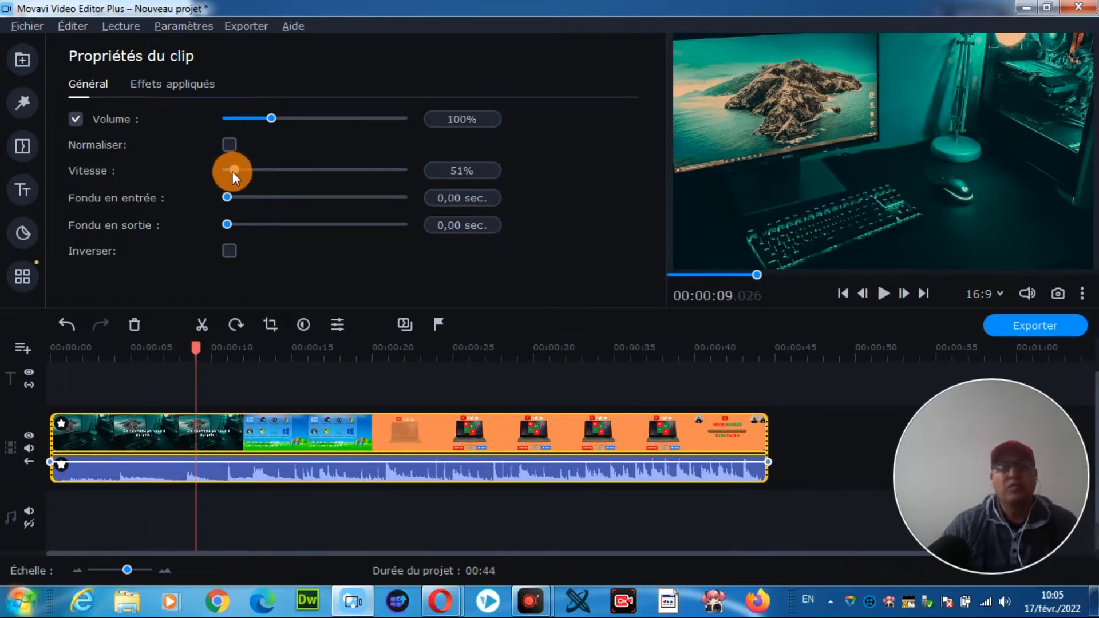
Step: Set the clip's speed to 100% and play back a short part to check it
left_click_drag(232, 171, 243, 171)
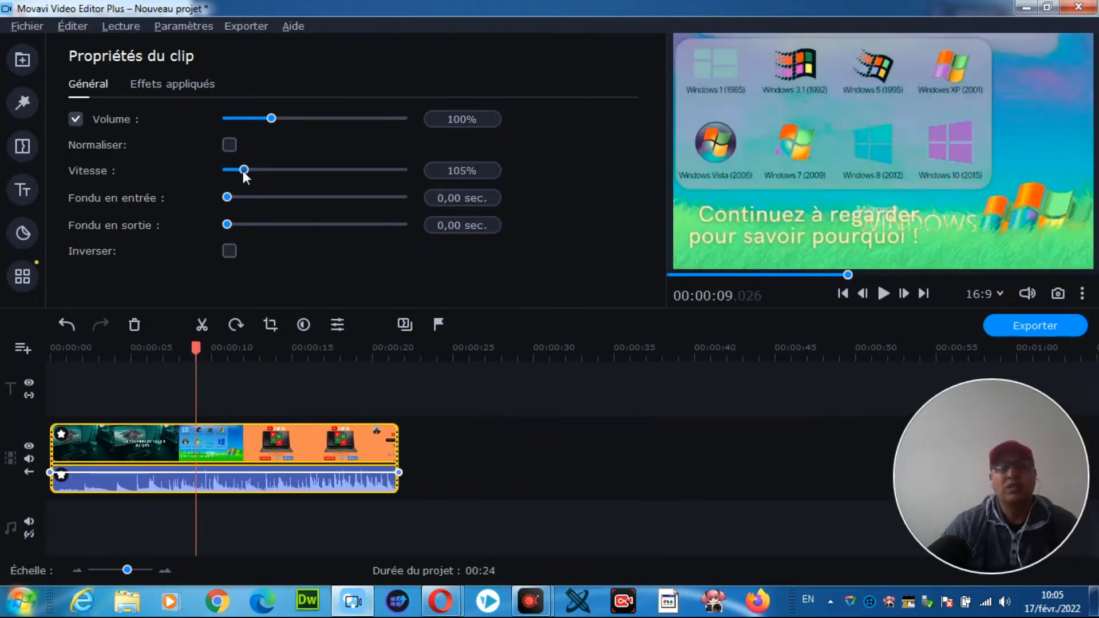
left_click(455, 171)
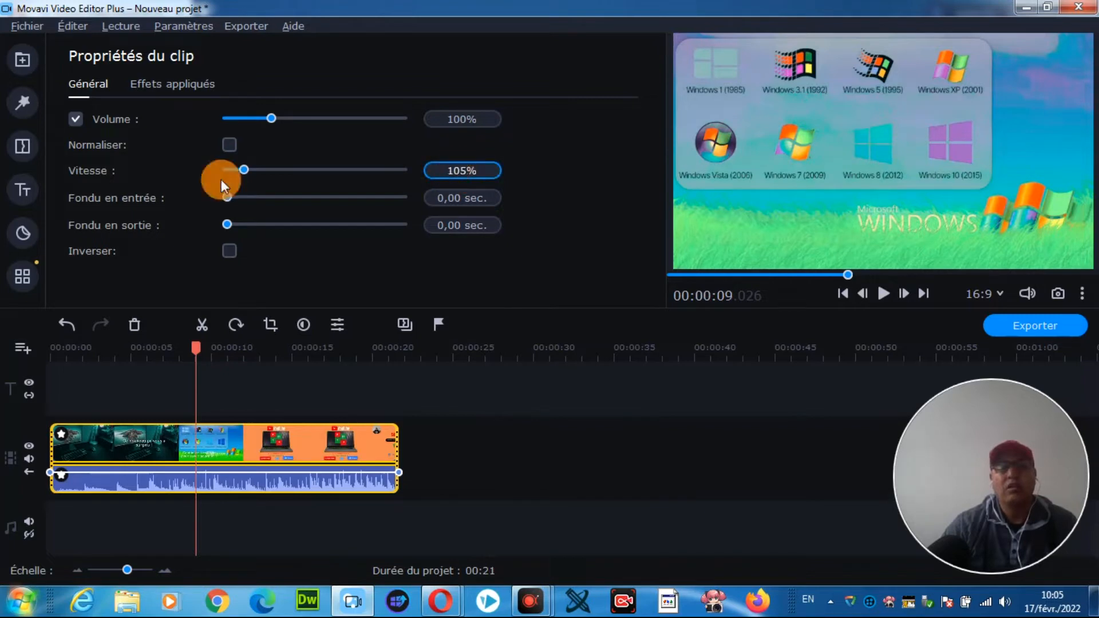
left_click_drag(251, 175, 245, 170)
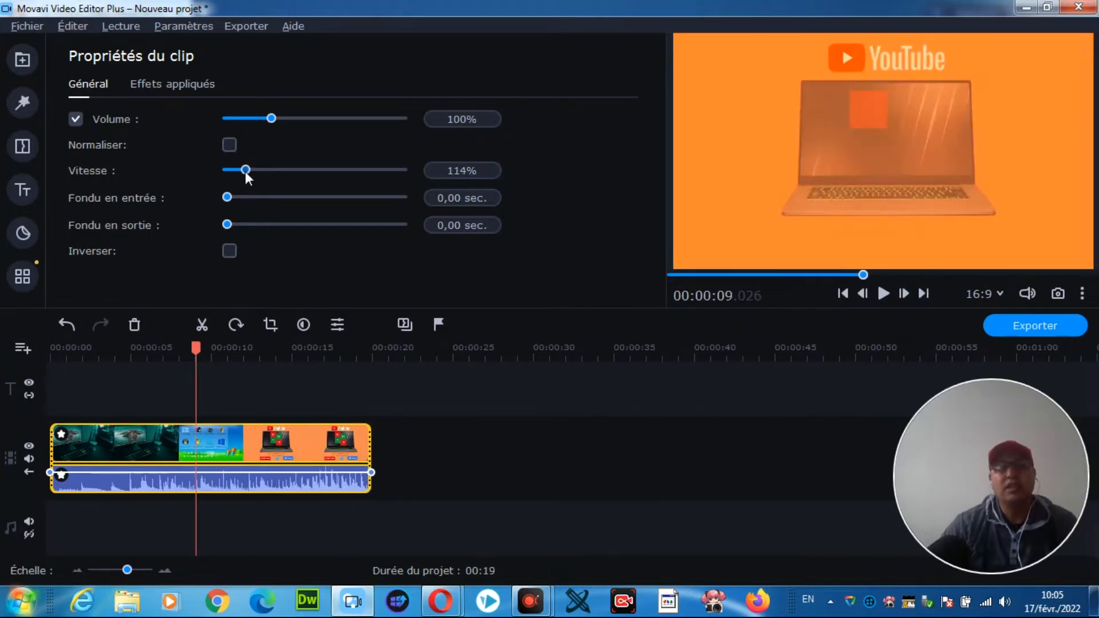
left_click(459, 179)
left_click(470, 171)
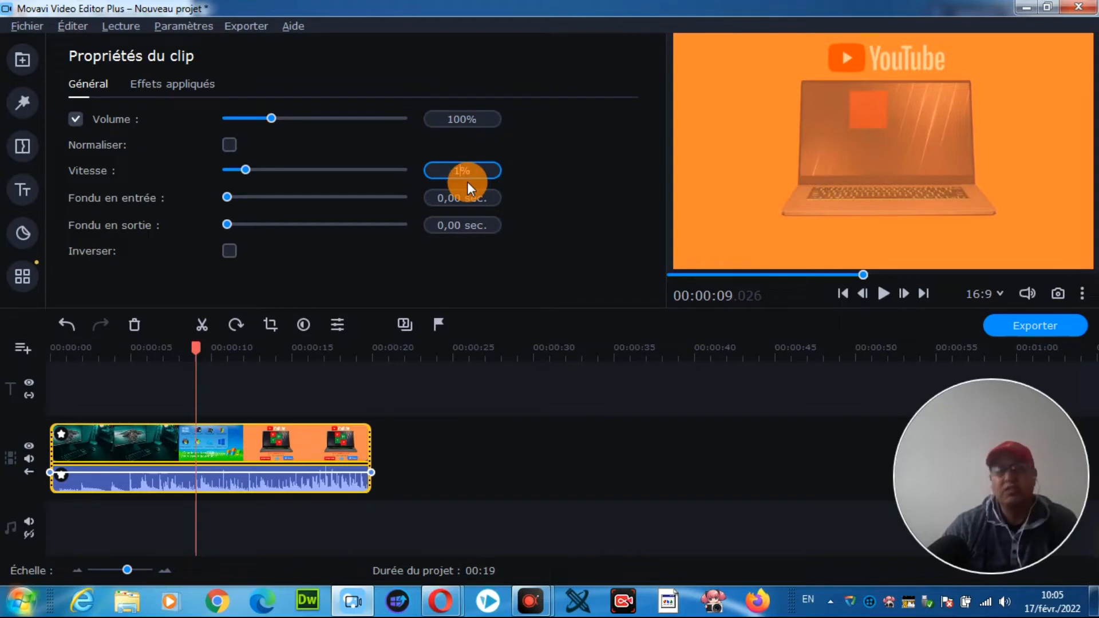
type("100")
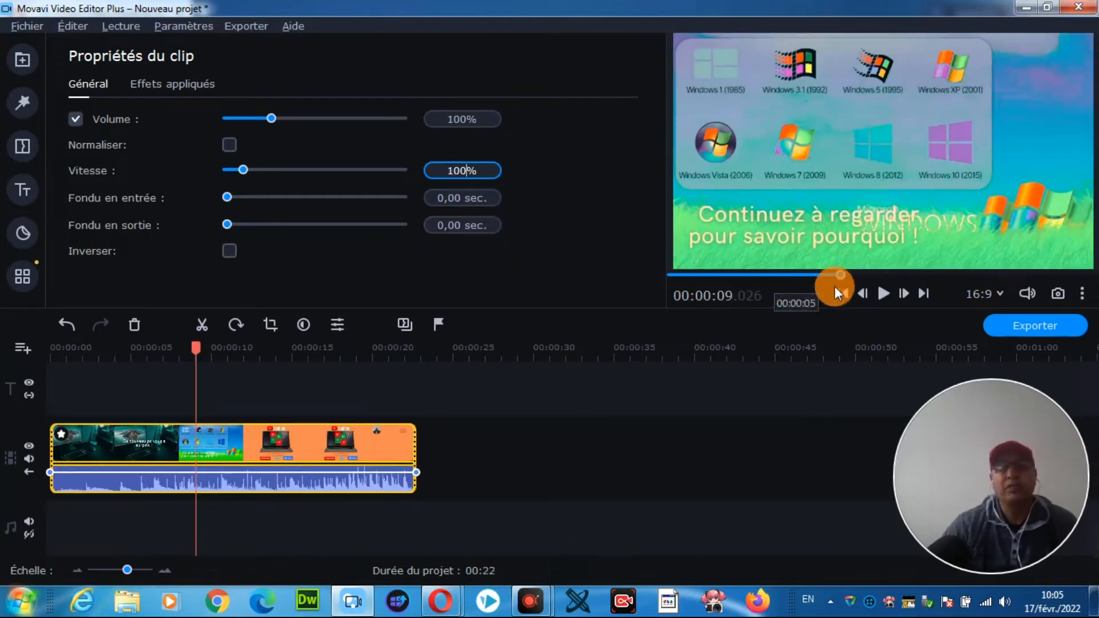
left_click(878, 293)
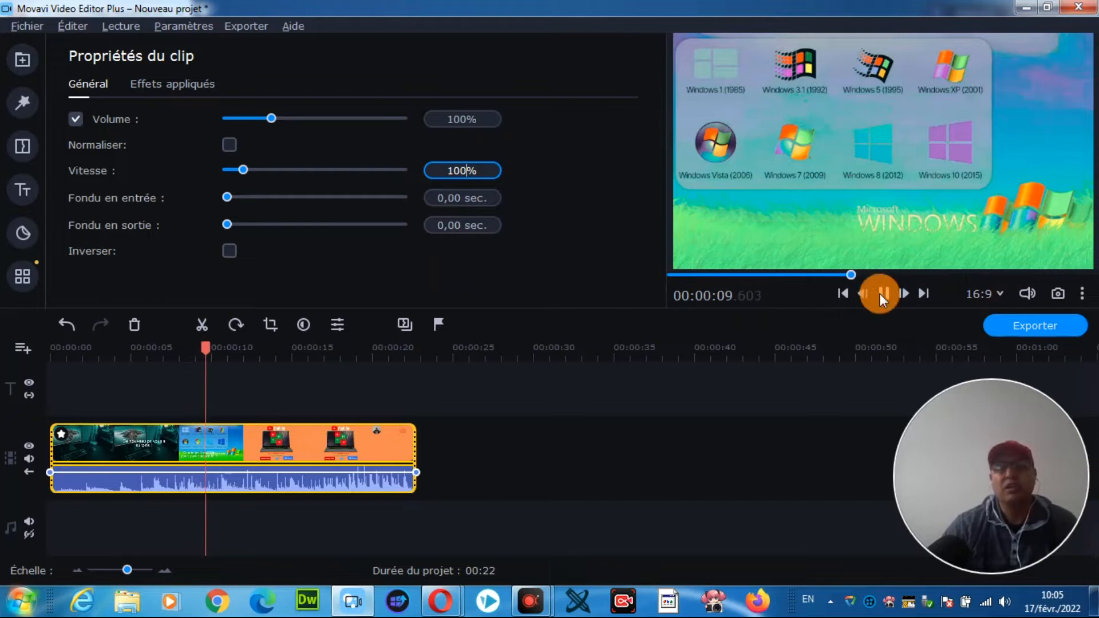
left_click(888, 293)
left_click(212, 227)
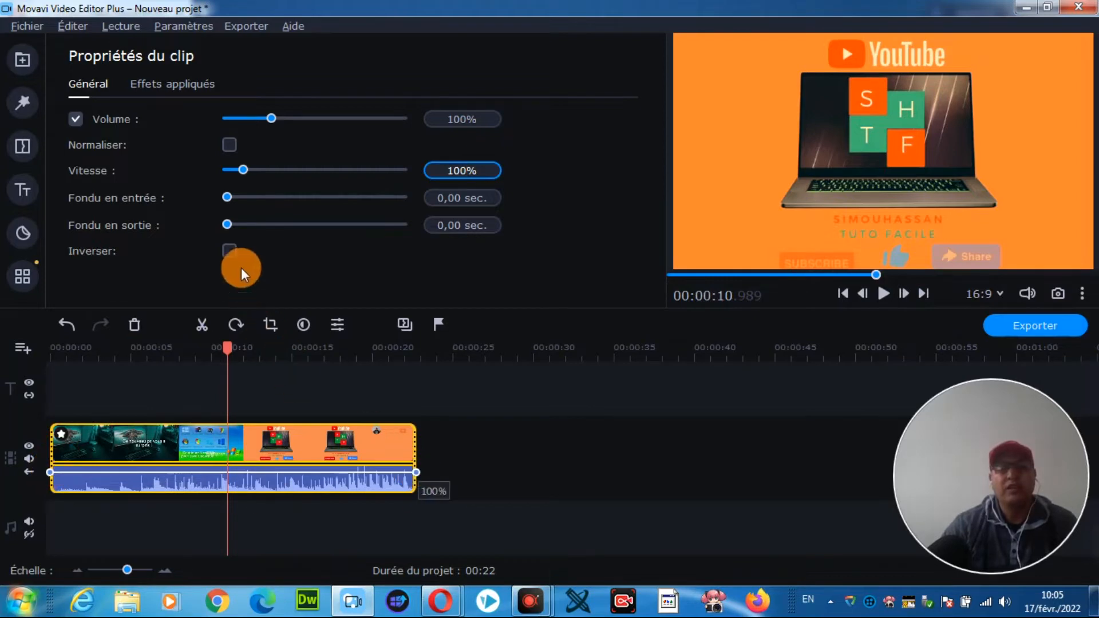
Step: Reverse the clip and play it from the beginning of the timeline
left_click(230, 251)
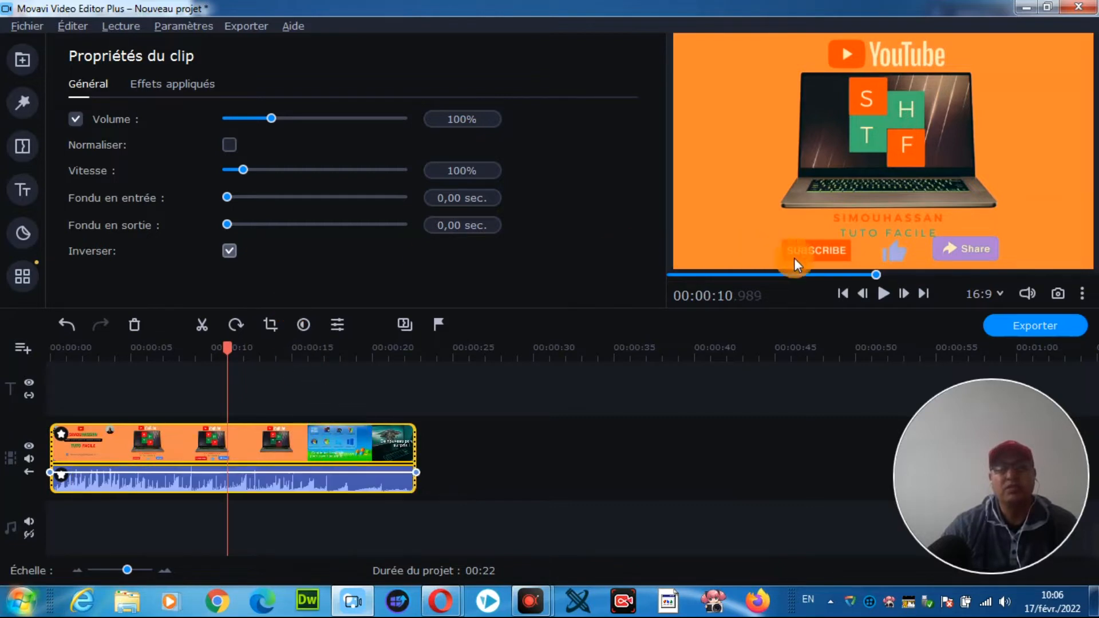
left_click(877, 275)
left_click_drag(227, 348, 37, 335)
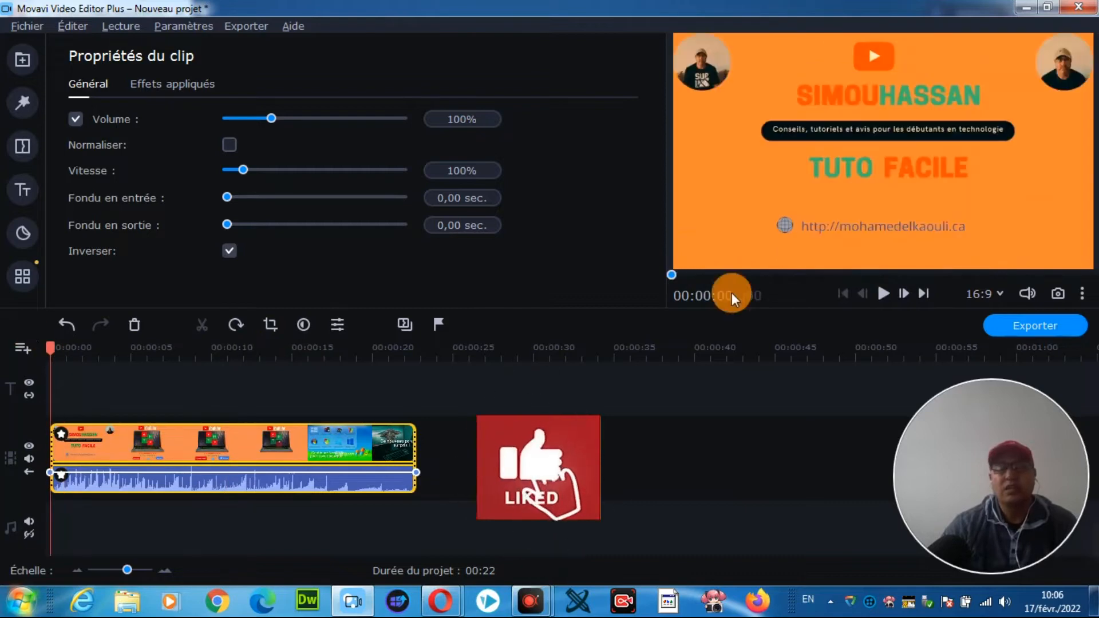
left_click(883, 294)
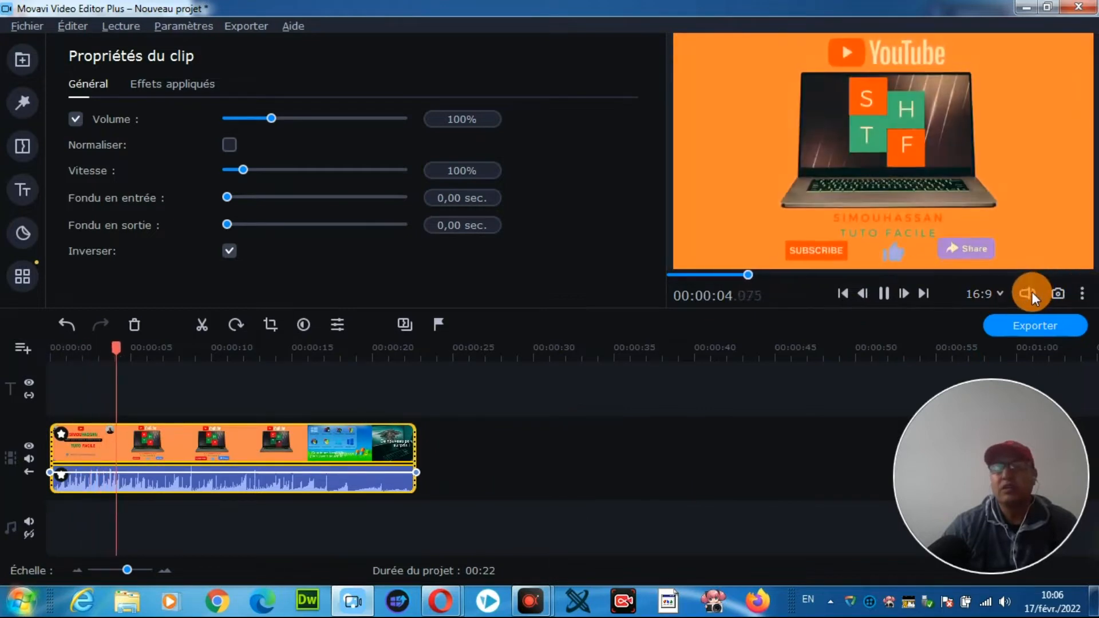
Step: Lower the preview volume and pause playback, and turn off the clip's reversal
mouse_move(1030, 291)
left_click_drag(1036, 213, 1030, 265)
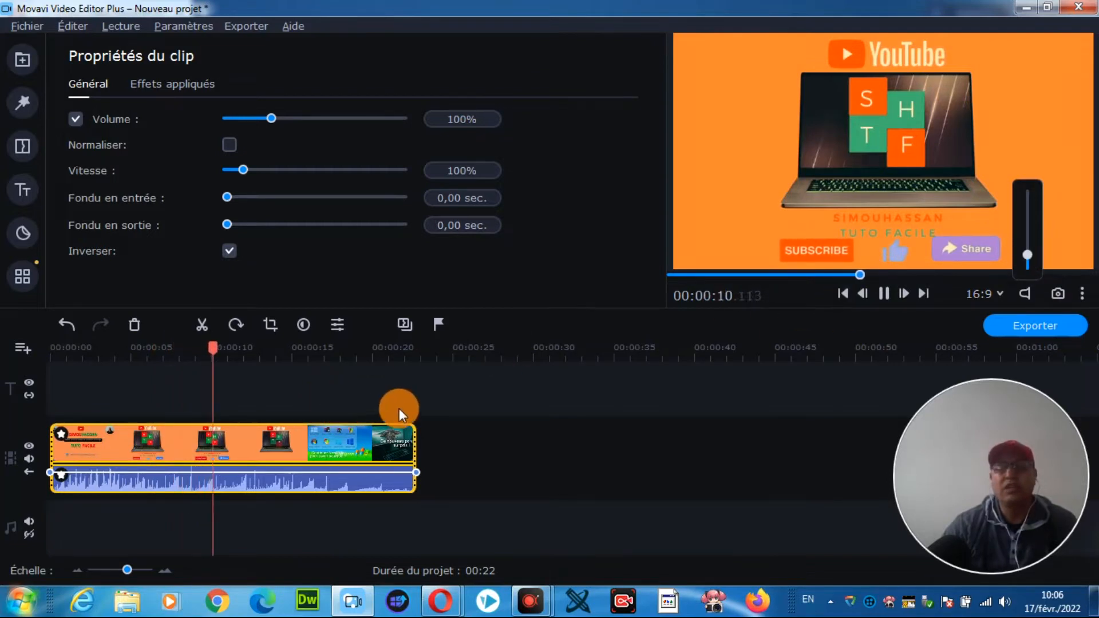
left_click(885, 294)
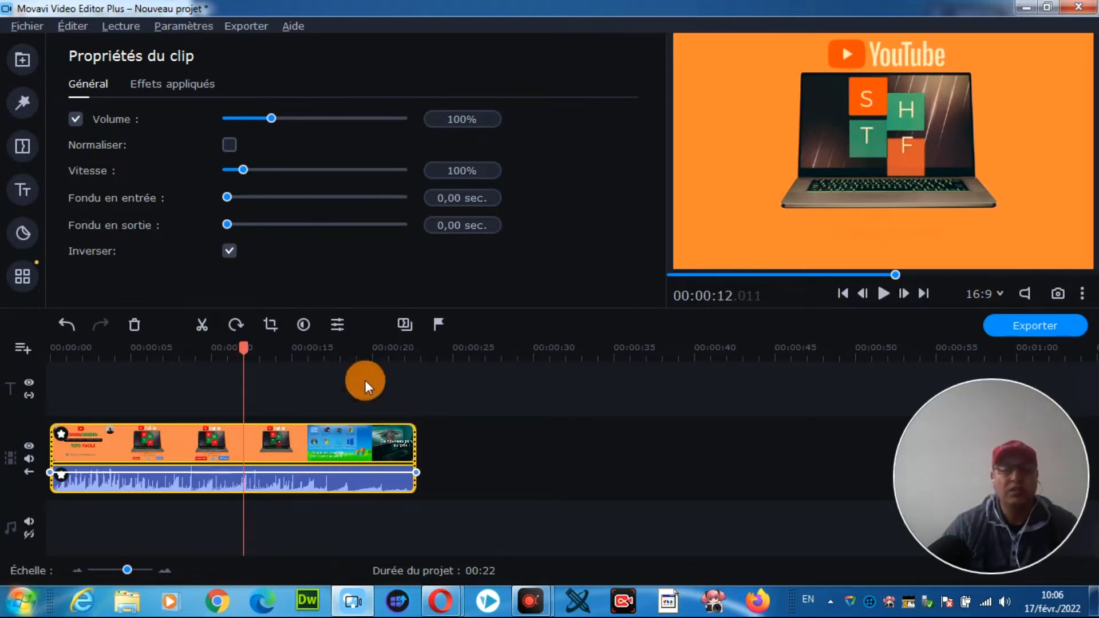
left_click(229, 252)
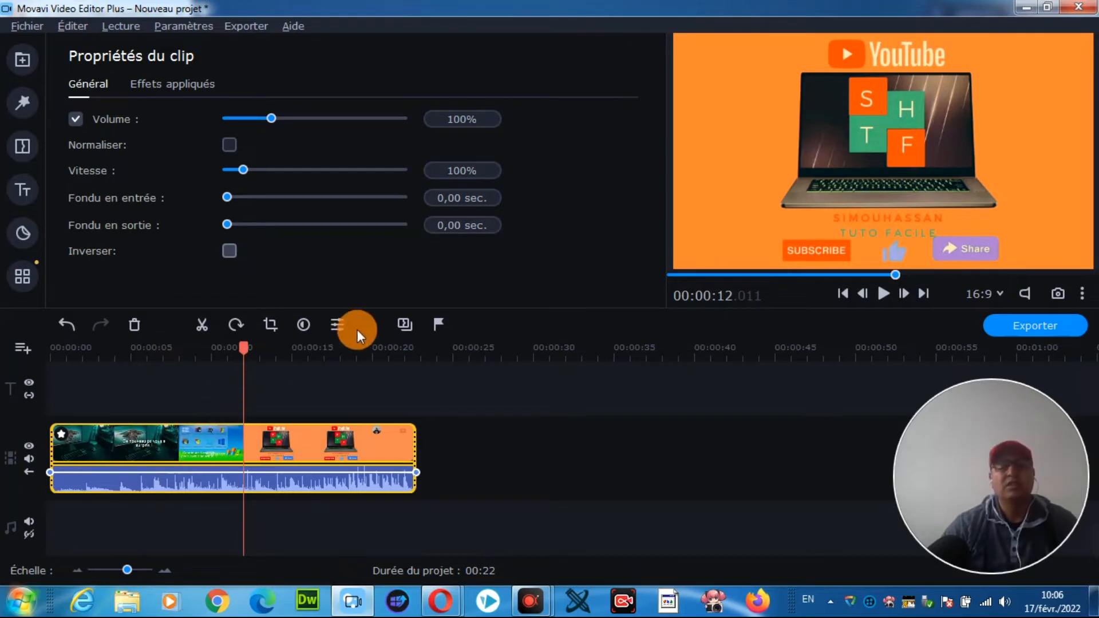
Step: Preview the Battements de cœur sound from the sound library and place it at the start of the audio track
left_click(22, 60)
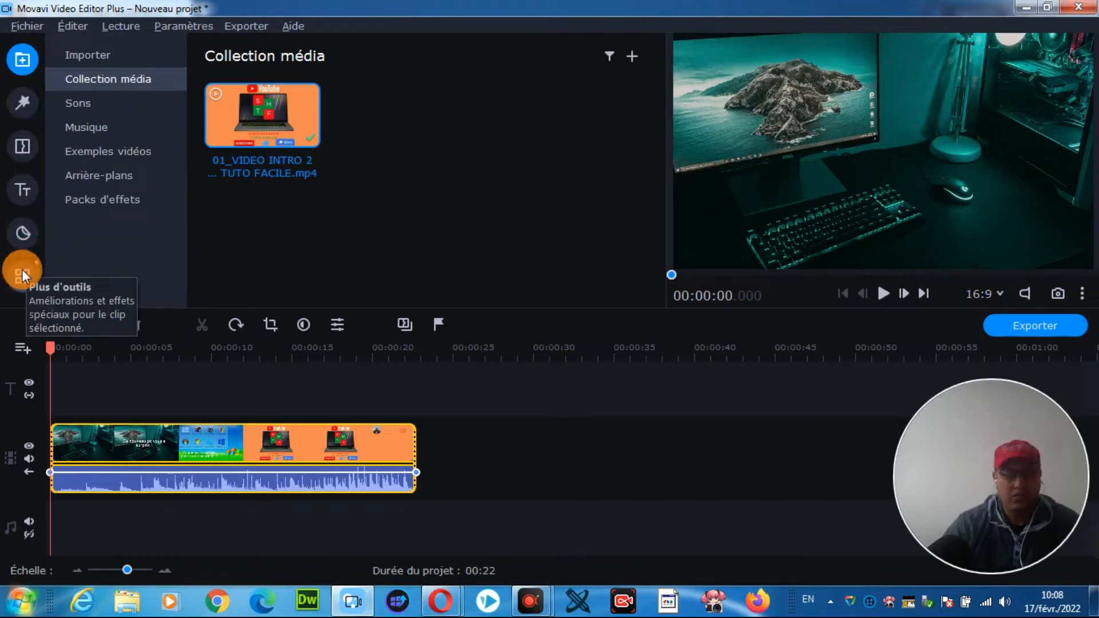
left_click(22, 79)
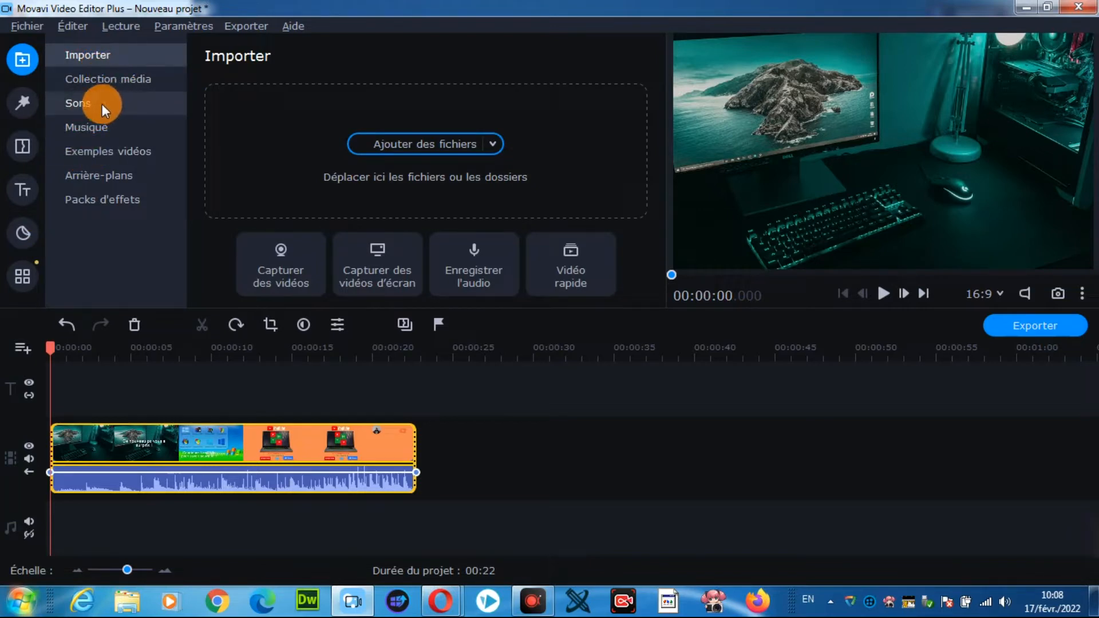
left_click(86, 104)
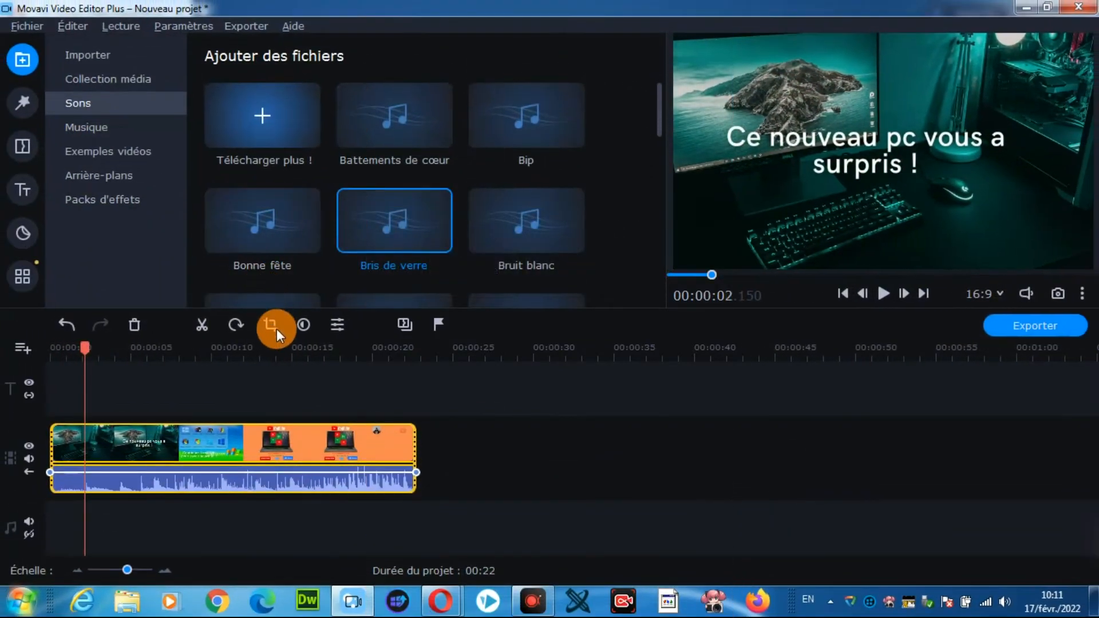
left_click(389, 129)
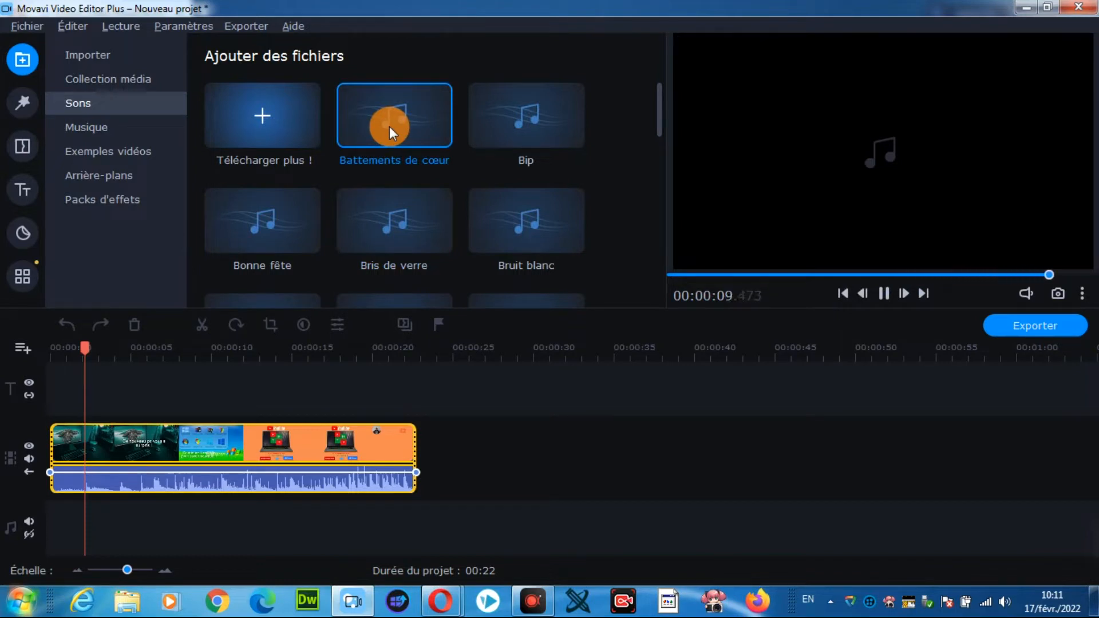
mouse_move(390, 126)
left_mouse_down()
mouse_move(242, 227)
mouse_move(120, 362)
mouse_move(51, 503)
left_mouse_up()
left_click(363, 483)
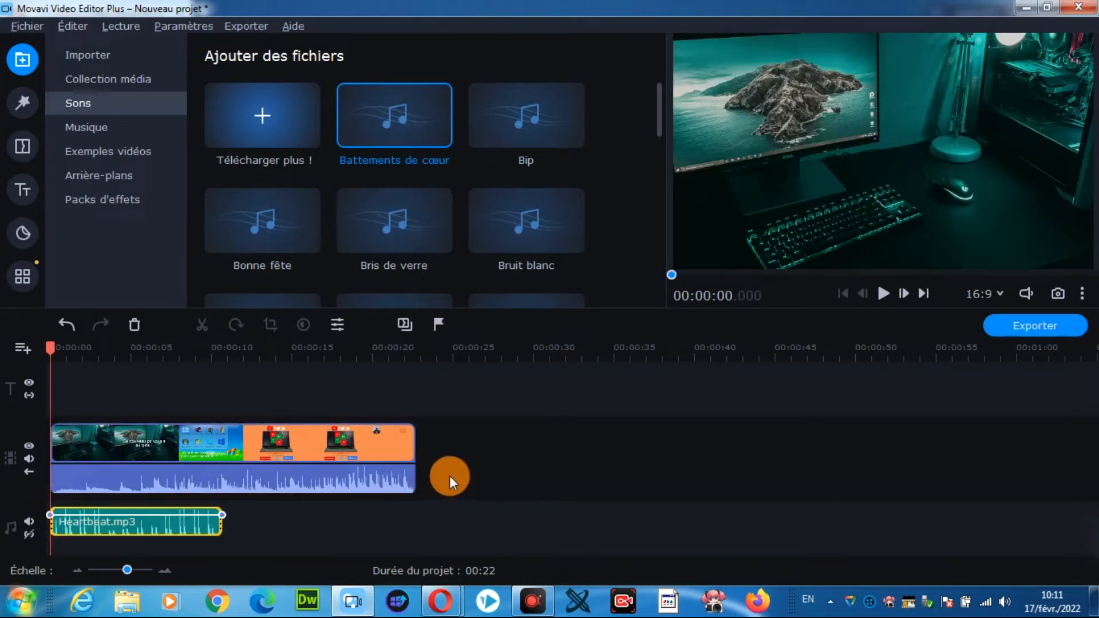
left_click(21, 100)
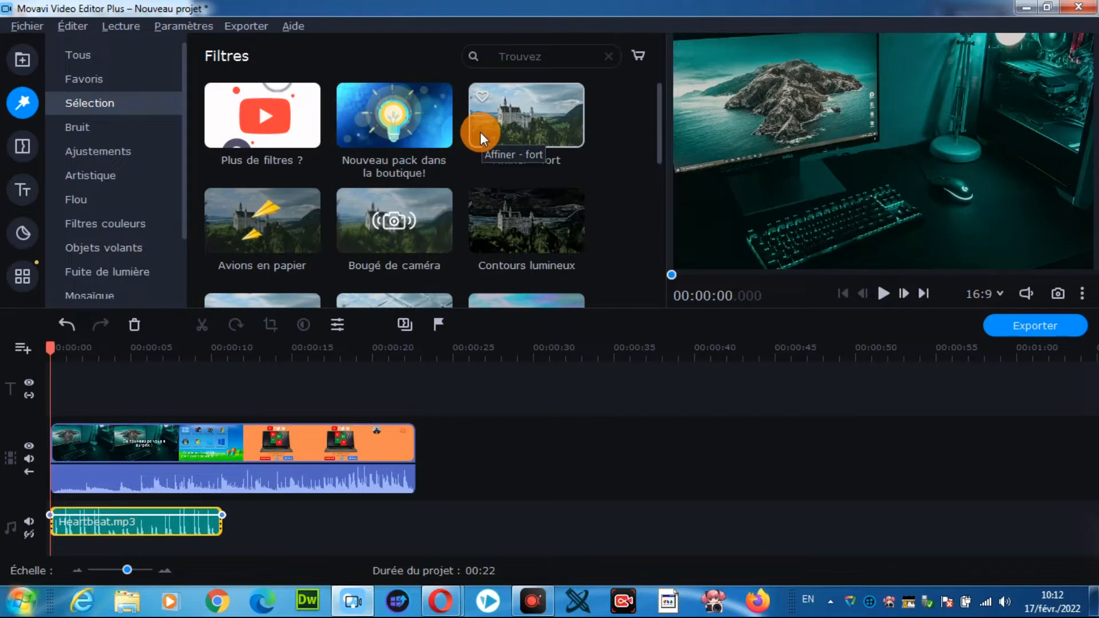
scroll(449, 139, "down", 2)
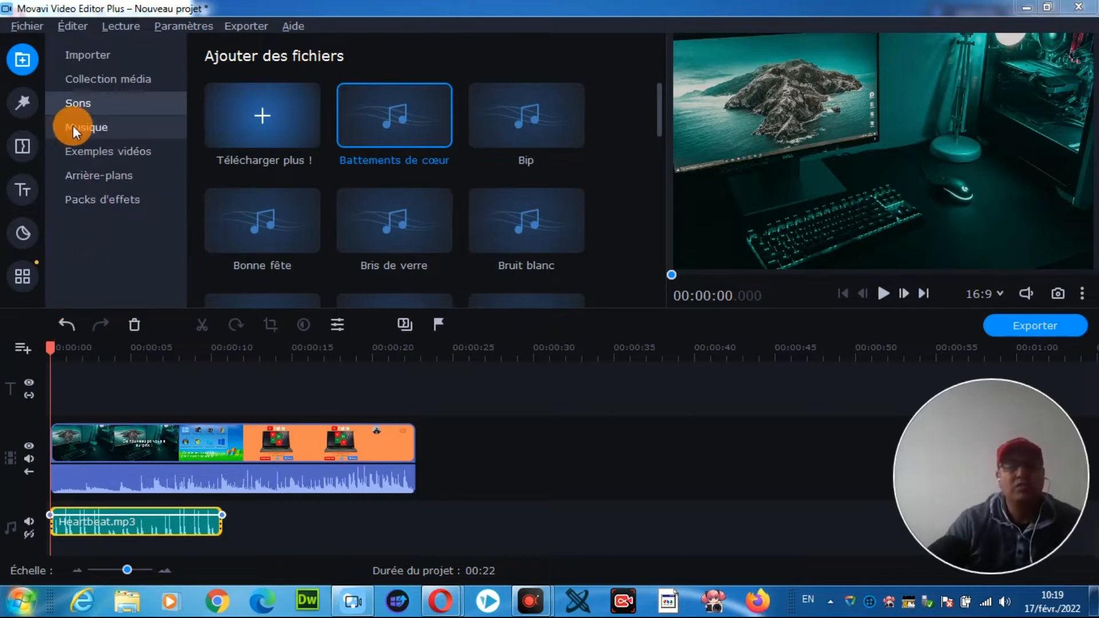
Step: Preview the Avenir brillant and Aventure en huit bits tracks in the music library
left_click(89, 128)
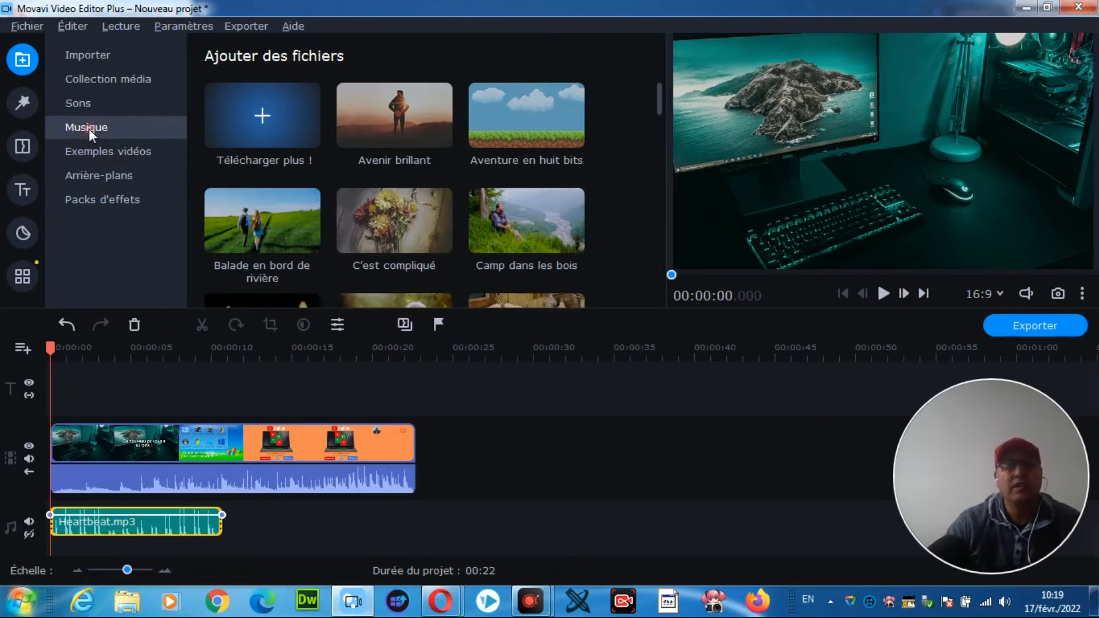
left_click(384, 111)
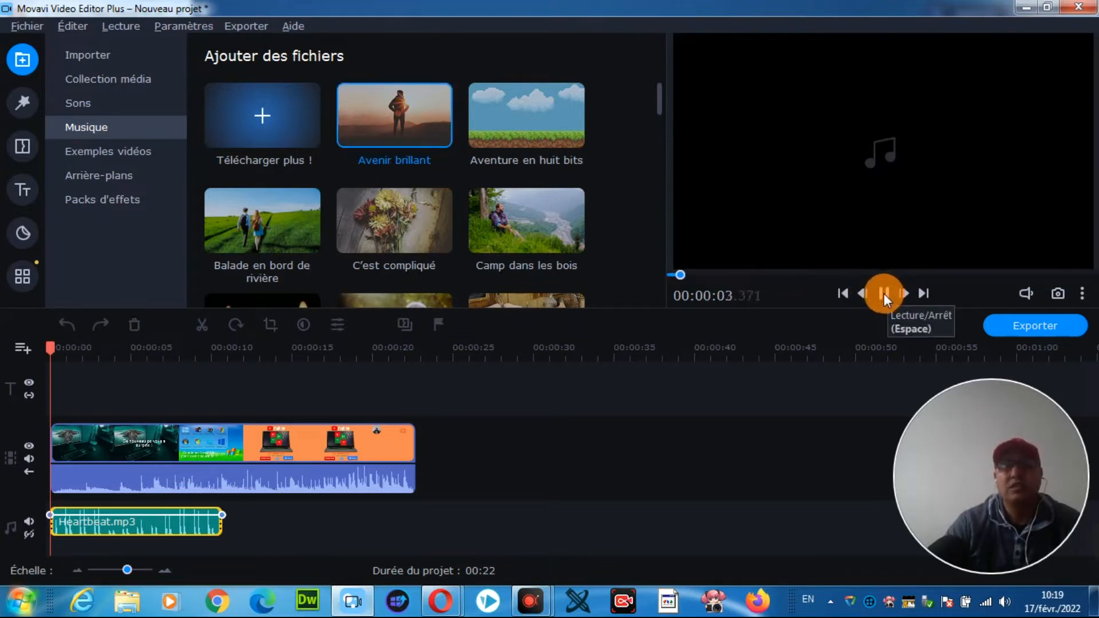
left_click(883, 294)
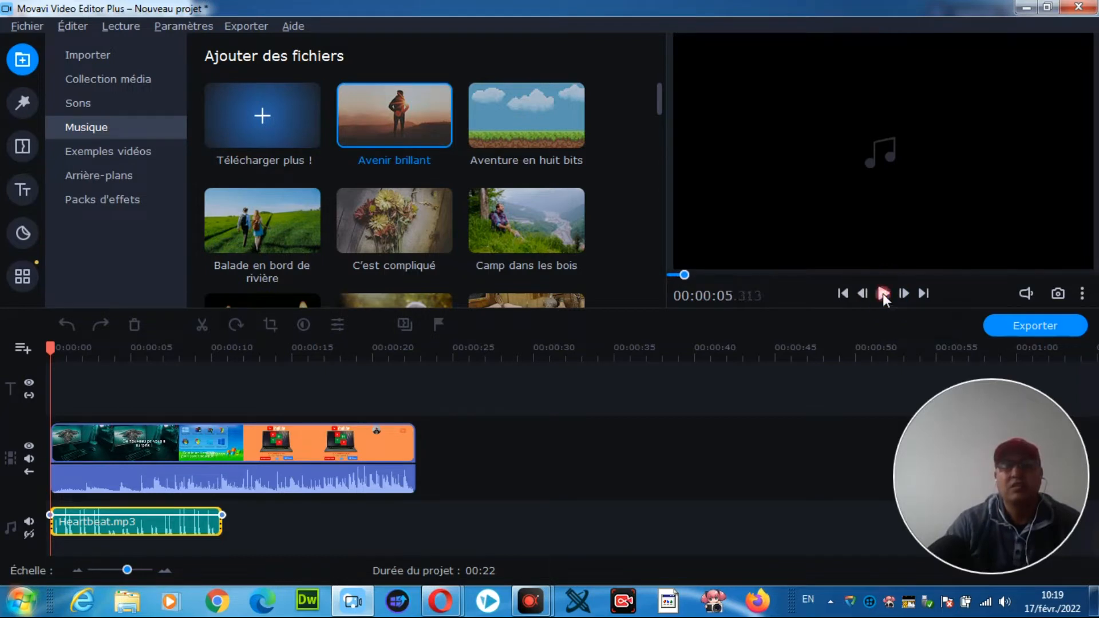
left_click(521, 109)
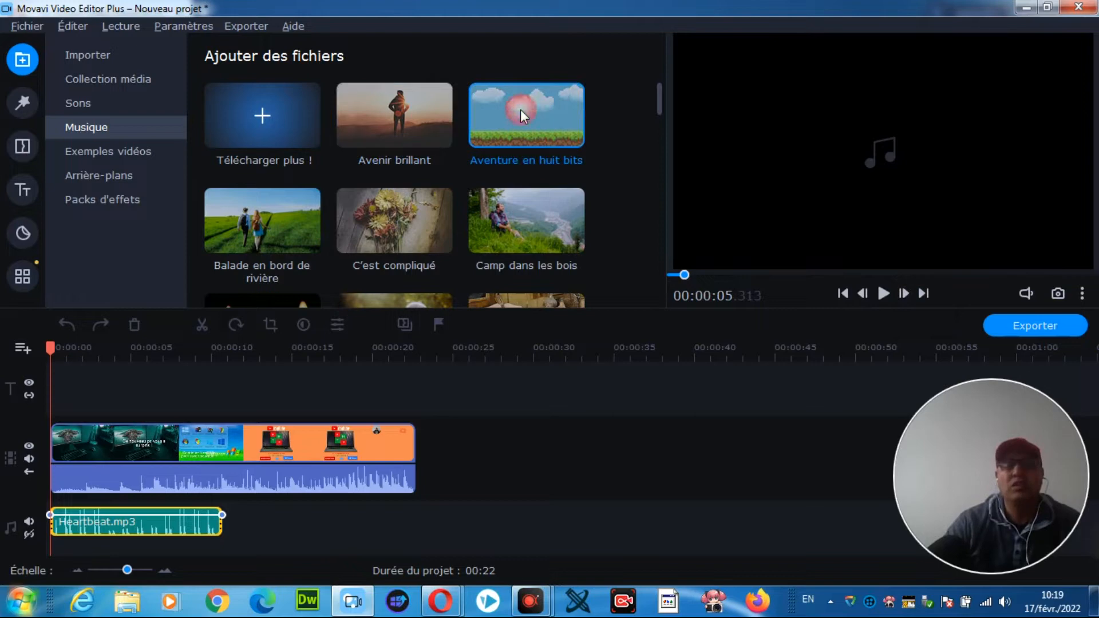
left_click(840, 293)
left_click(884, 293)
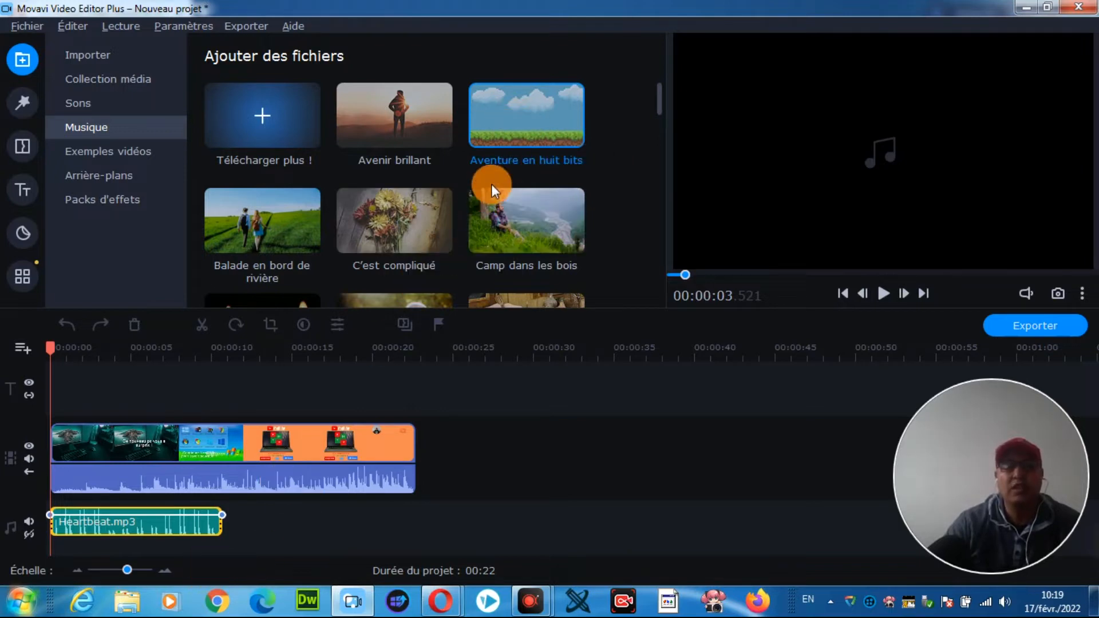
Step: Add the Aventure en huit bits music to the audio track at about 15.5 seconds, leaving a gap after the heartbeat sound
double_click(505, 112)
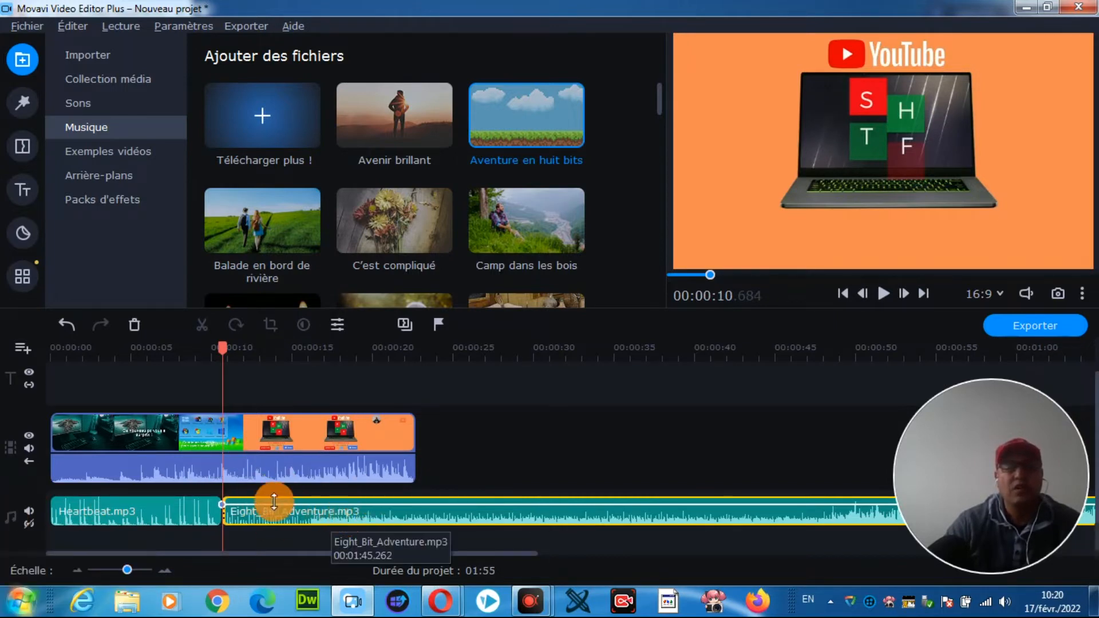
left_click(68, 324)
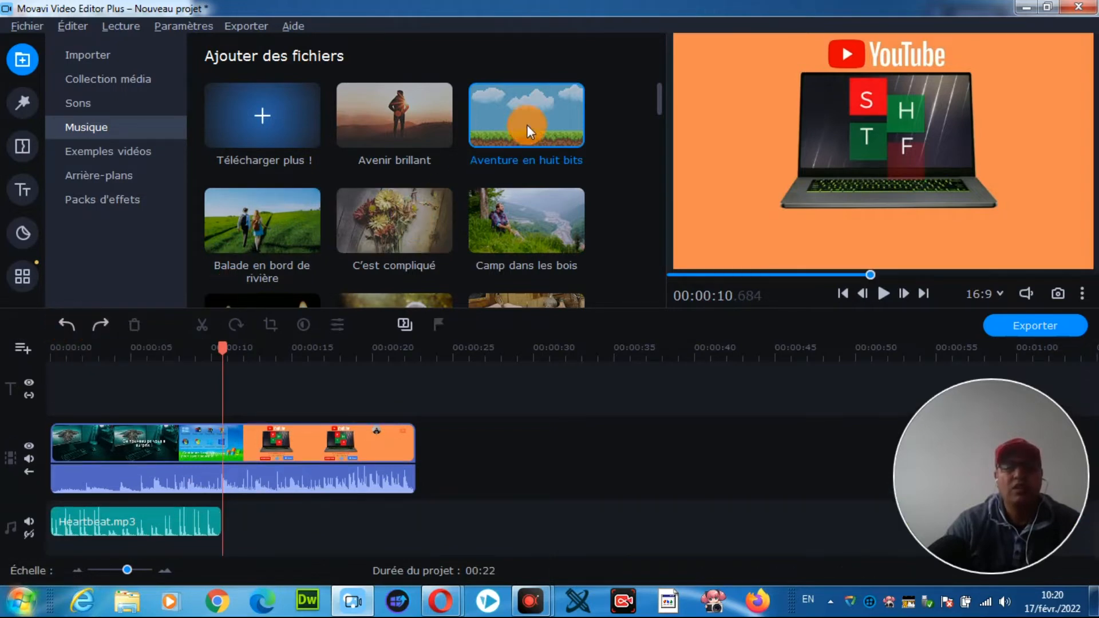
left_click_drag(523, 111, 302, 489)
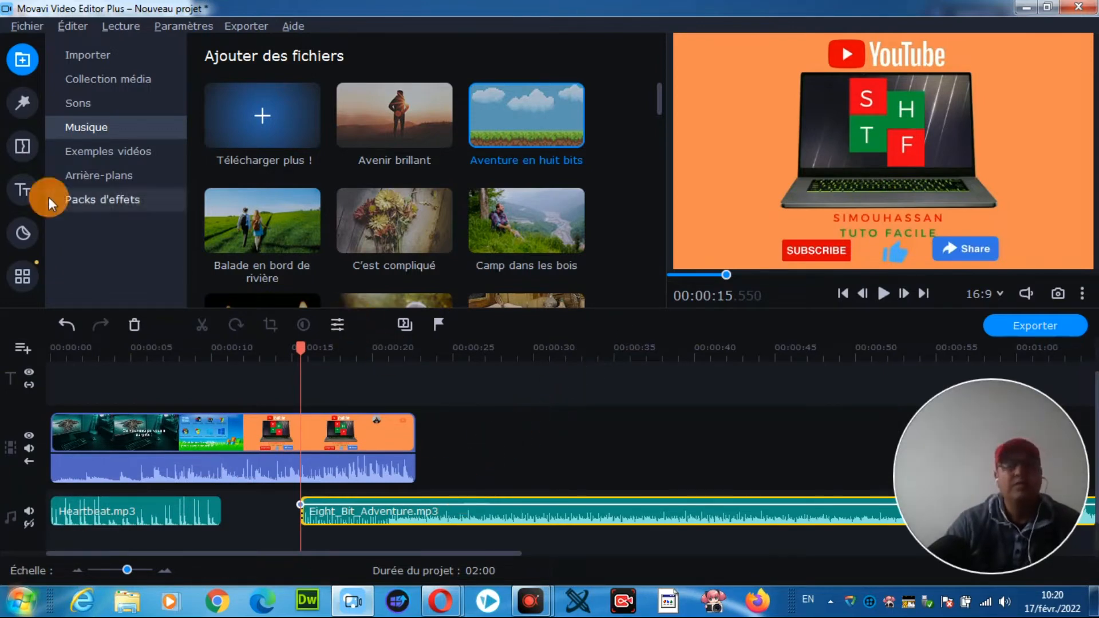
Step: Browse the sample videos and preview the Compte à Rebours 2 countdown, pausing it partway
left_click(108, 151)
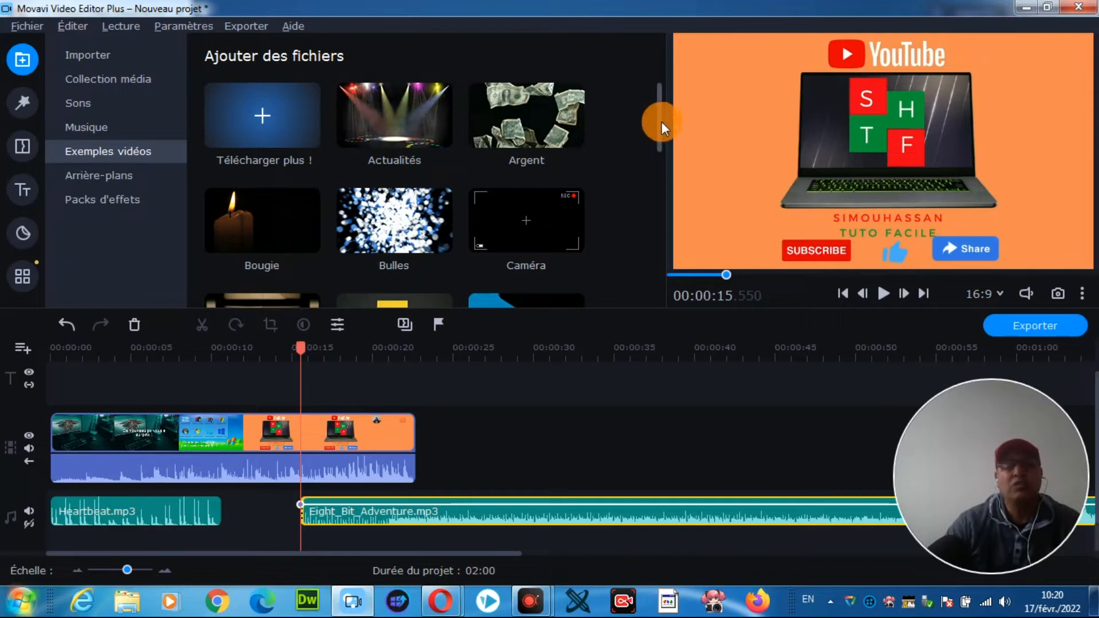
scroll(484, 157, "down", 1)
scroll(483, 157, "down", 2)
scroll(492, 168, "up", 2)
scroll(362, 228, "down", 1)
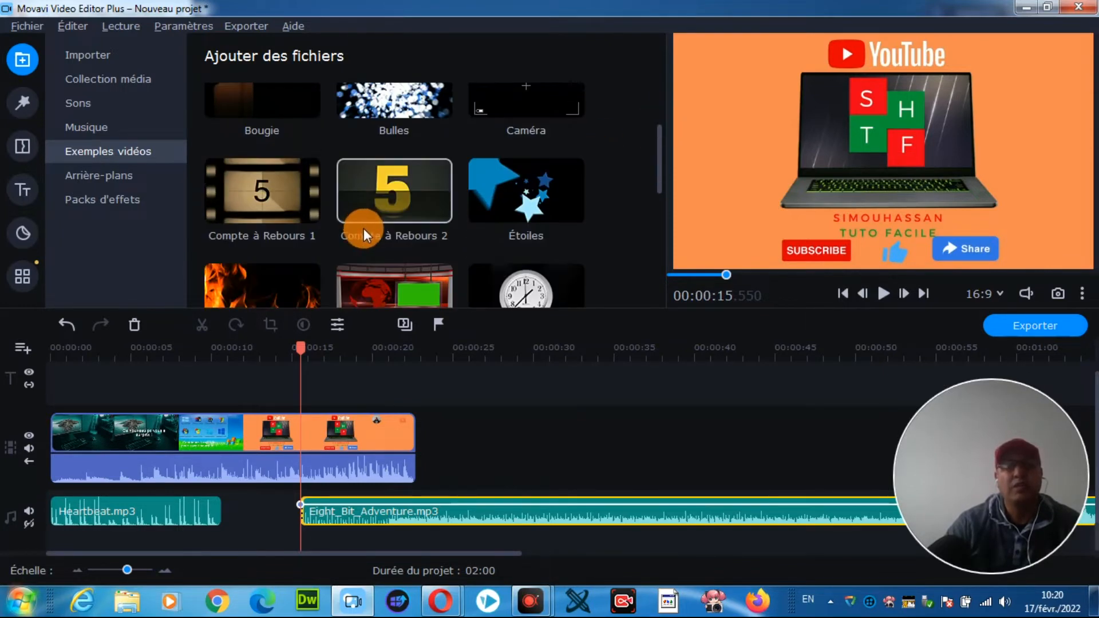
left_click(383, 181)
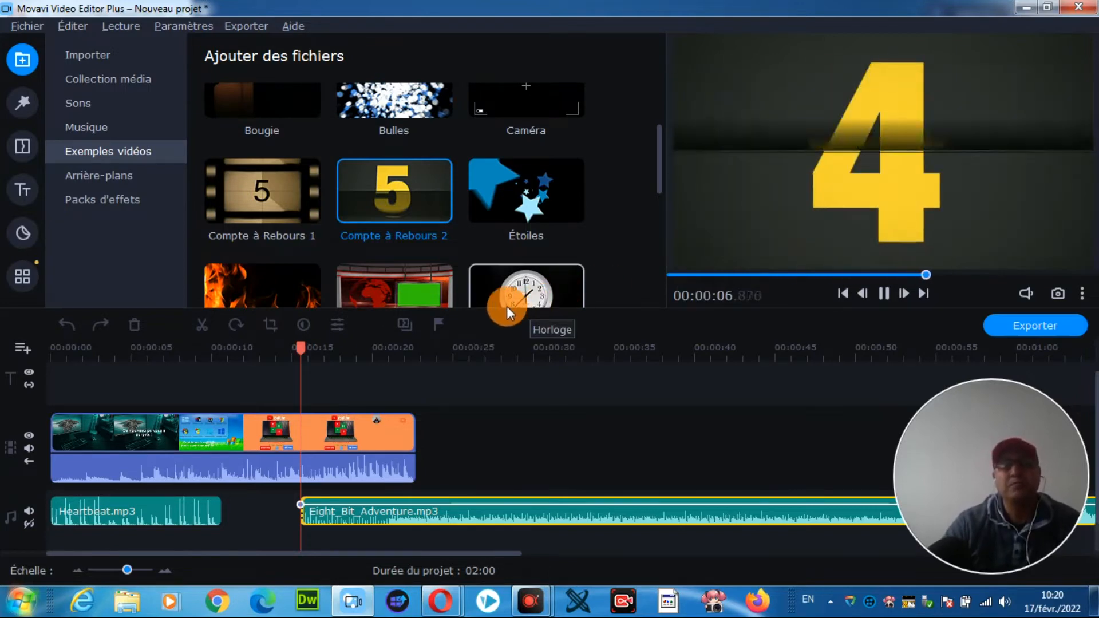
left_click(883, 293)
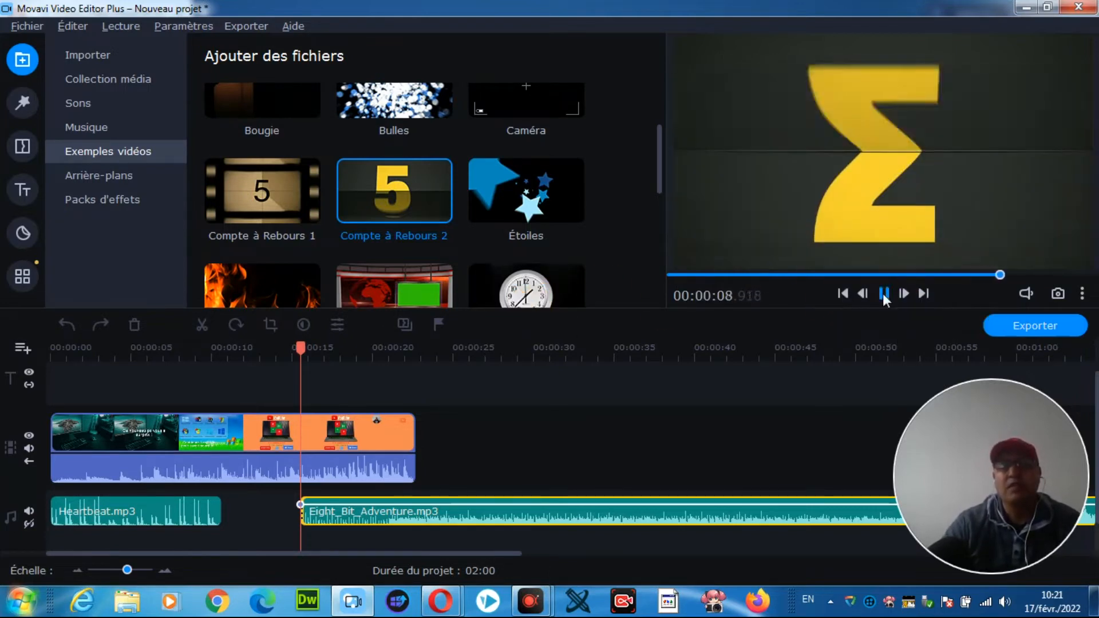
scroll(432, 203, "down", 3)
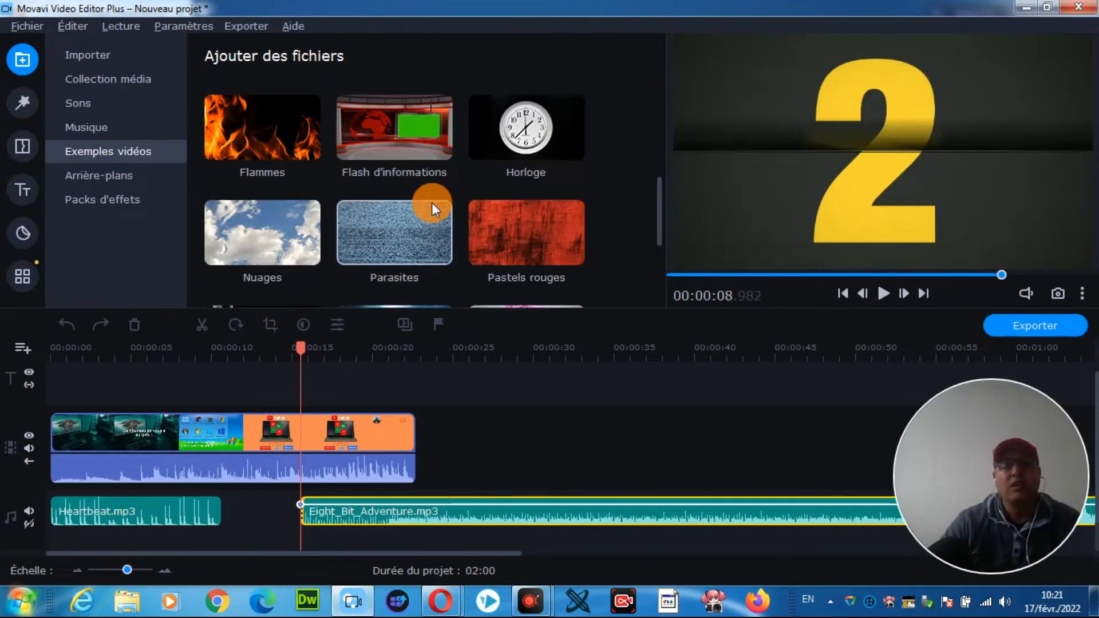
scroll(455, 213, "down", 4)
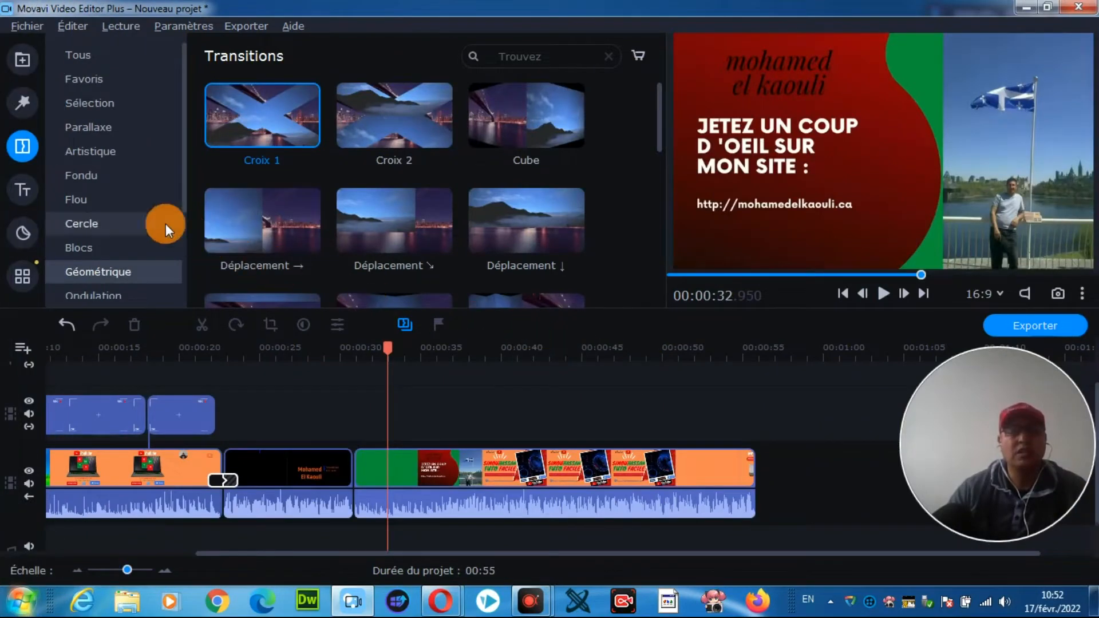
Step: Add the Ruban 2 title to the title track at about 35.5 seconds, above the last video clip
left_click(19, 189)
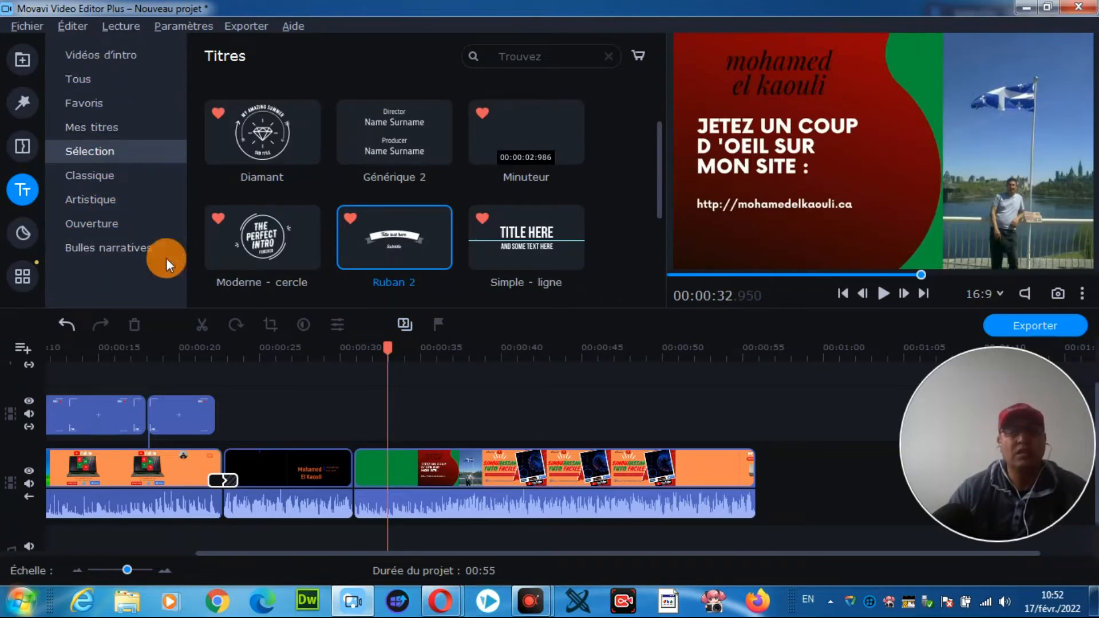
left_click(401, 232)
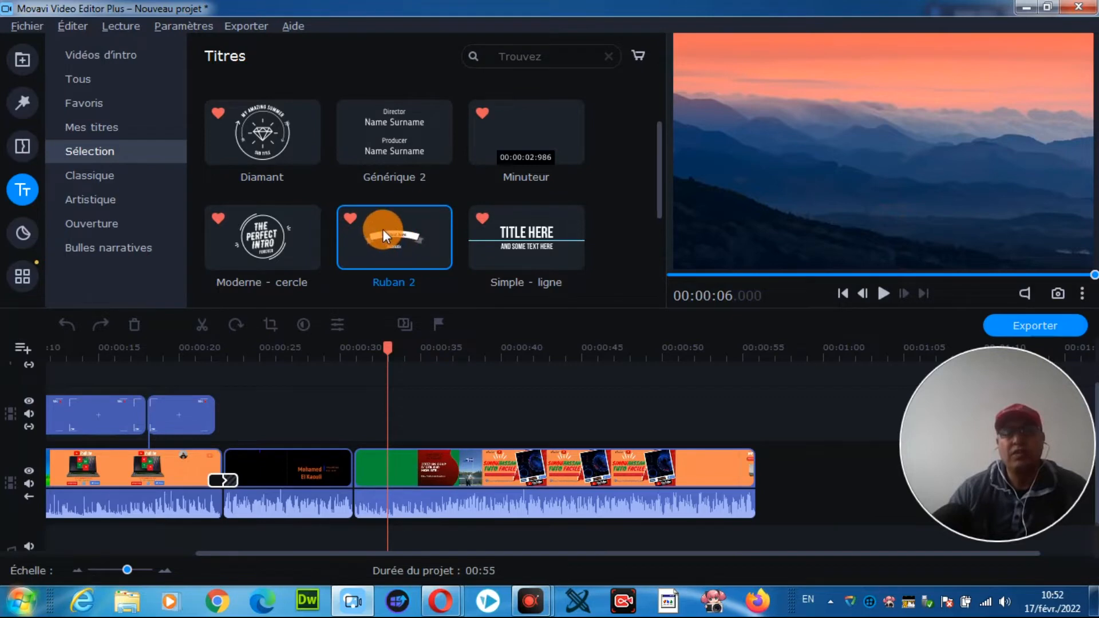
left_click_drag(384, 228, 428, 408)
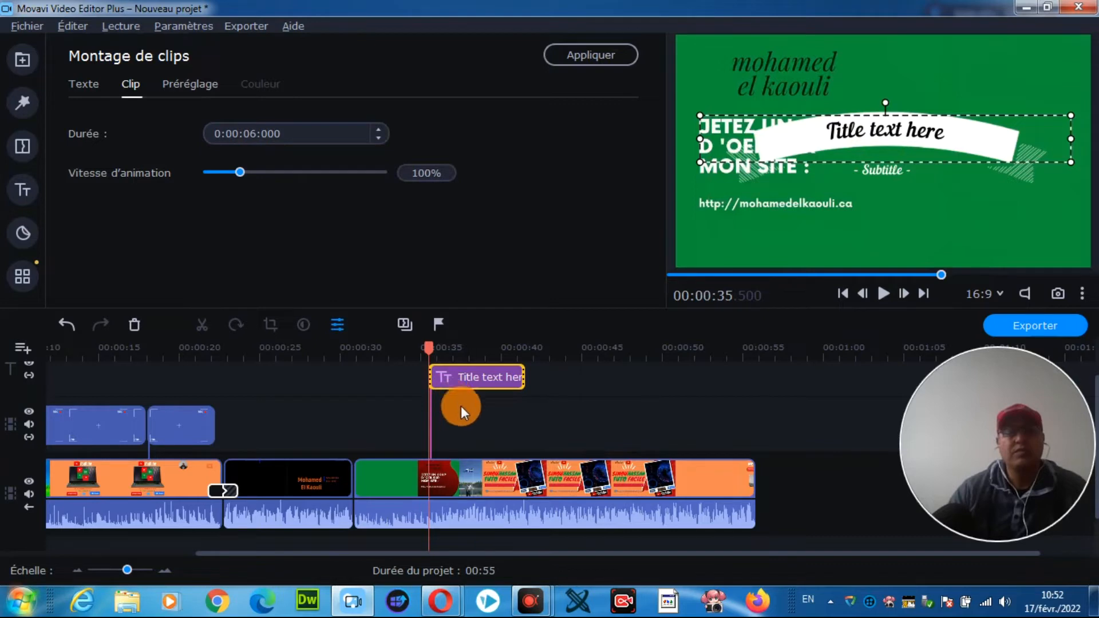
Step: Replace the title's main line with "Soyez les BienVenus" and set its text colour to red #c70000
left_click(466, 376)
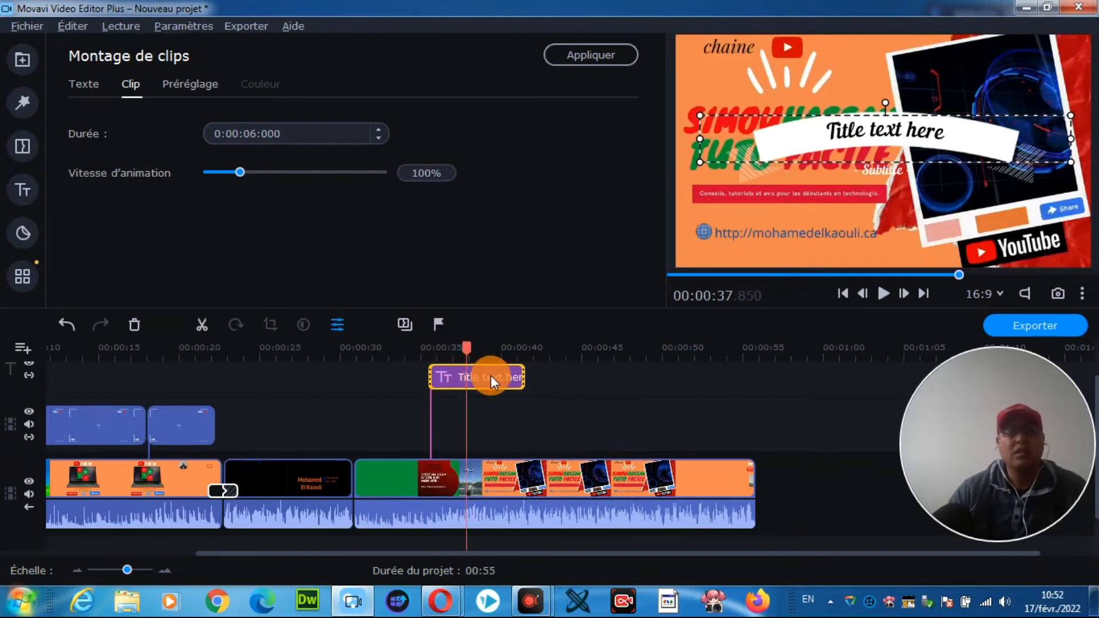
left_click(85, 84)
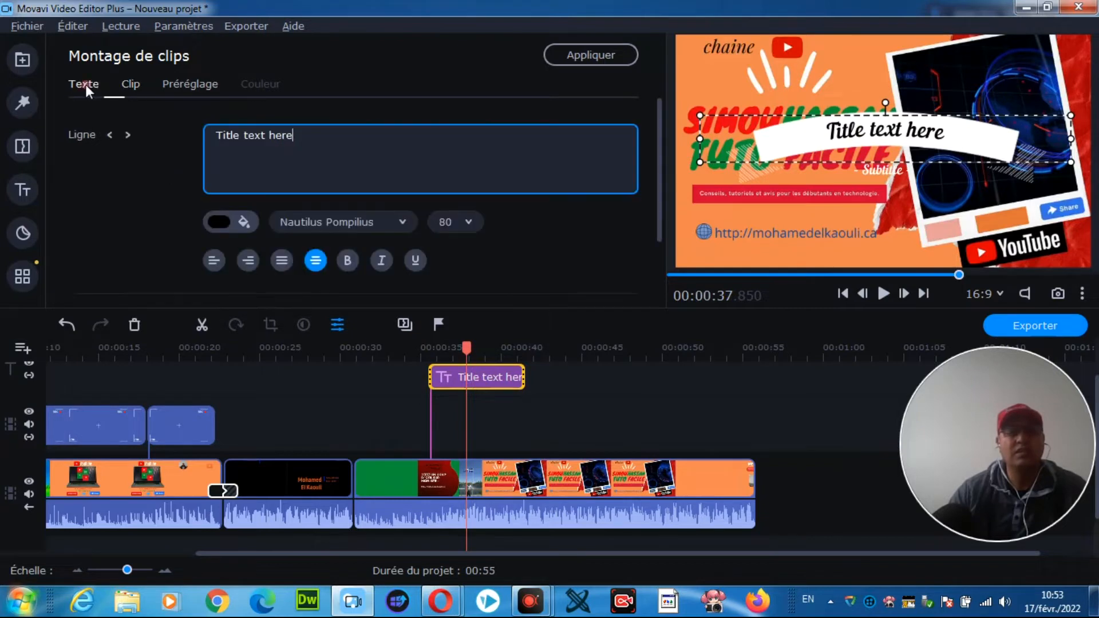
left_click(292, 137)
left_click_drag(306, 138, 210, 136)
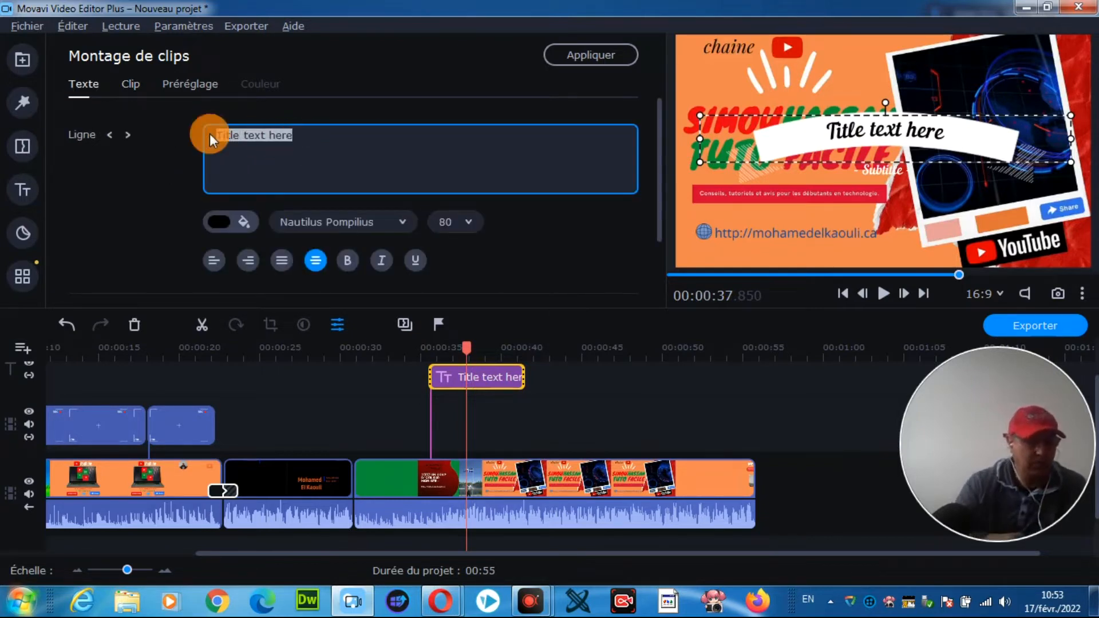
type("S")
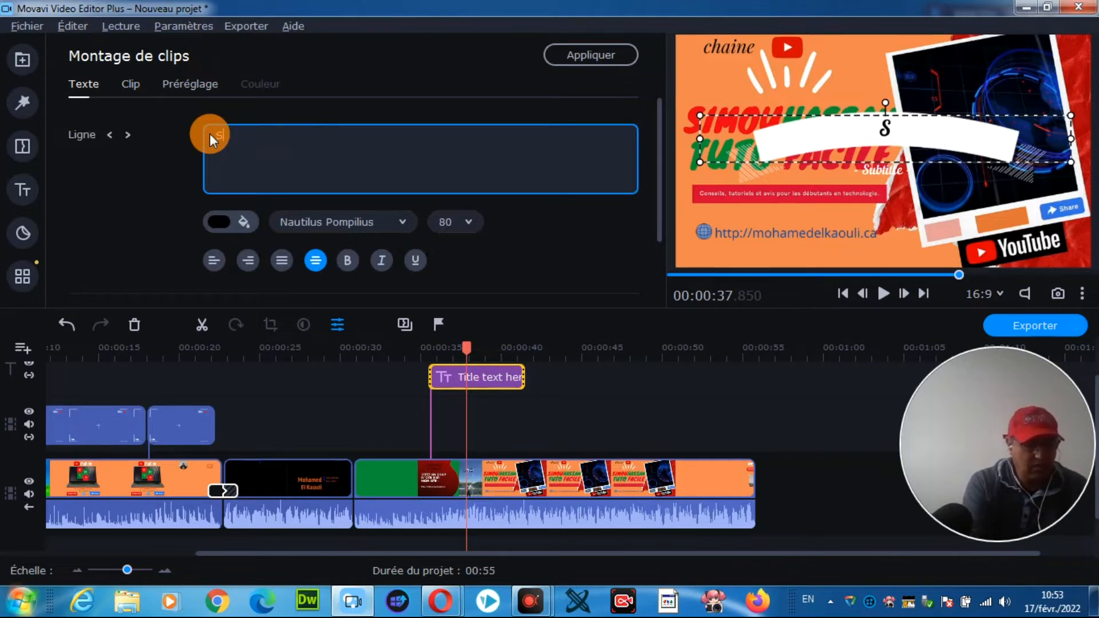
type("oyes")
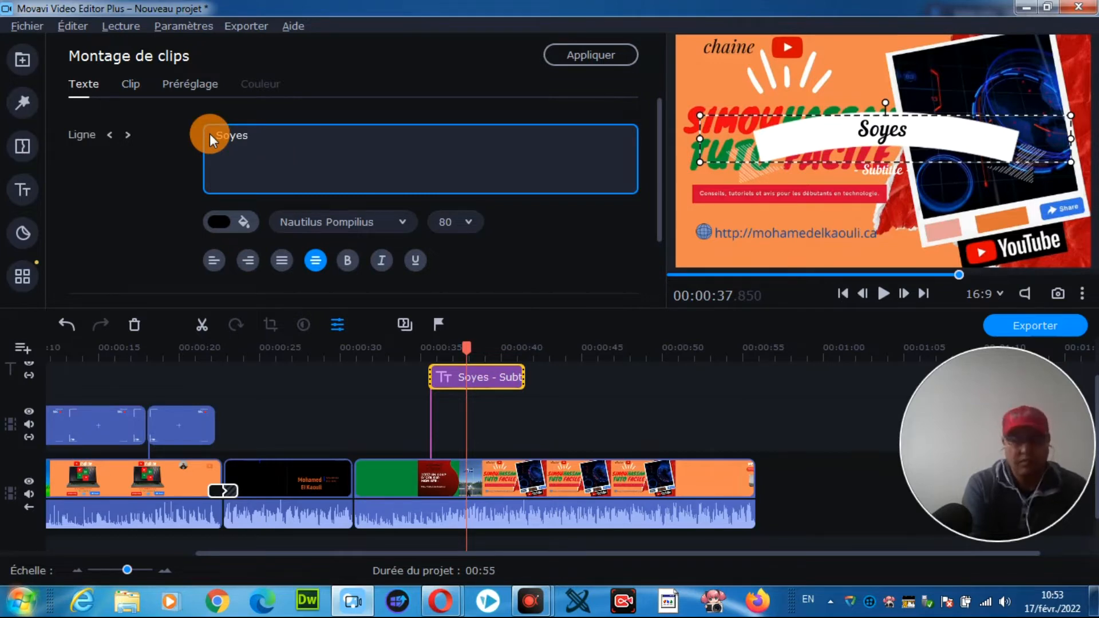
key("BackSpace")
type("z")
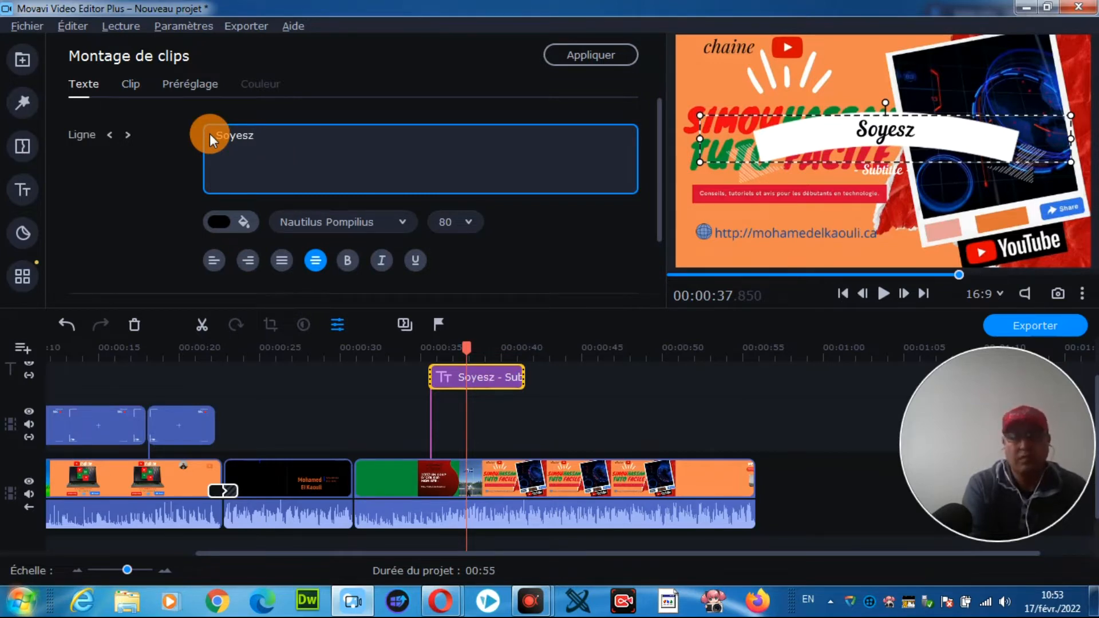
key("BackSpace")
key("BackSpace")
type("z les")
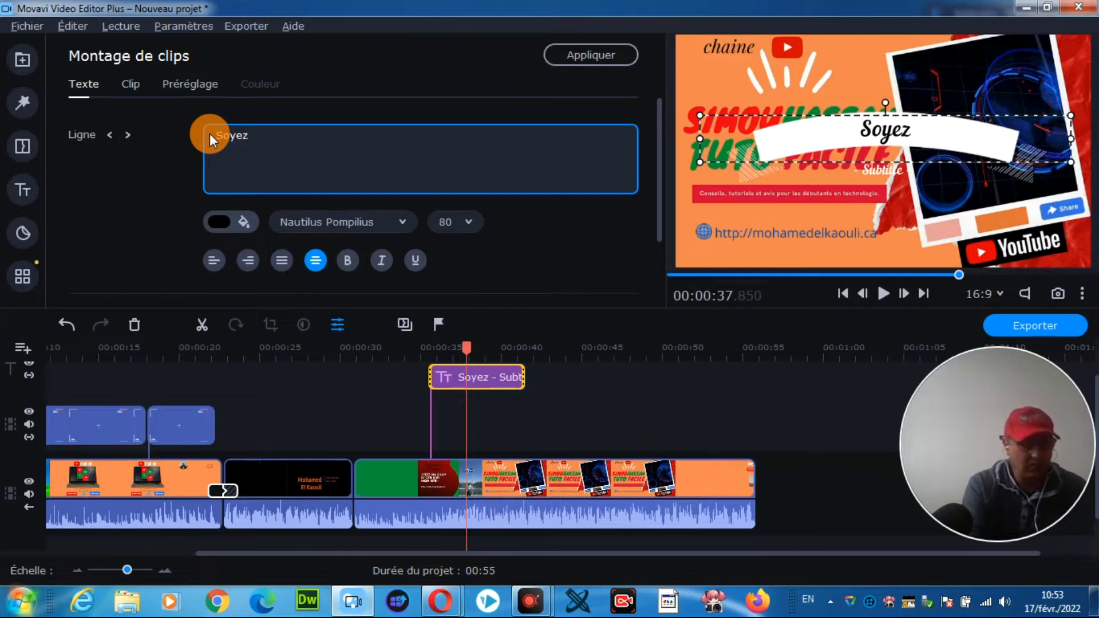
type(" Bien")
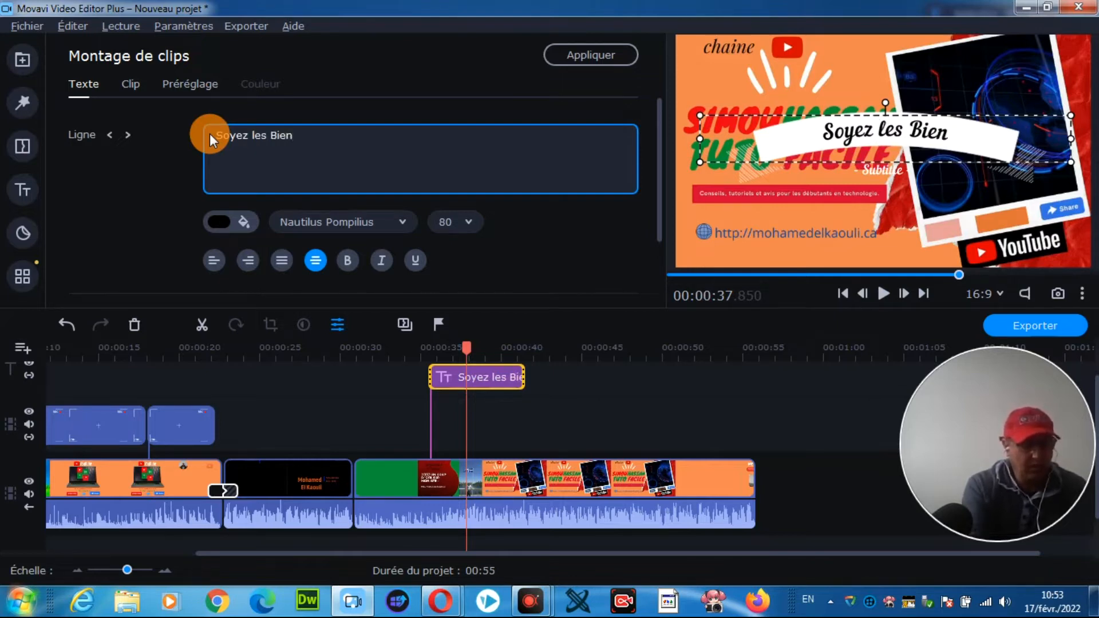
type("Venus")
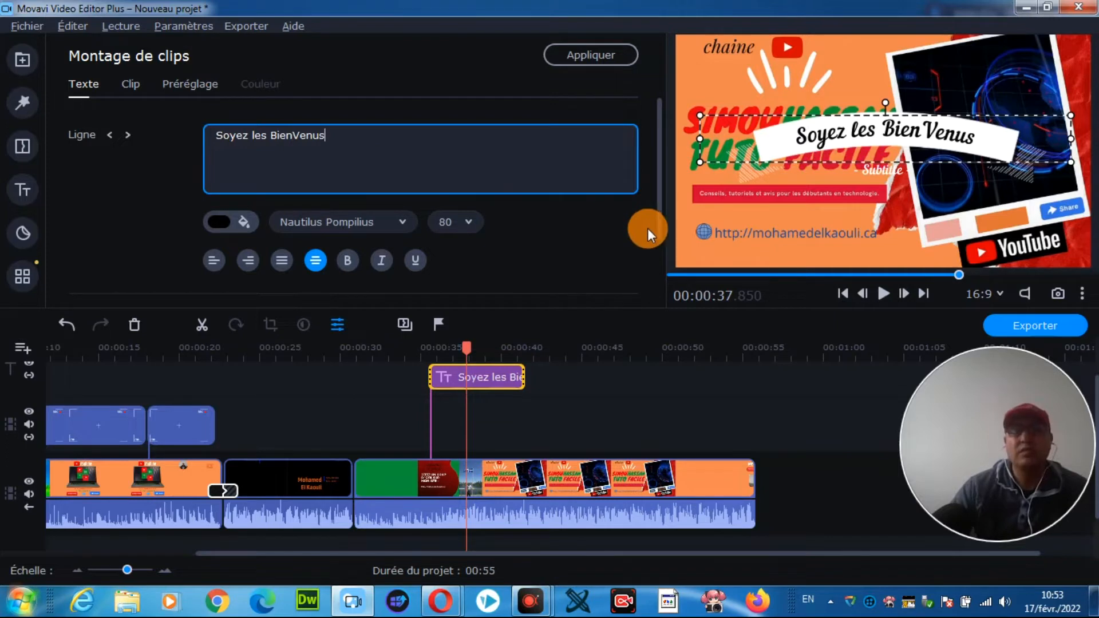
left_click(218, 221)
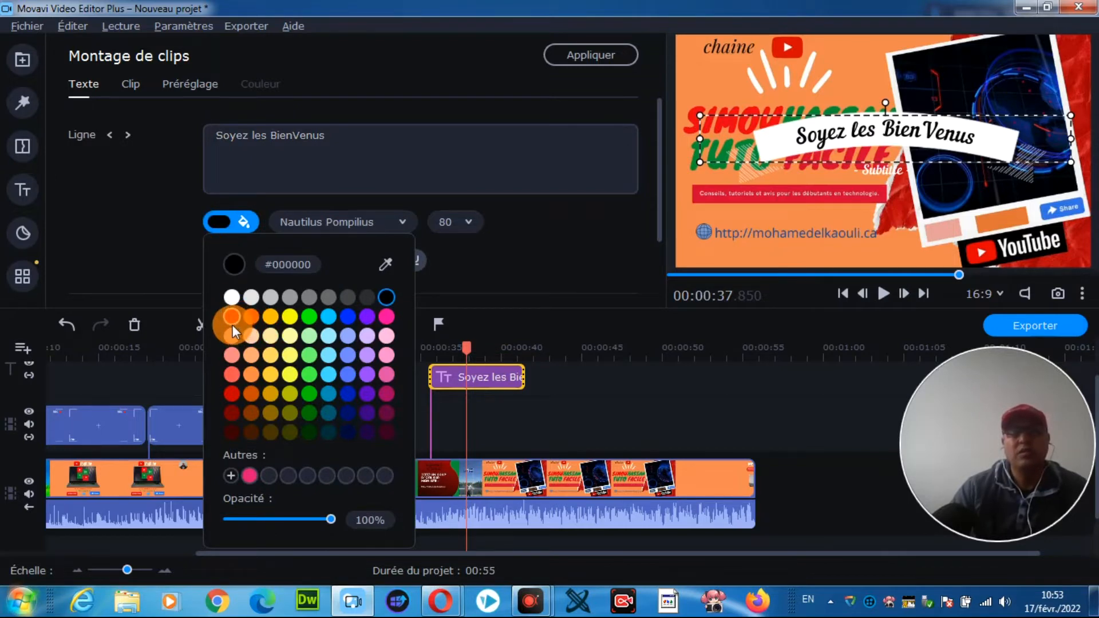
left_click(230, 391)
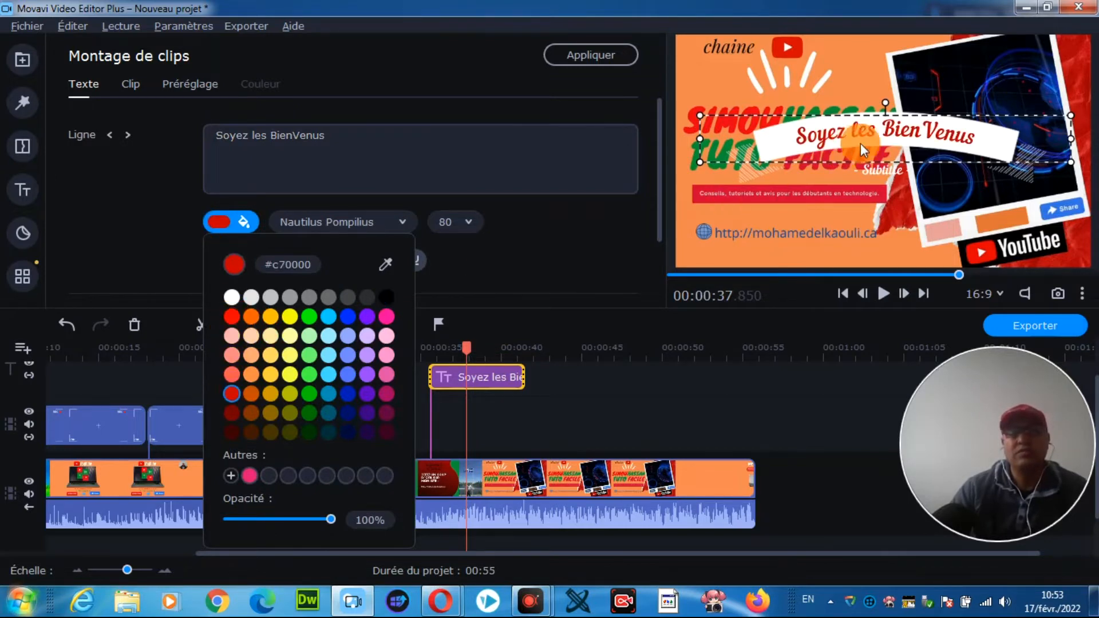
Step: Replace the title's subtitle with "Merci" and set its text colour to blue #001cb7
left_click(872, 170)
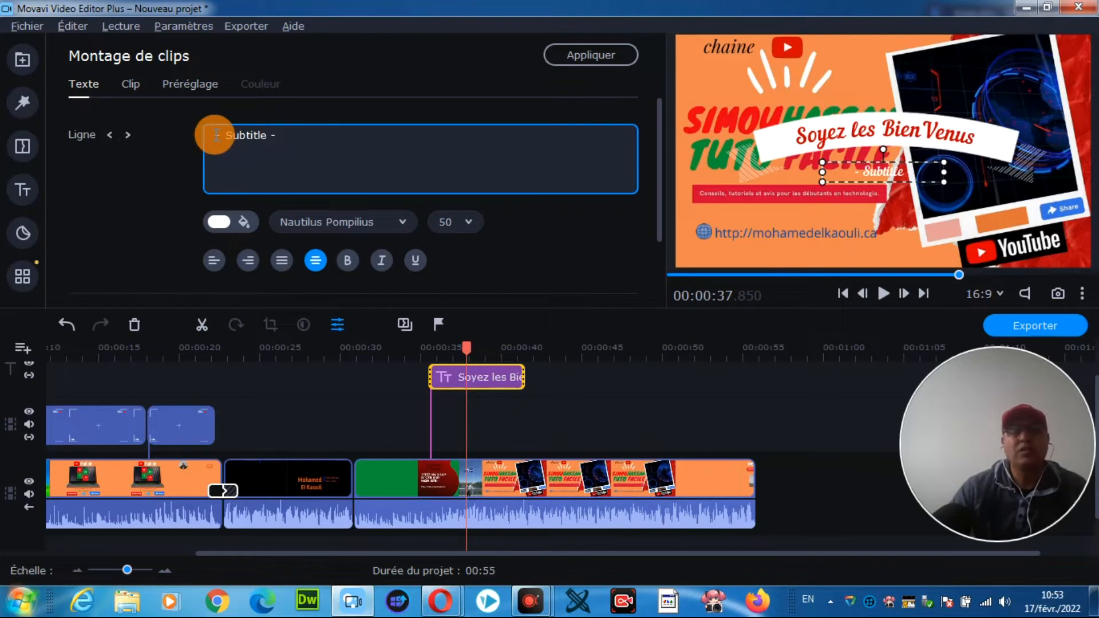
left_click_drag(278, 136, 210, 138)
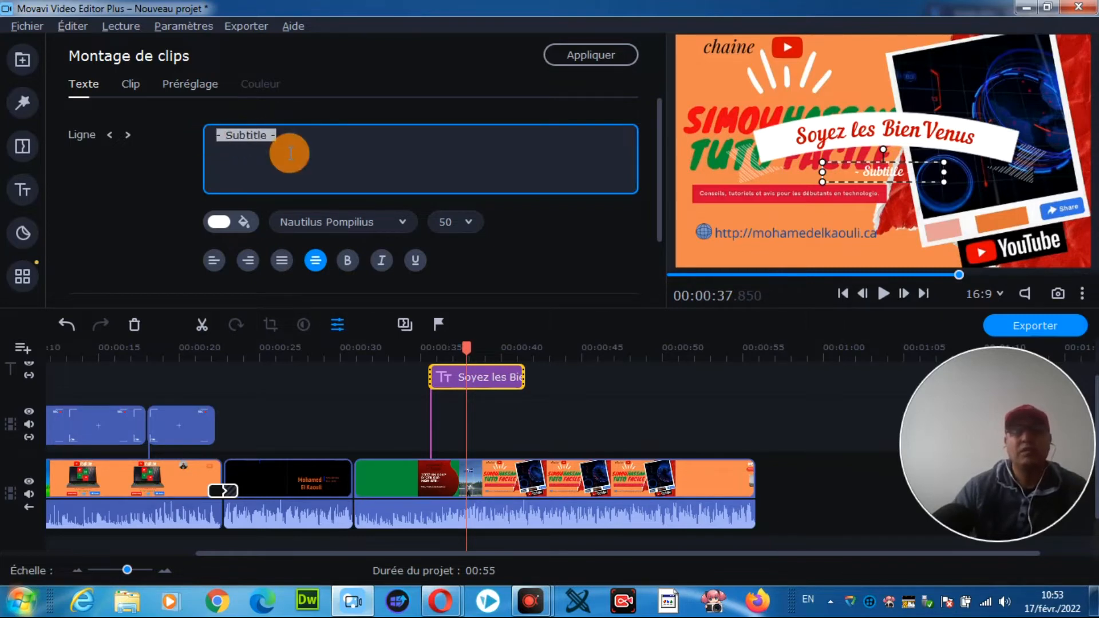
type("Merci")
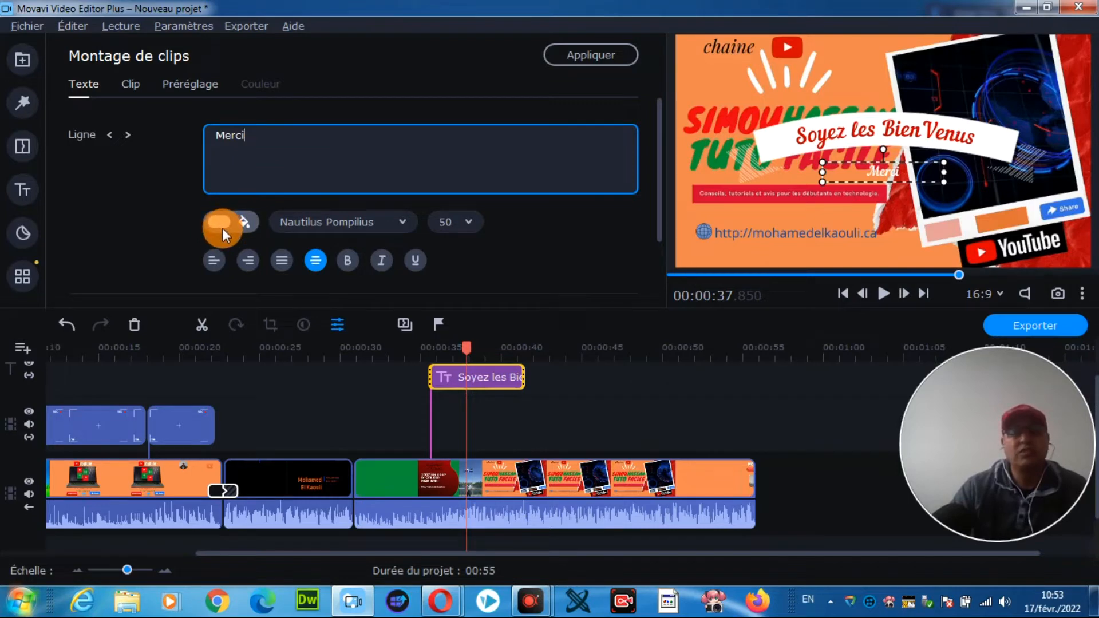
left_click(220, 224)
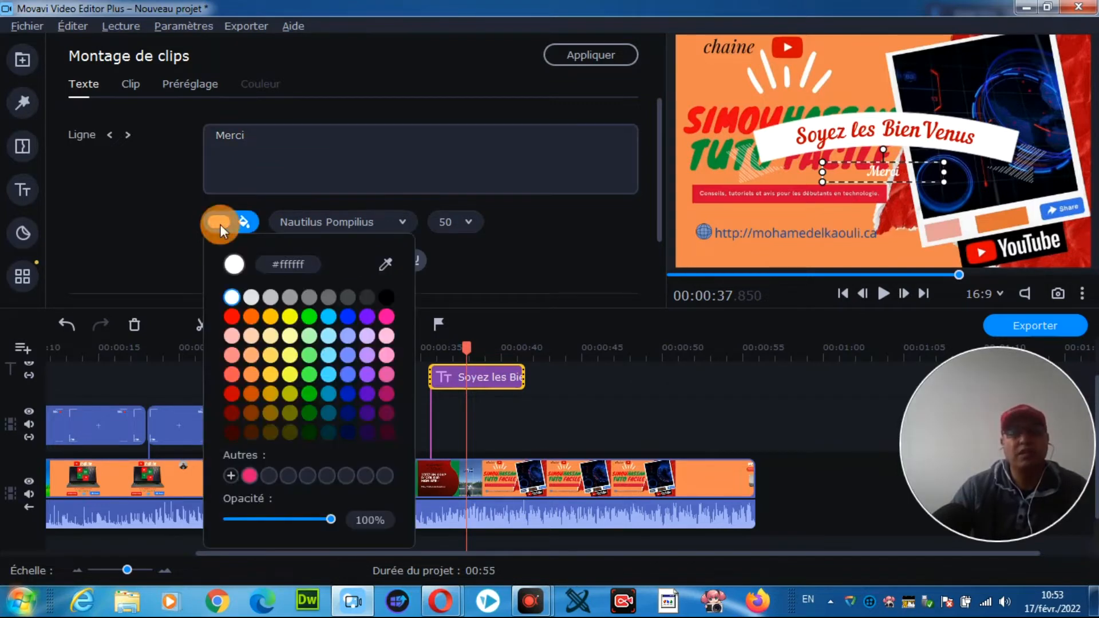
left_click(348, 394)
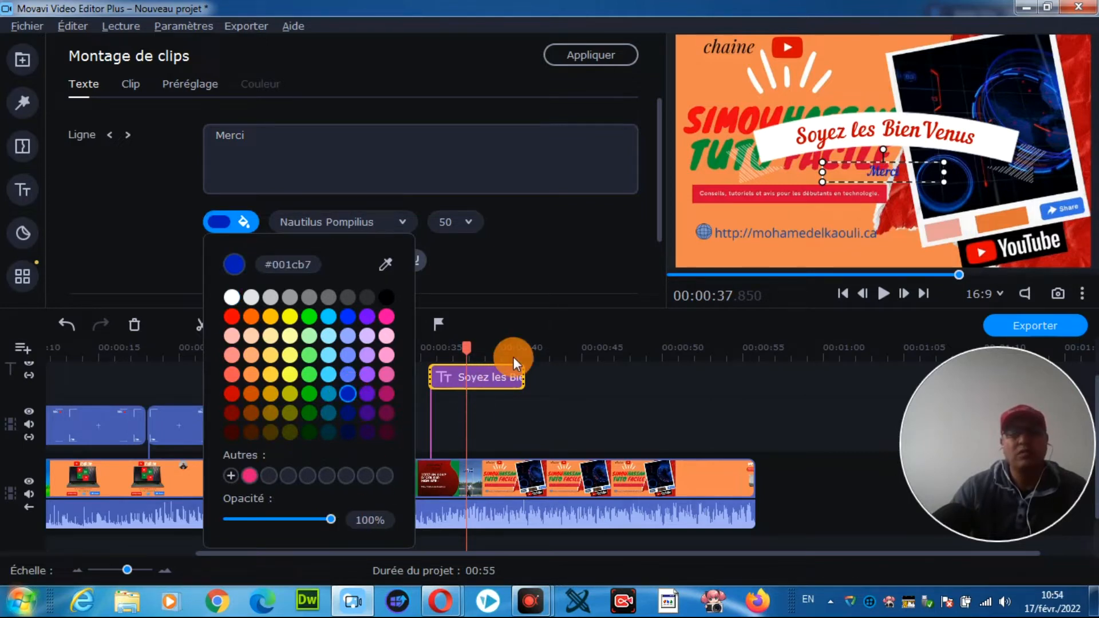
left_click(610, 365)
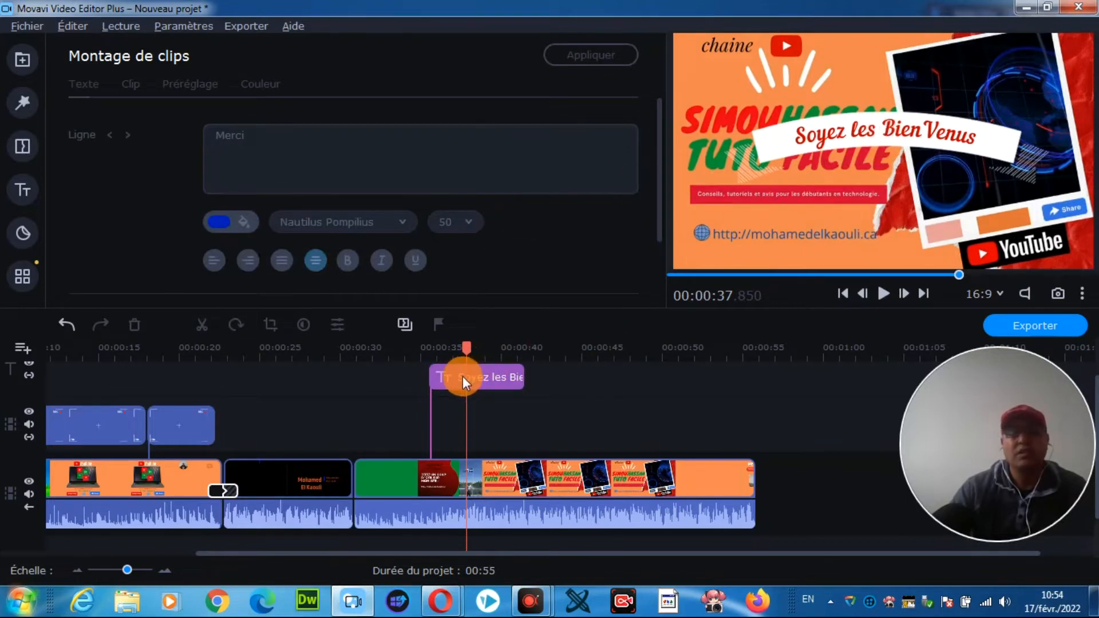
Step: Move the title on its track so that it starts at about 49 seconds, near the end of the last clip
left_click_drag(454, 379, 675, 382)
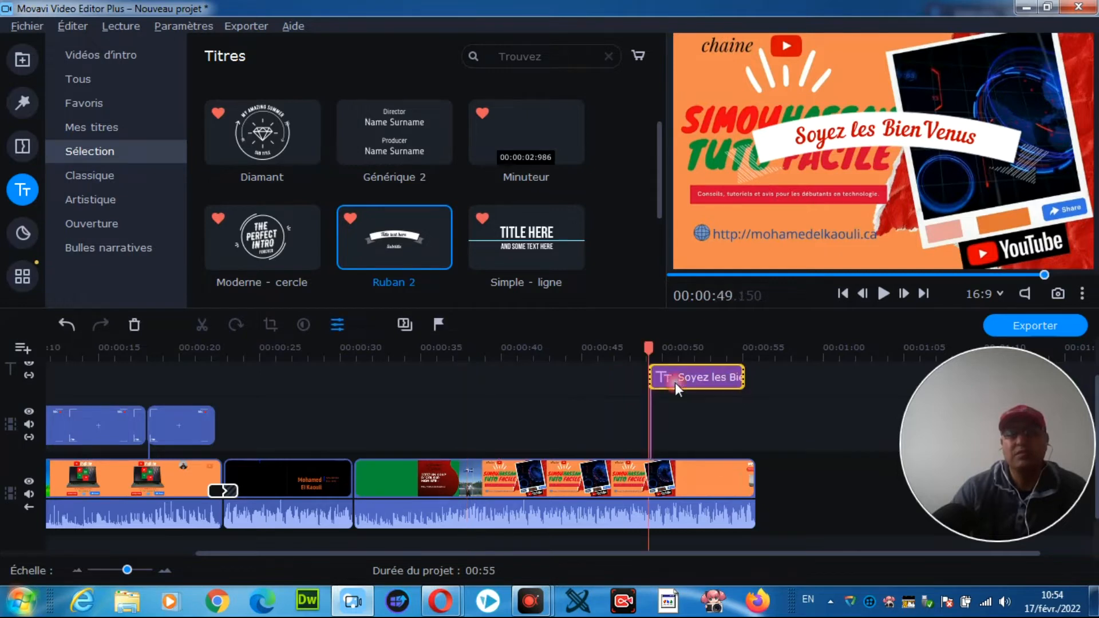
left_click(583, 395)
left_click(630, 381)
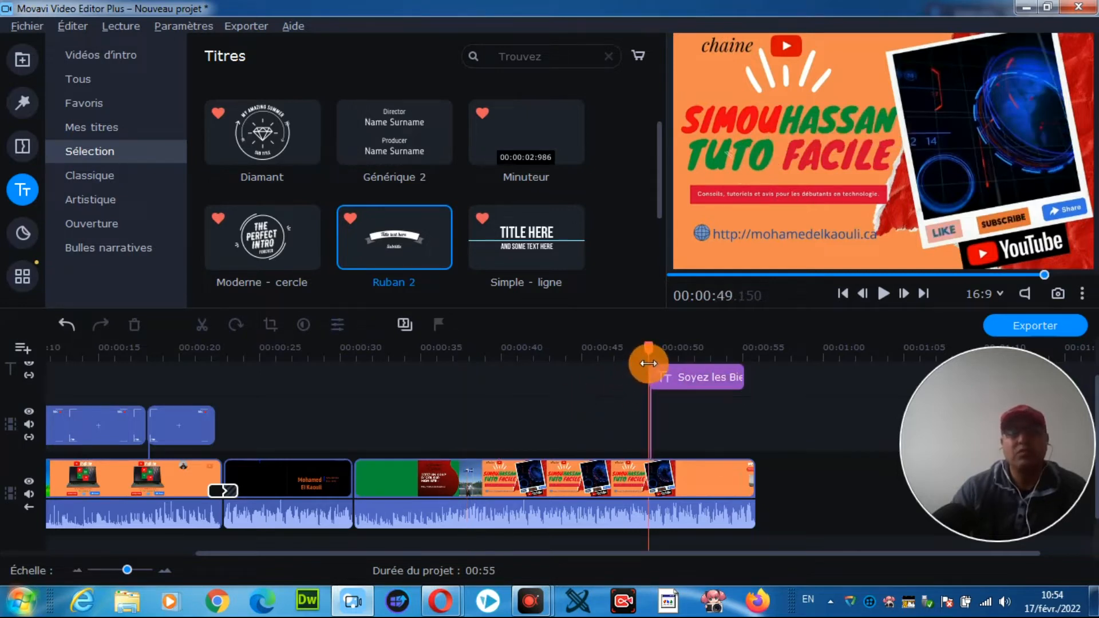
Step: Play the timeline from about 48 seconds to preview the moved title, and pause playback before the end of the project
left_click_drag(648, 347, 630, 347)
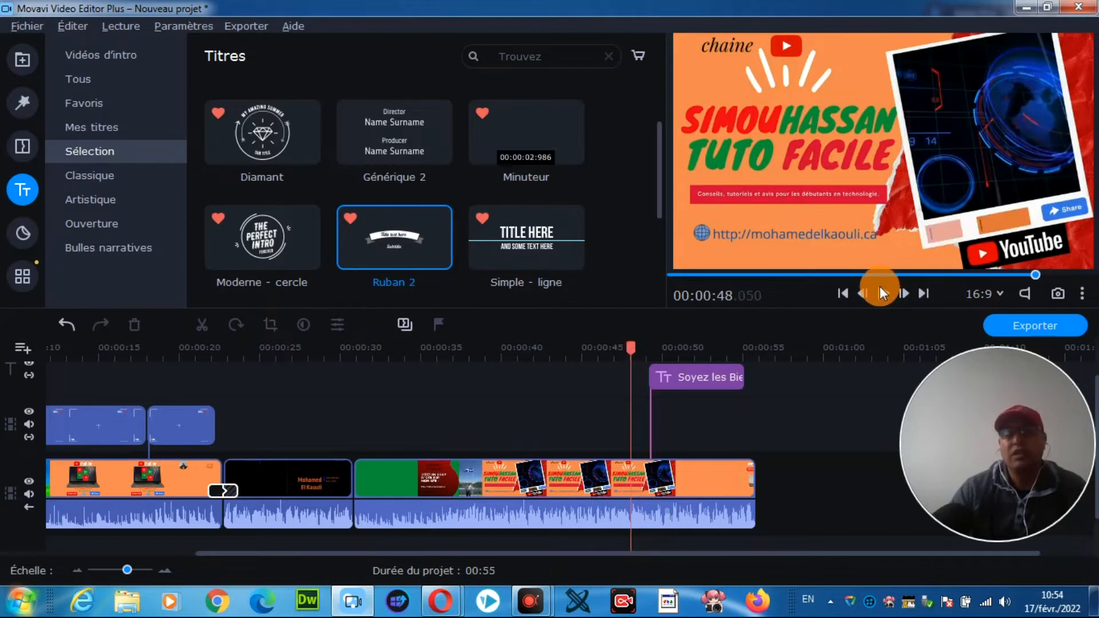
left_click(880, 293)
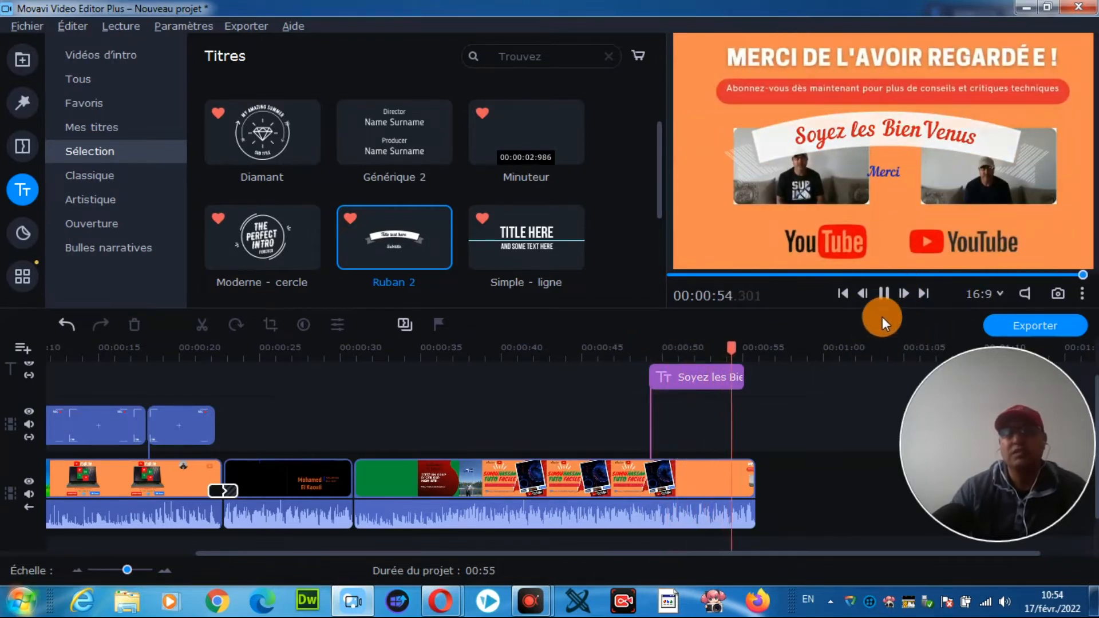
left_click(885, 294)
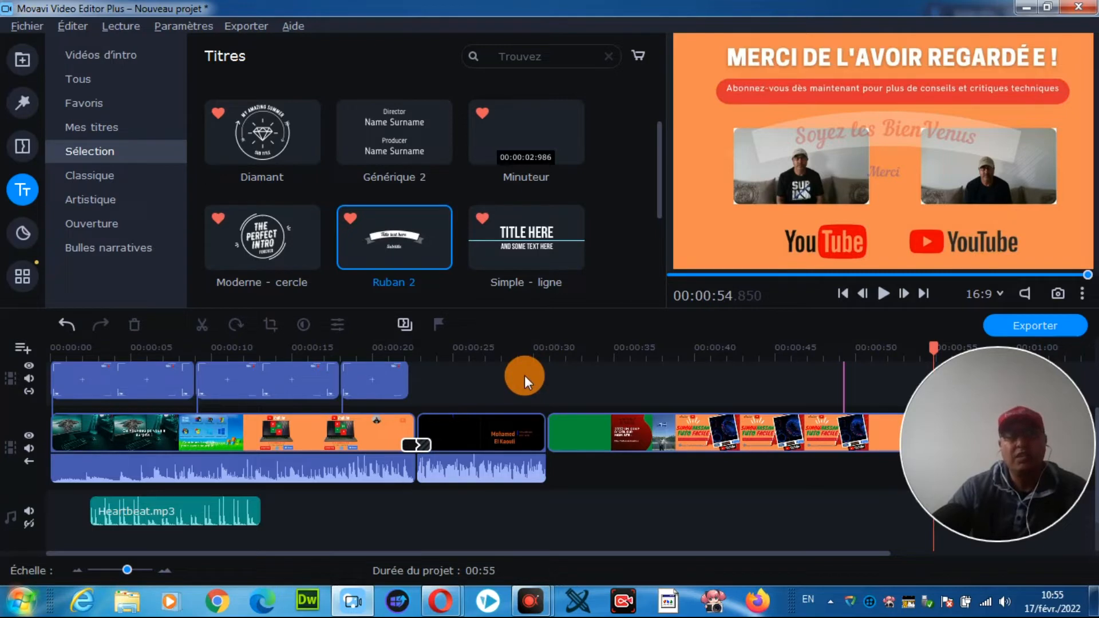
scroll(525, 375, "right", 5)
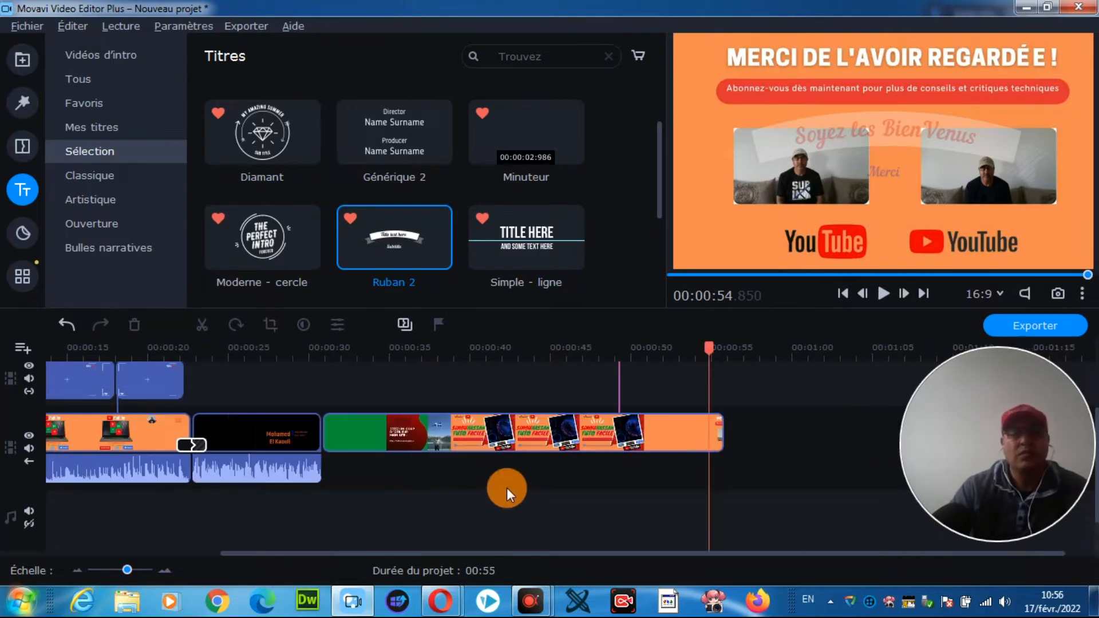
Step: Import the green-background "FOND VERT #1_Abonne-toi et Like [BARRE NOIRE].mp4" and place it on the overlay track at about 40.8 seconds
left_click(19, 67)
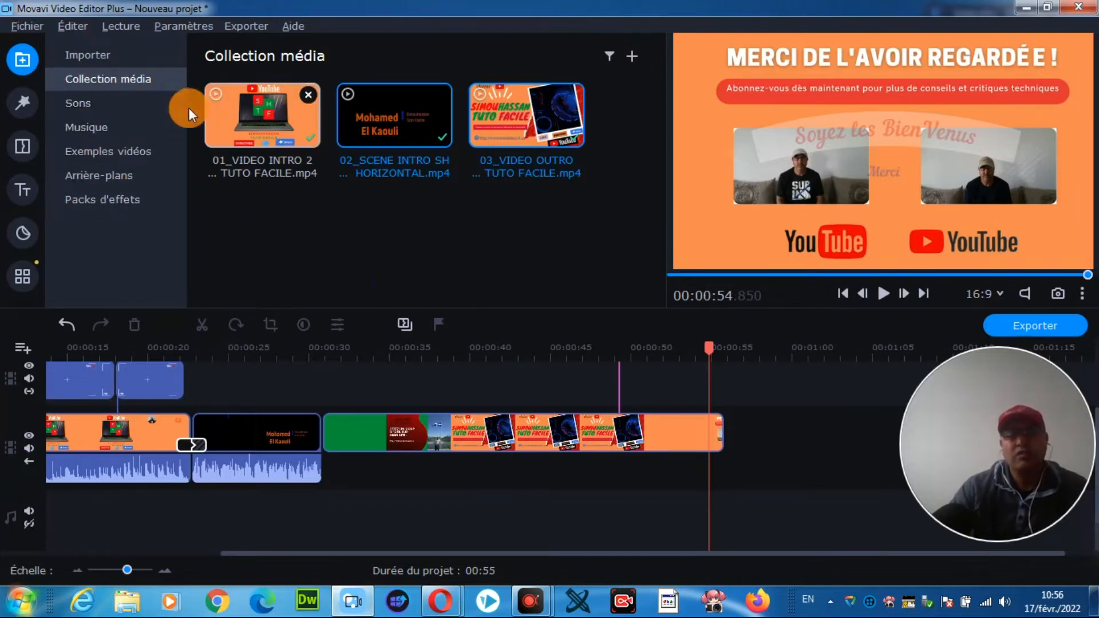
left_click(632, 56)
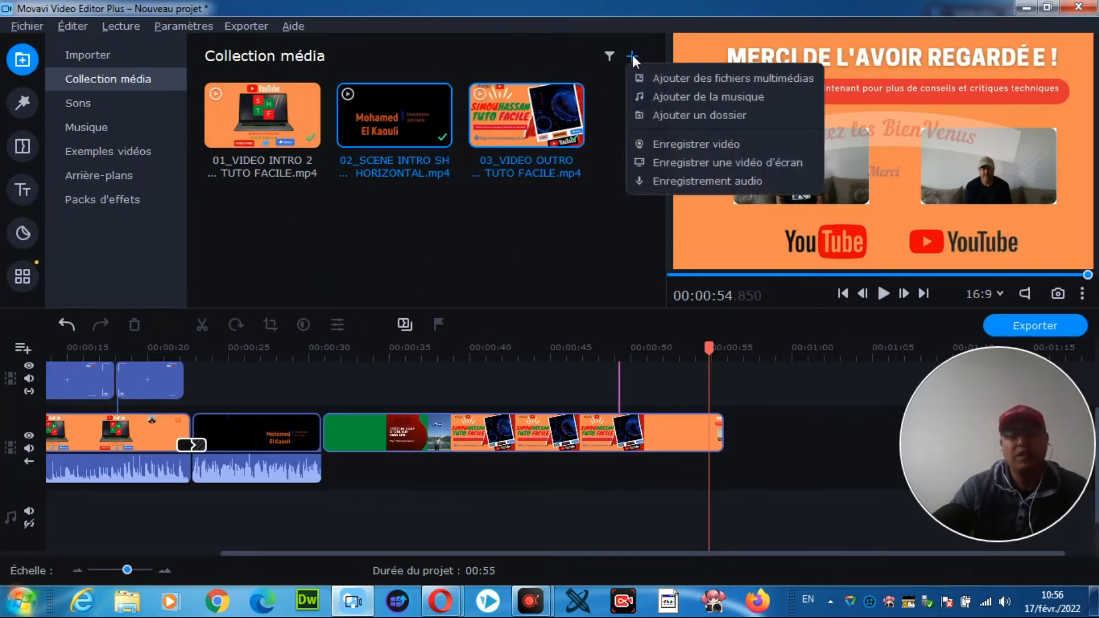
left_click(680, 80)
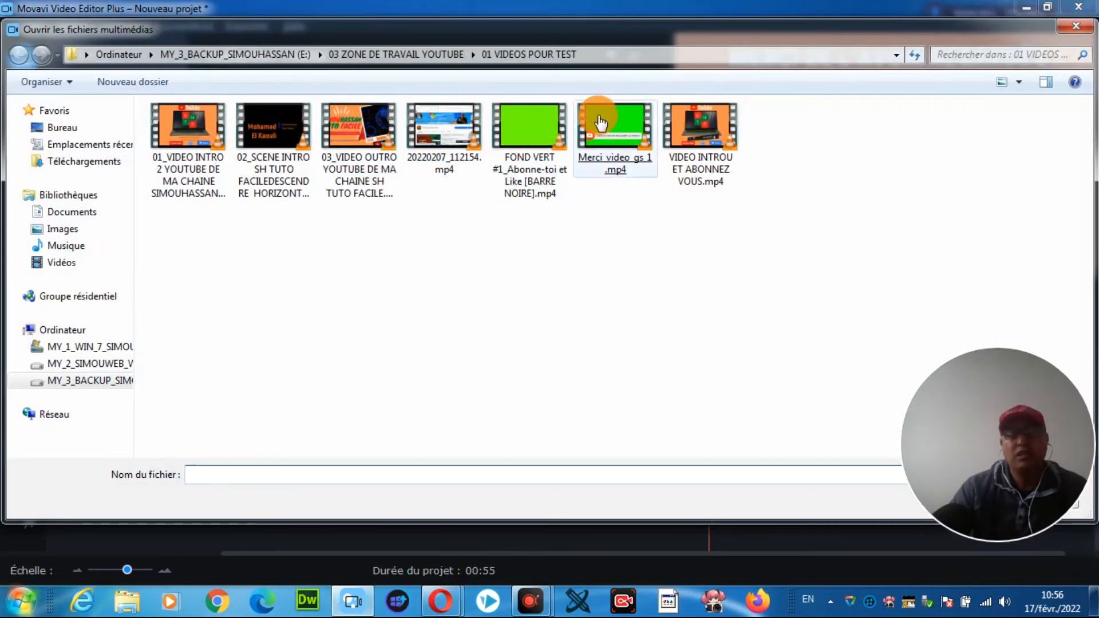
double_click(528, 130)
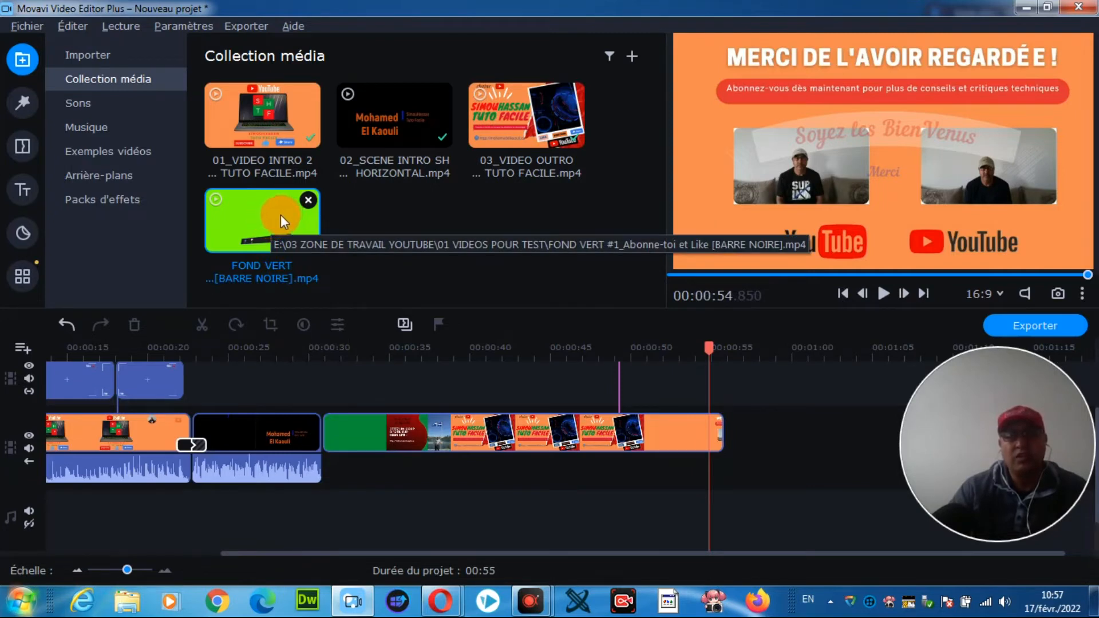
left_click_drag(279, 214, 482, 414)
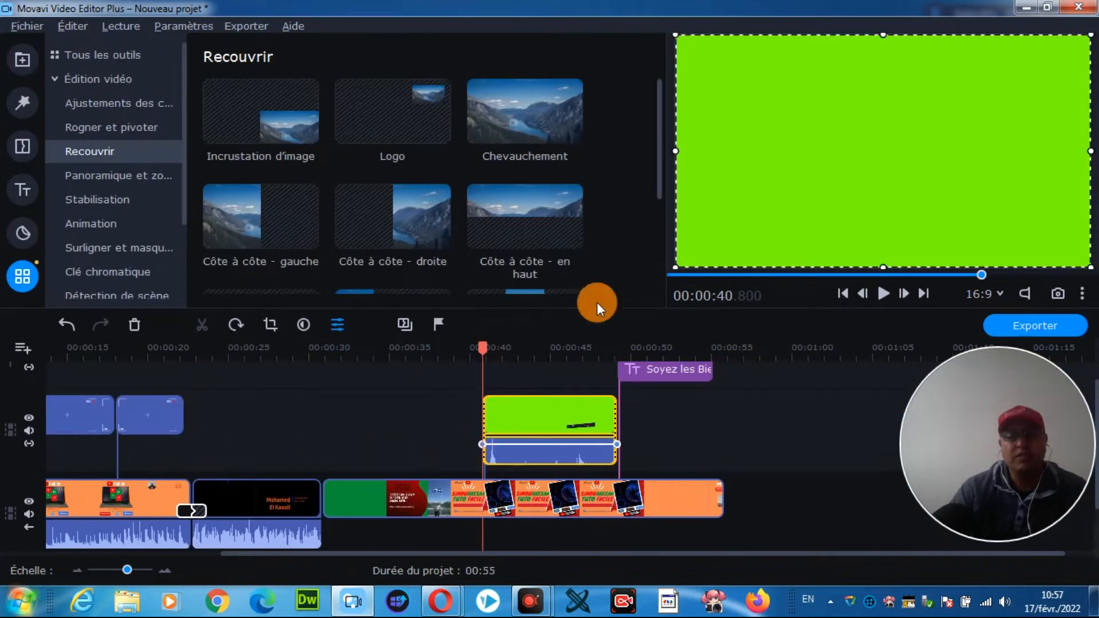
Step: Use Chroma Key on the green-screen overlay clip and sample its bright green background at about 43 seconds as the transparent colour
left_click(122, 273)
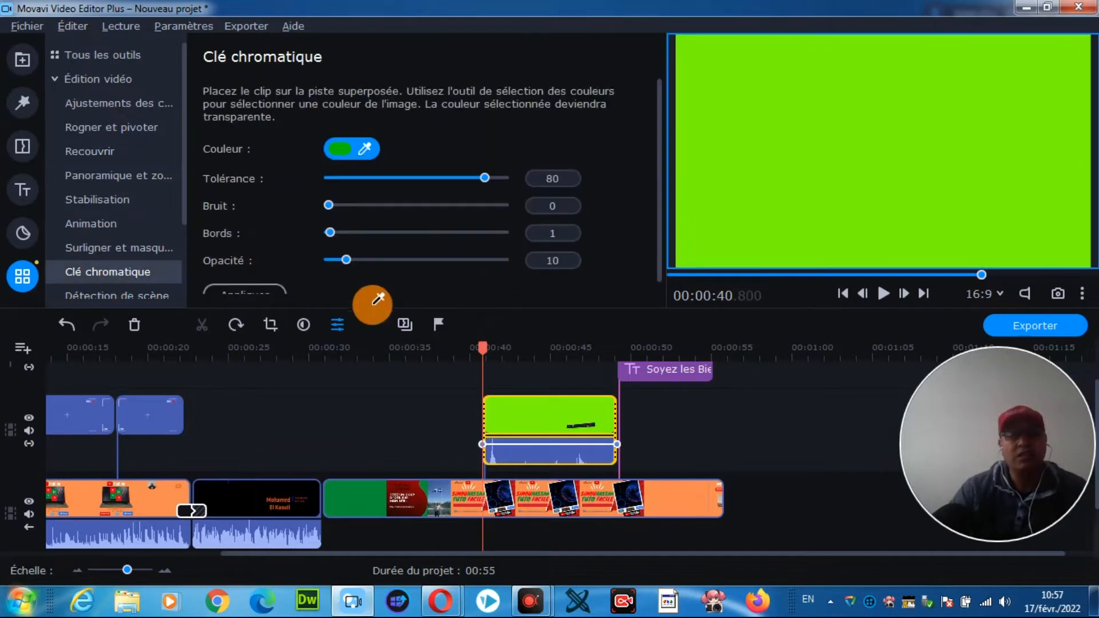
left_click_drag(483, 347, 519, 356)
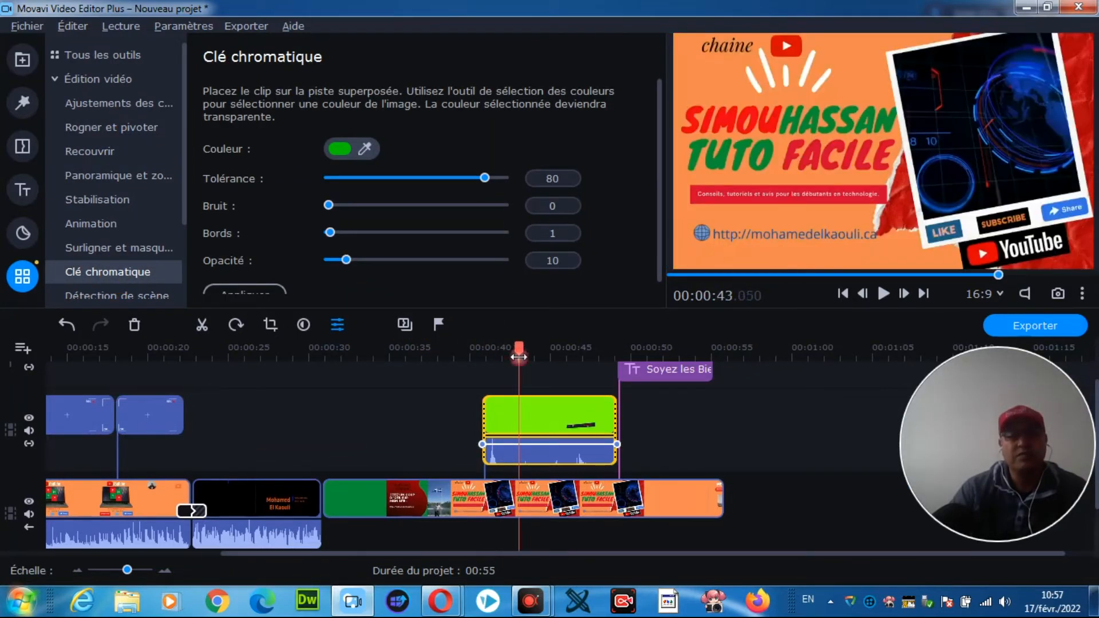
left_click(489, 167)
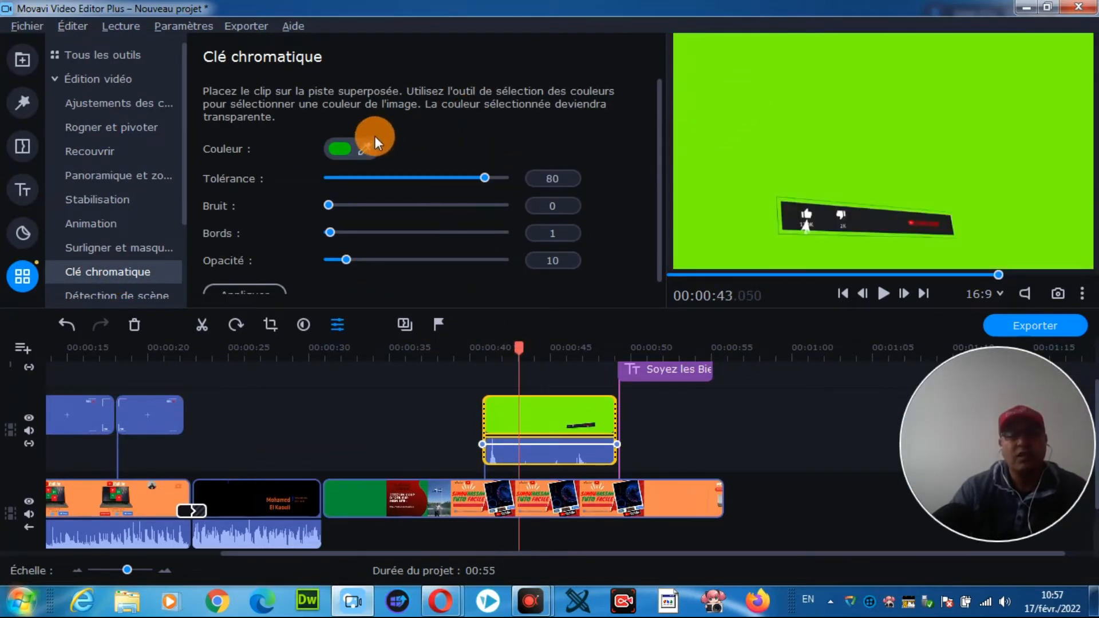
left_click(366, 148)
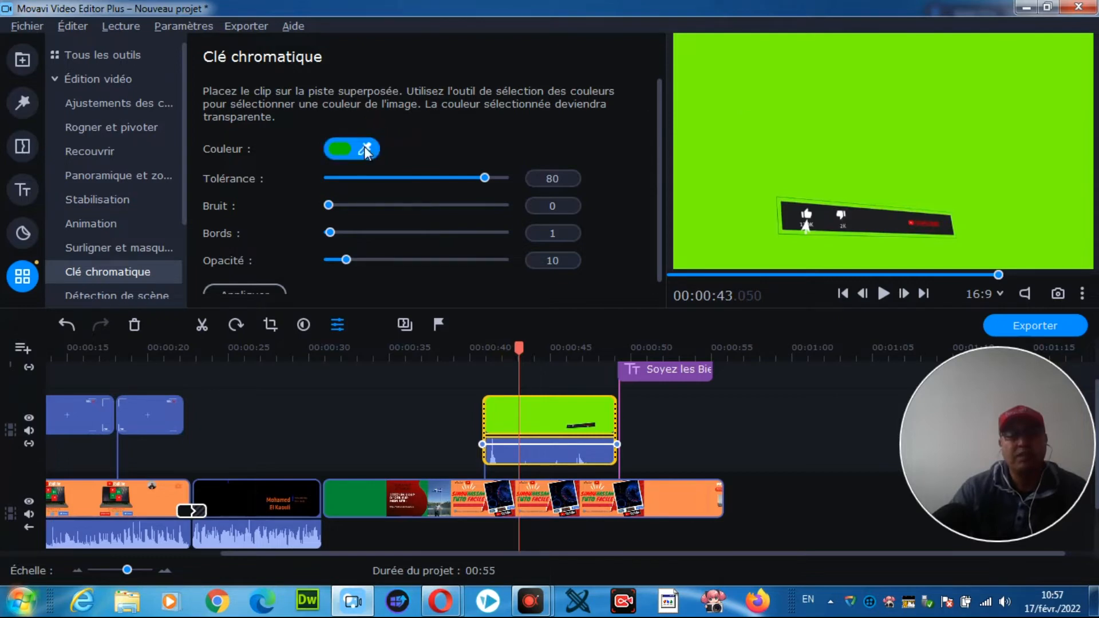
left_click(809, 120)
left_click(829, 112)
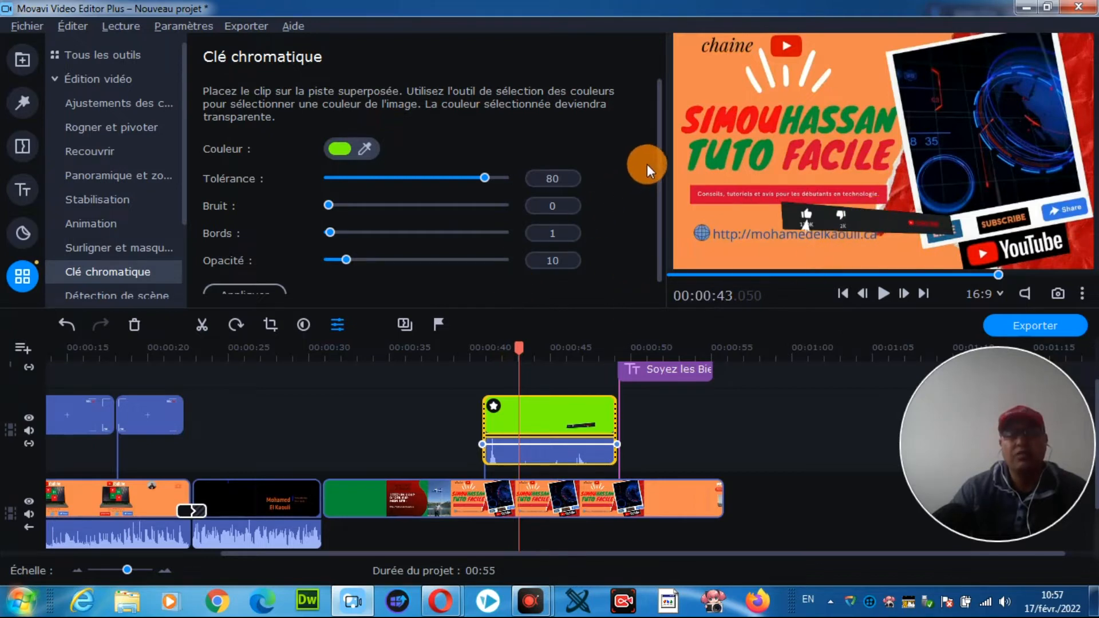
Step: Play the keyed overlay from just before its start and apply the Chroma Key settings
scroll(658, 174, "down", 1)
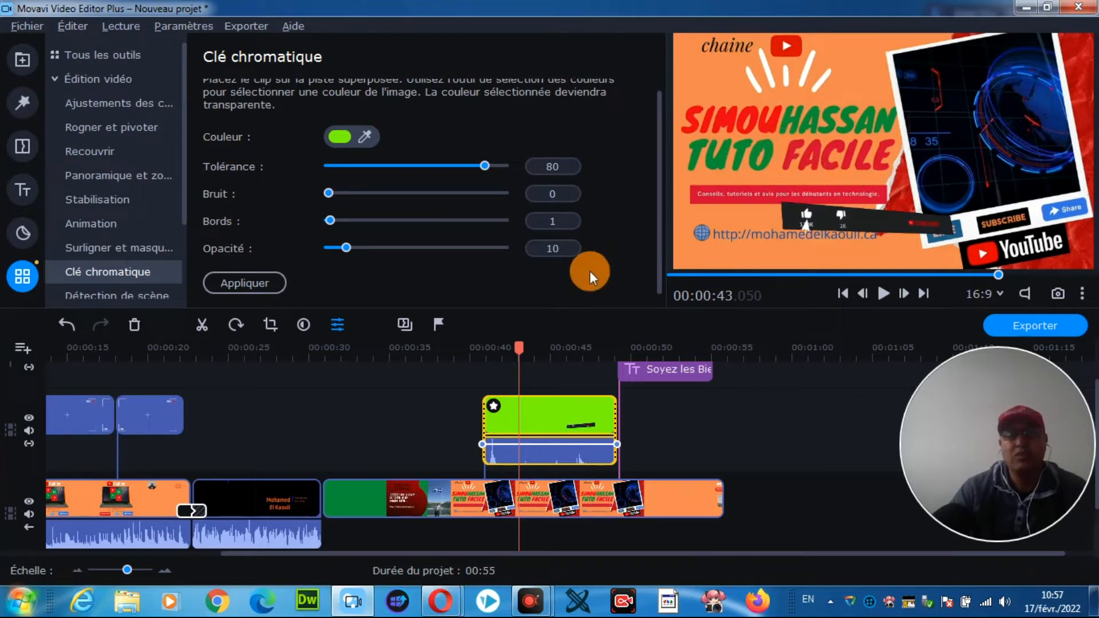
left_click_drag(524, 344, 463, 345)
left_click(893, 295)
left_click(885, 293)
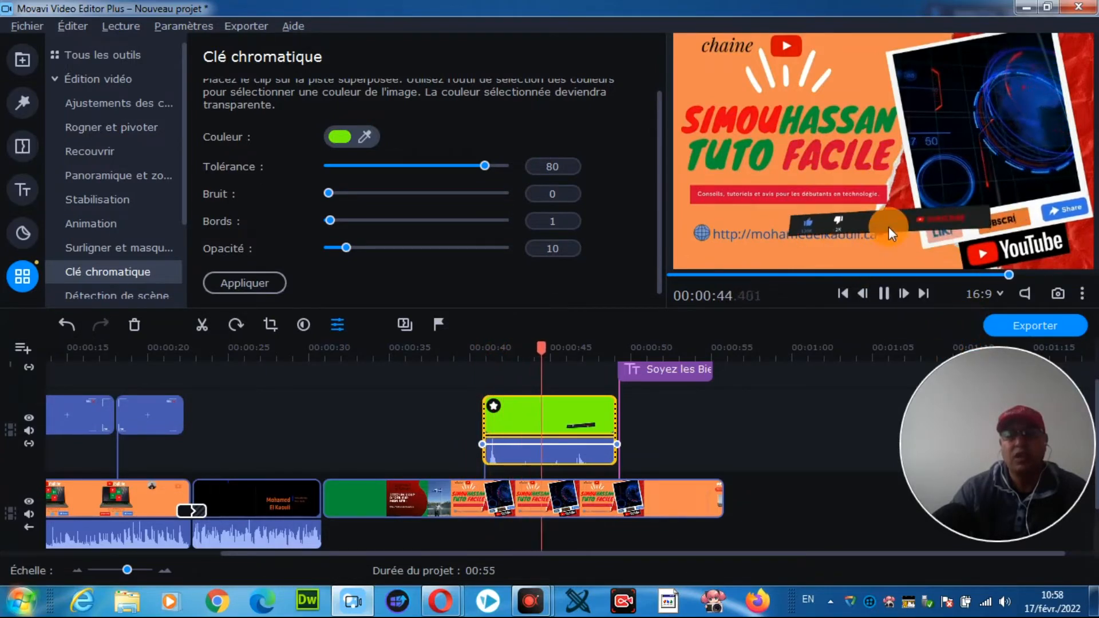
left_click(255, 283)
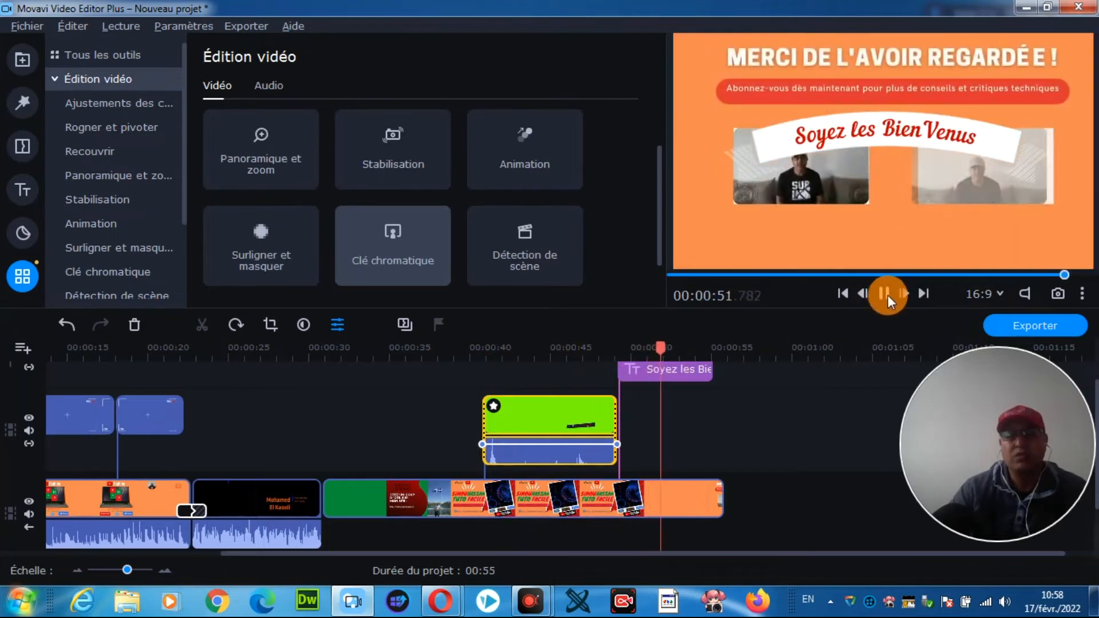
left_click(885, 294)
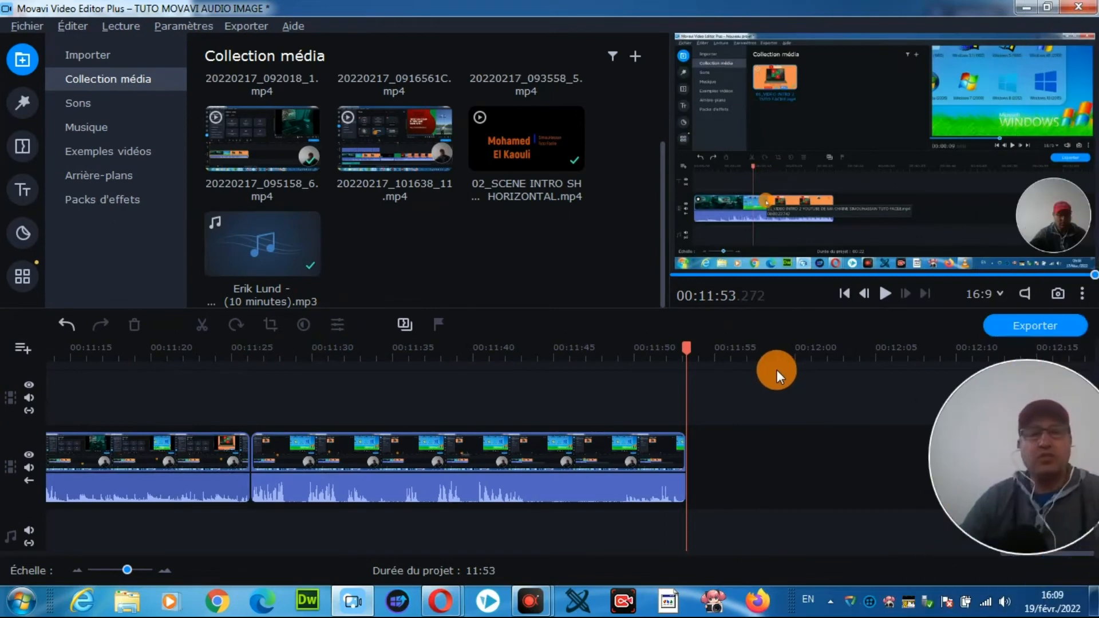
Step: Import logo.jpg from the Images library into the media collection
left_click(95, 52)
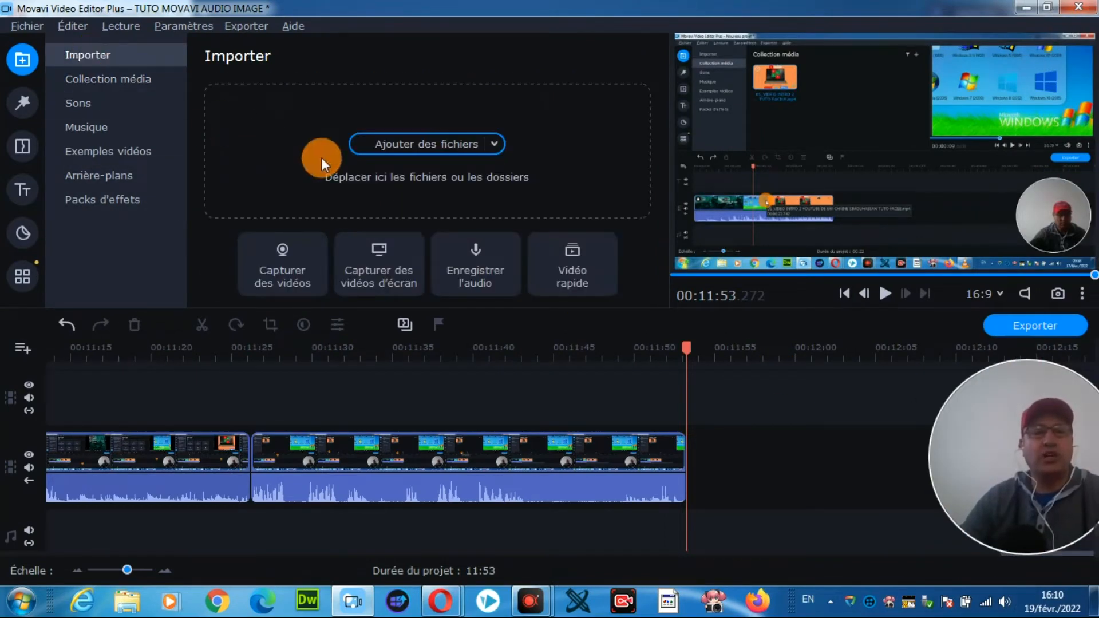
left_click(428, 143)
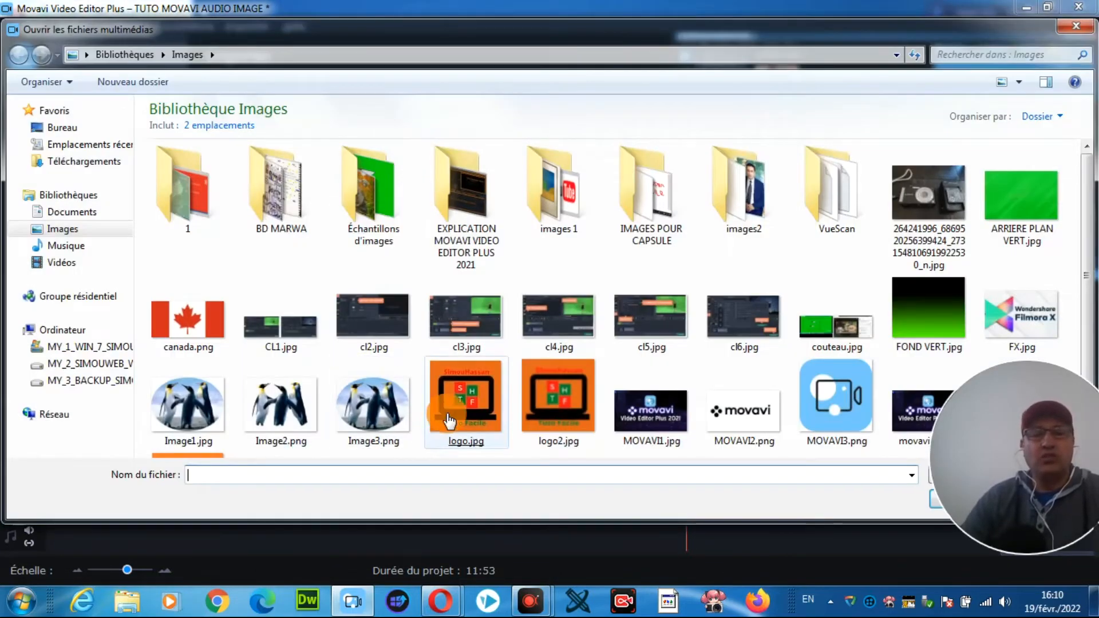
double_click(463, 401)
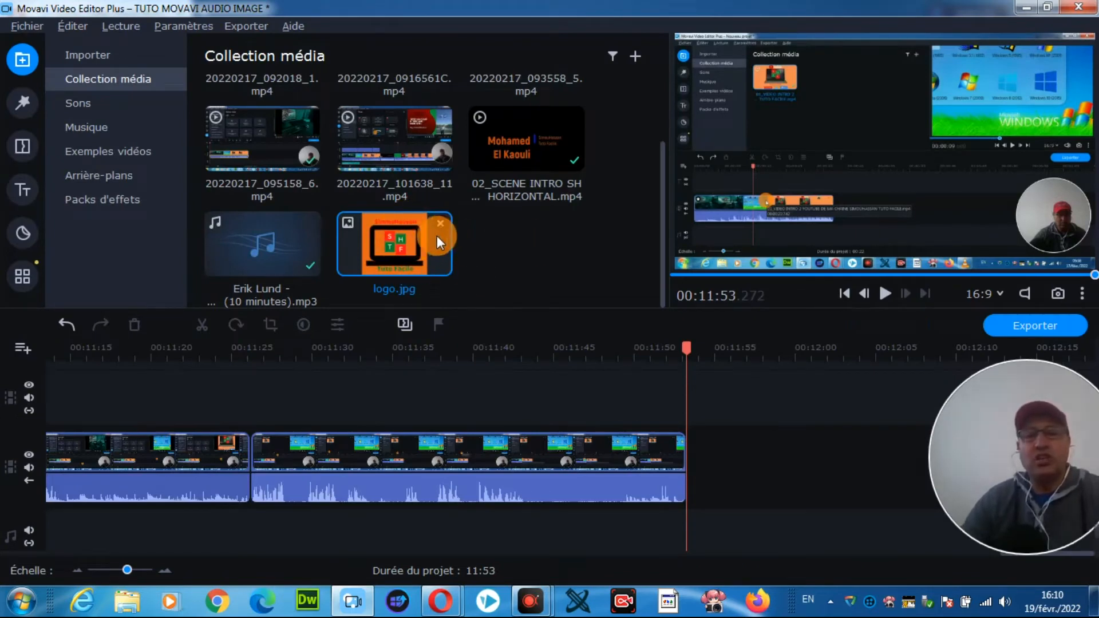
Step: Preview the imported logo.jpg image in the player and stop playback before the end
left_click(405, 242)
left_click(885, 293)
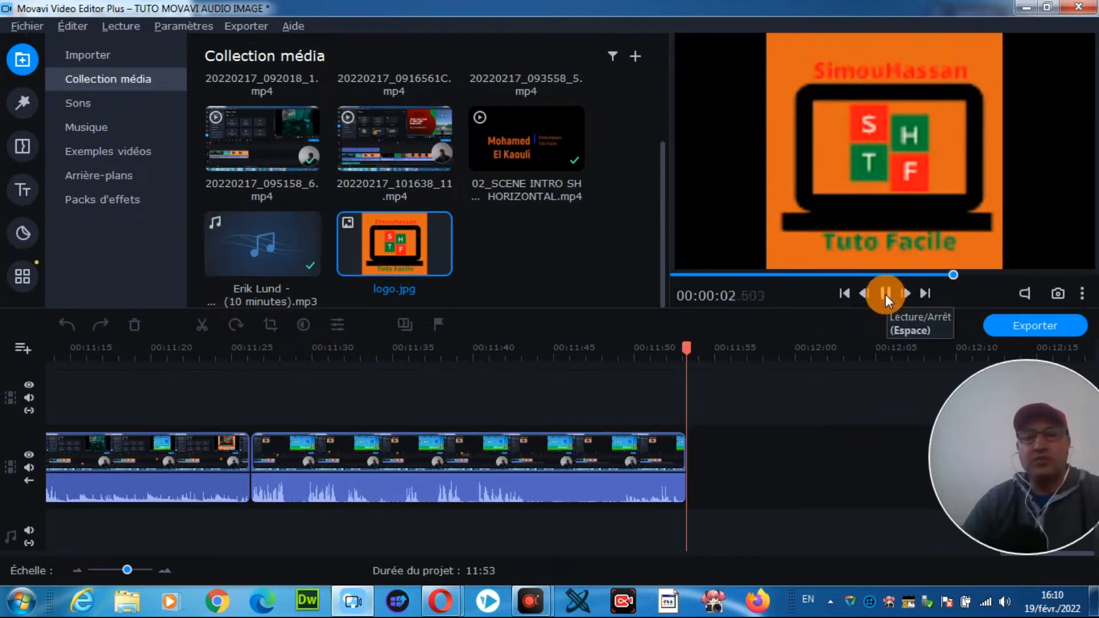
left_click(885, 294)
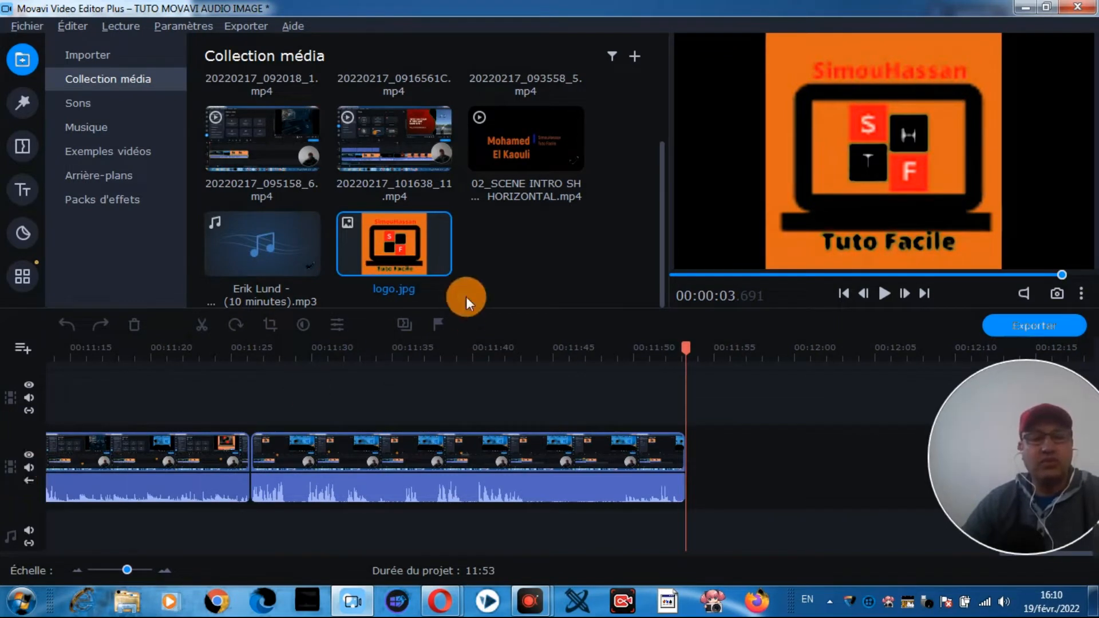
Step: Add logo.jpg right after the last clip on the main video track and play it to check the result
left_click_drag(408, 244, 692, 449)
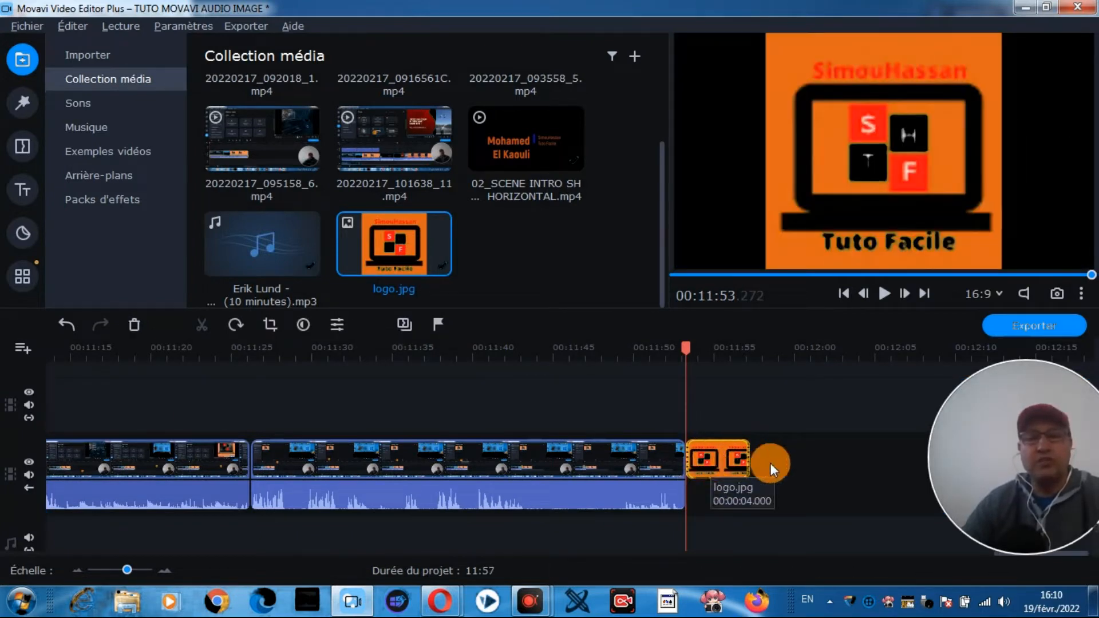
left_click(885, 294)
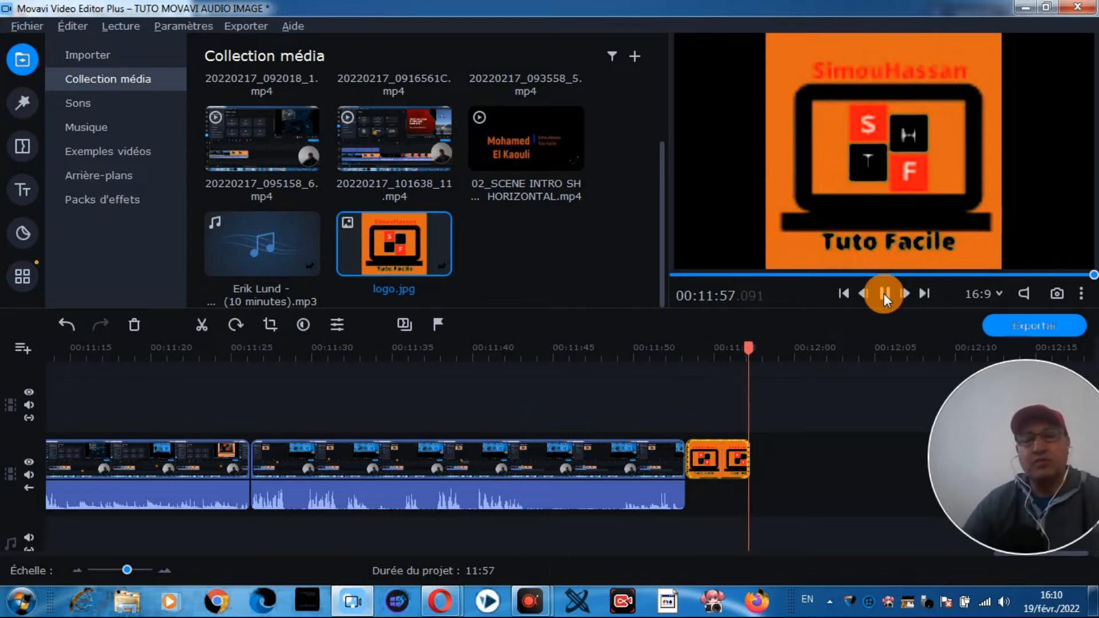
left_click(884, 294)
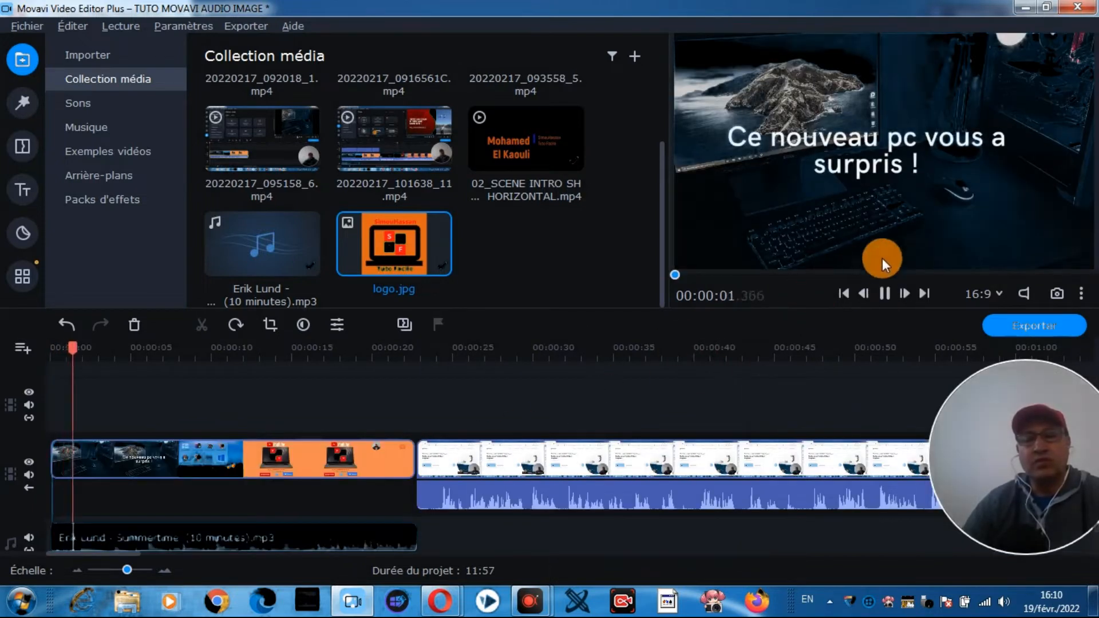
left_click(885, 294)
Step: View the file information of the logo.jpg clip at the end of the timeline and close it
left_click_drag(112, 558, 1067, 548)
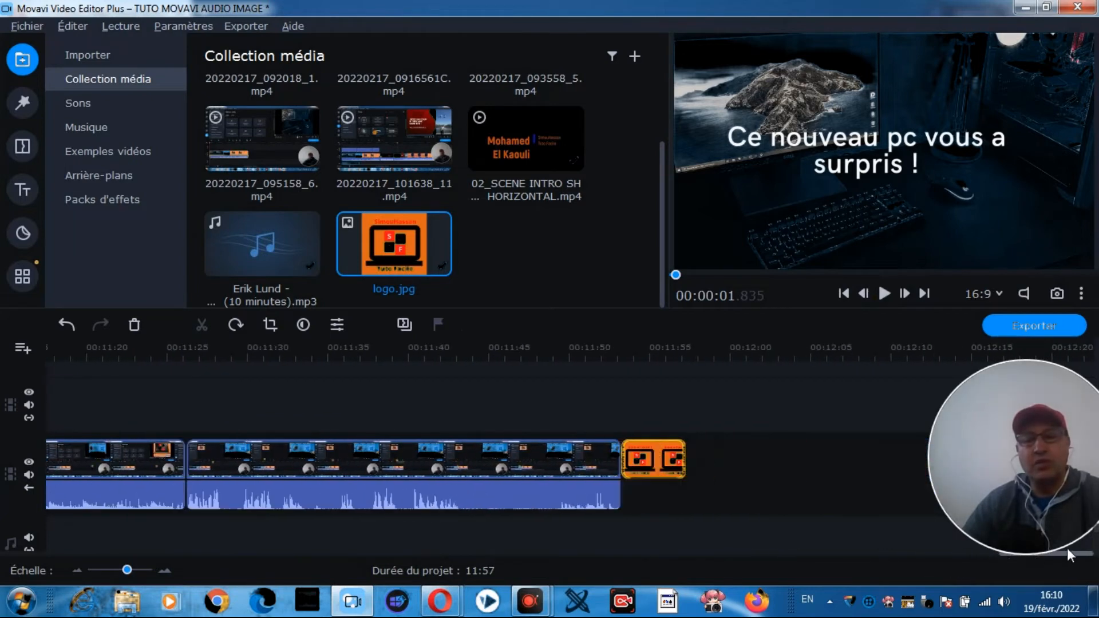
left_click(652, 453)
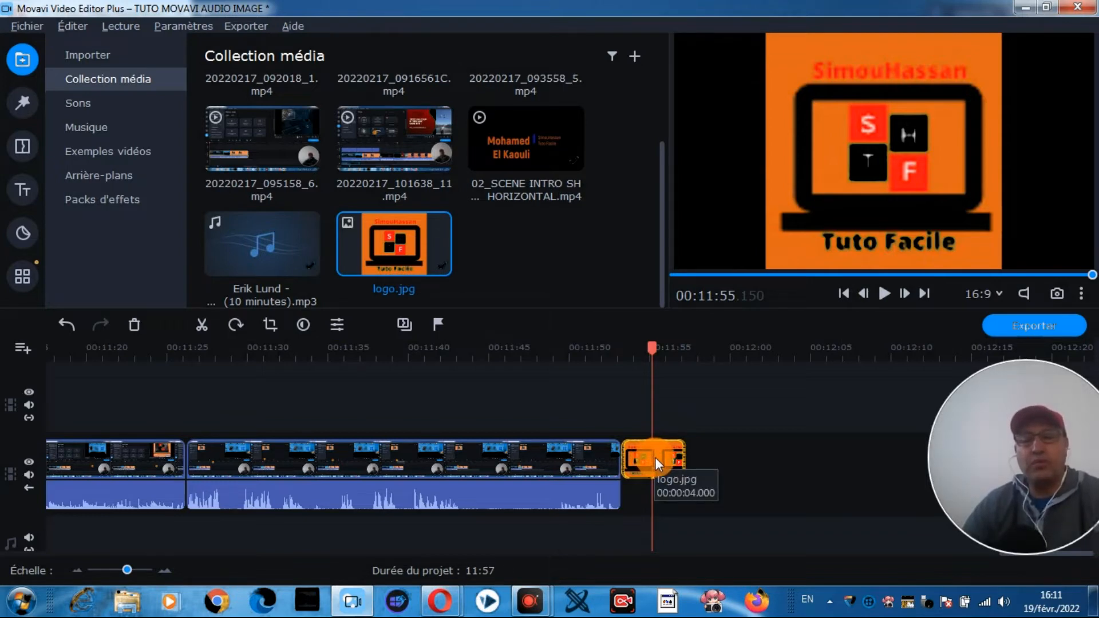
right_click(655, 458)
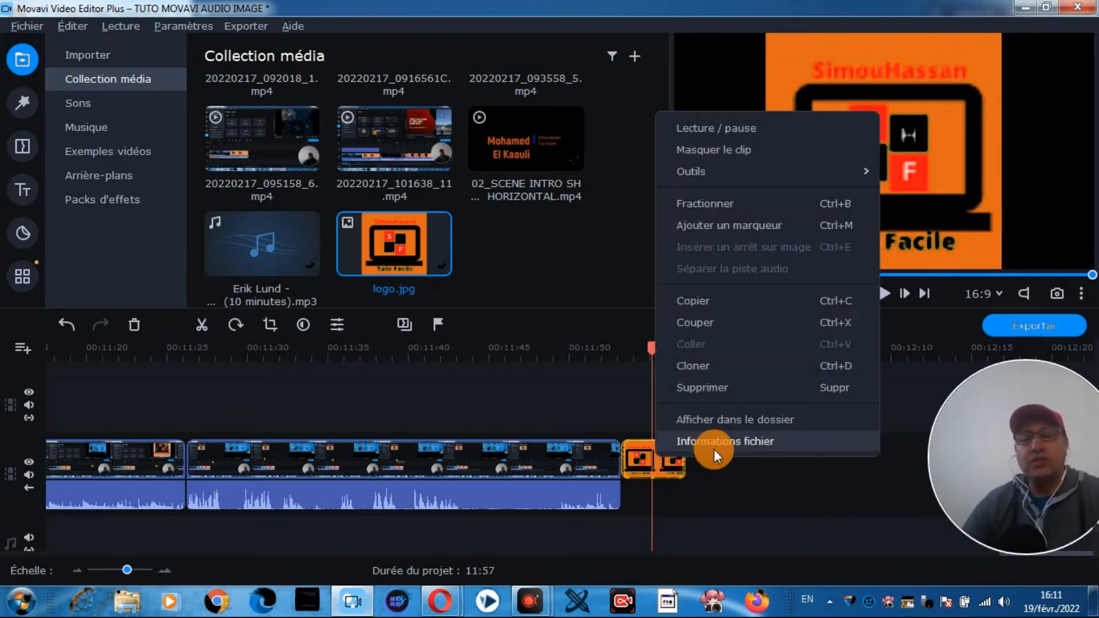
left_click(760, 442)
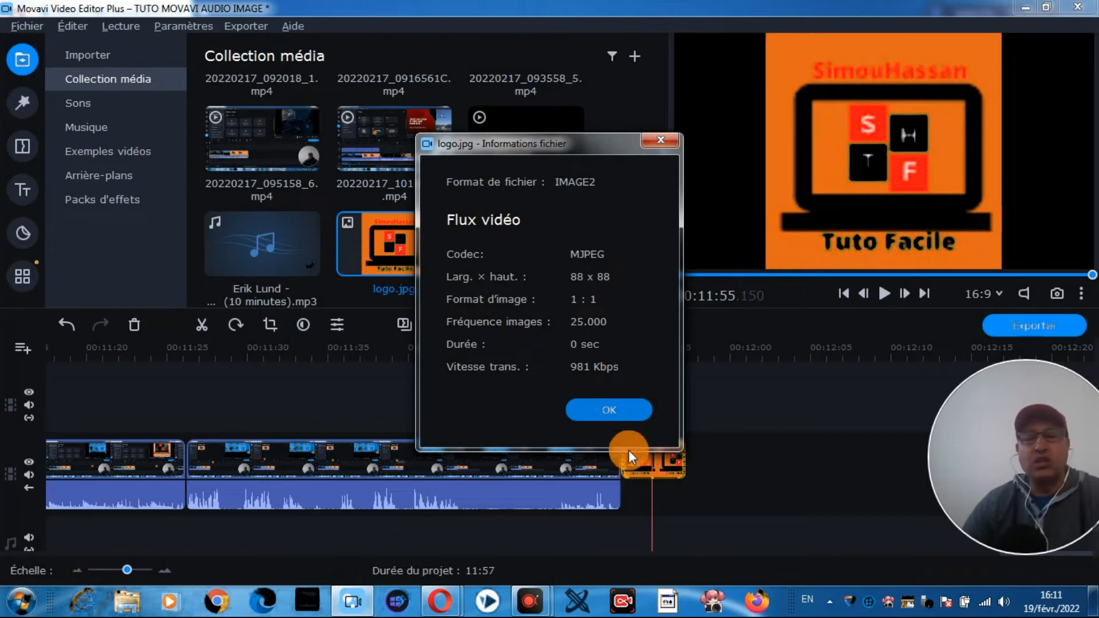
left_click(613, 408)
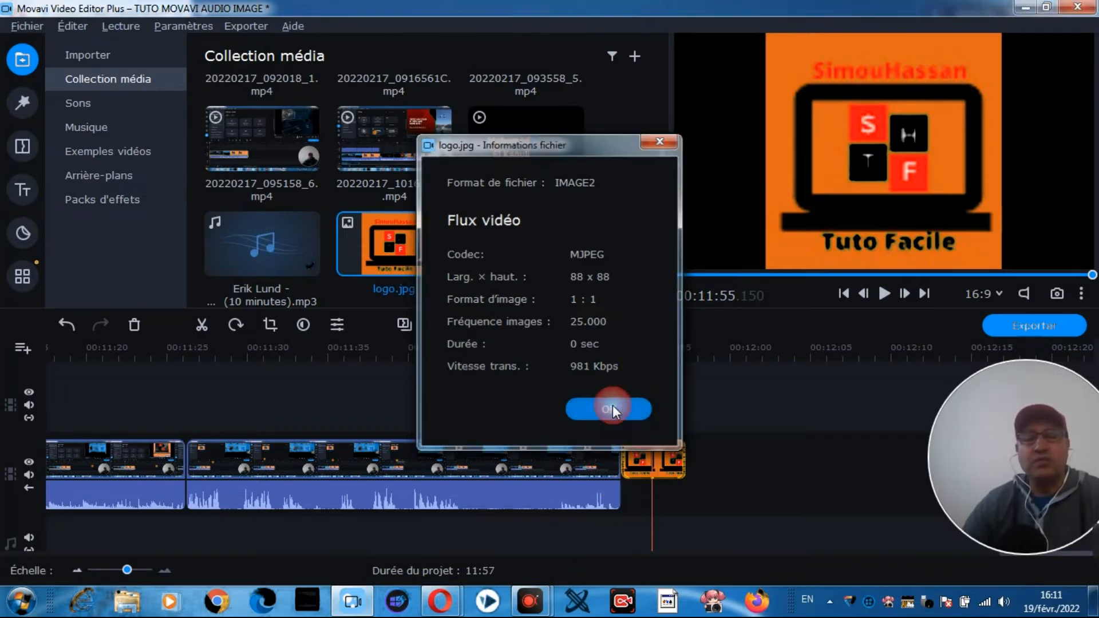
Step: Copy the logo.jpg clip and paste the copy at the playhead, at about 11:55
right_click(665, 453)
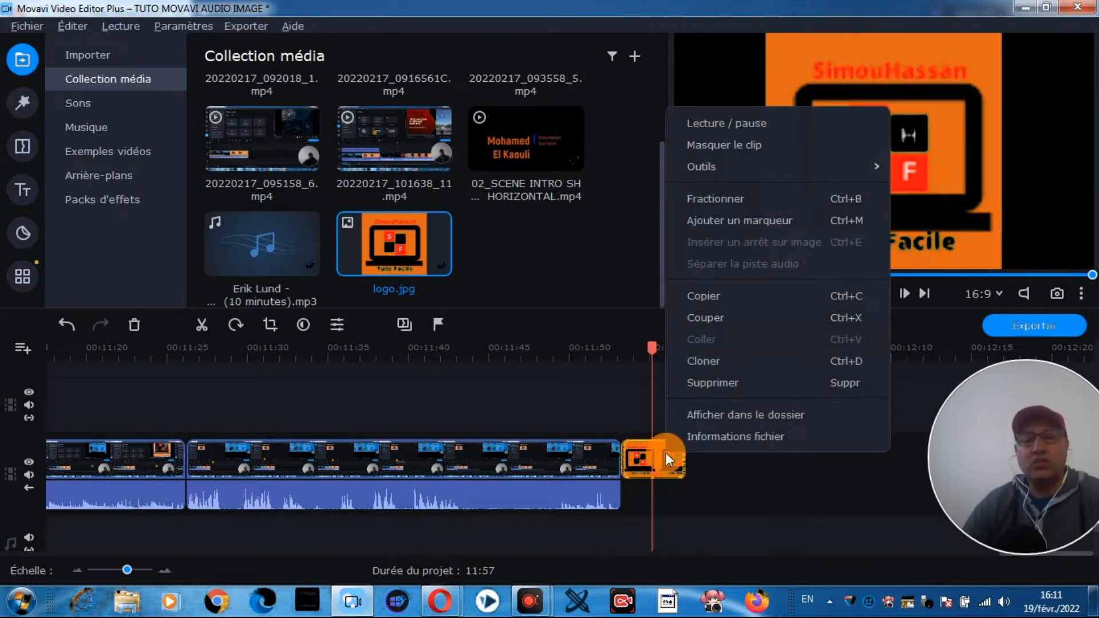
left_click(716, 293)
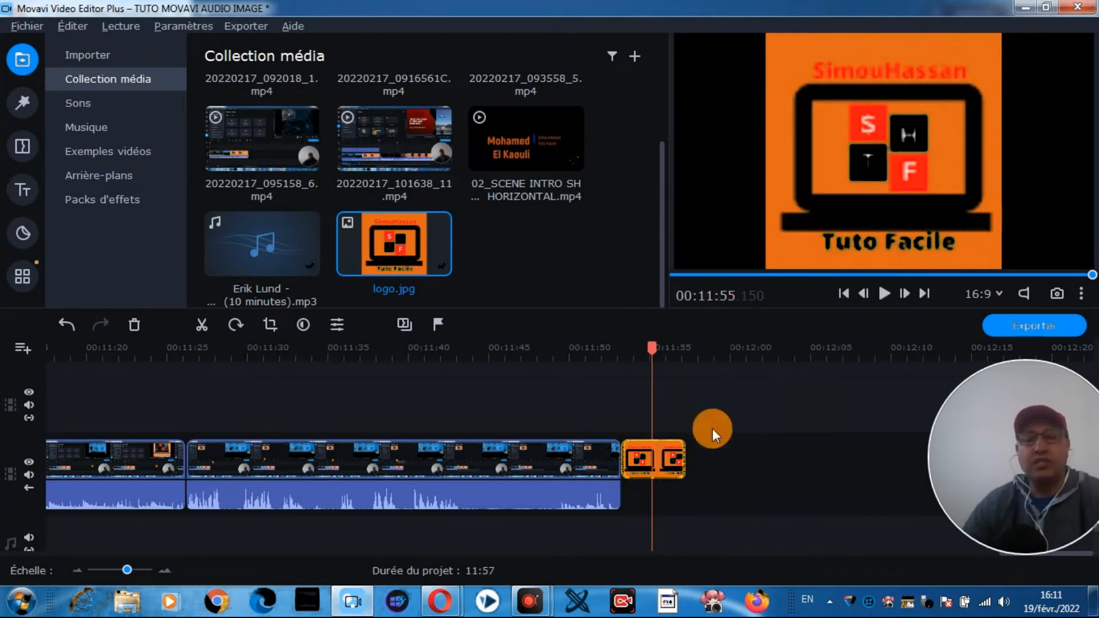
right_click(698, 456)
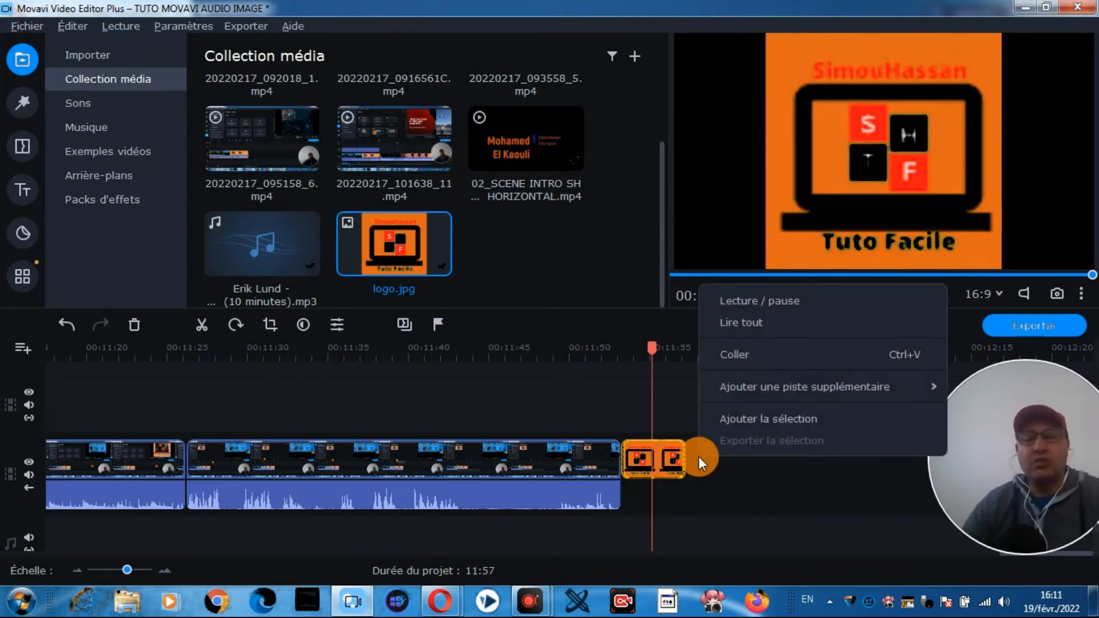
left_click(738, 353)
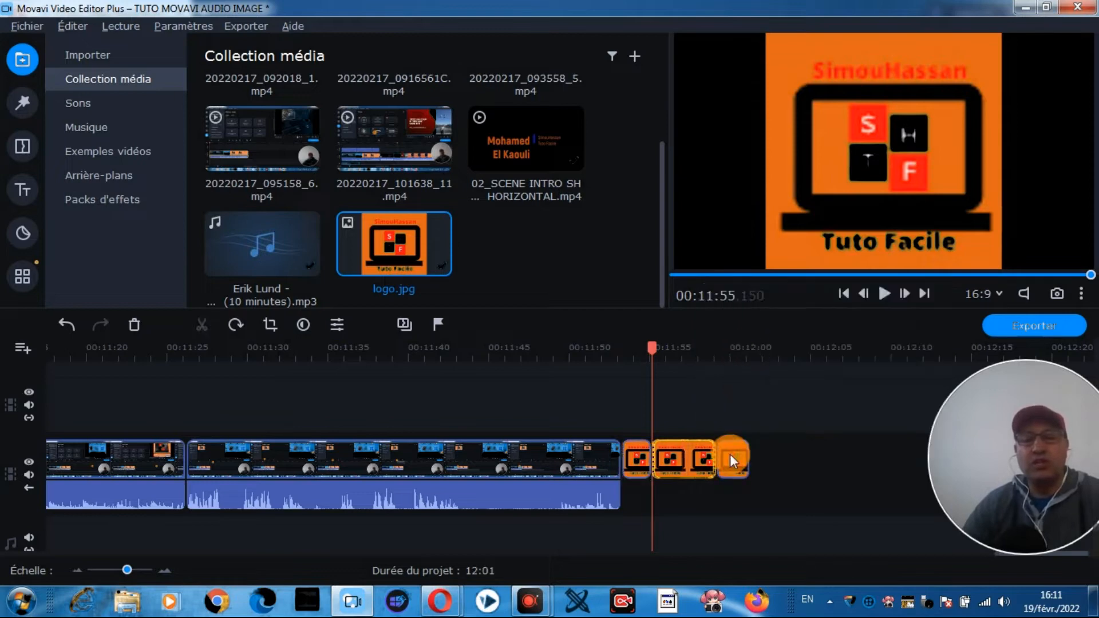
Step: Play the timeline from the start of the first logo image through to the end of the project
left_click_drag(645, 349, 622, 351)
left_click(884, 293)
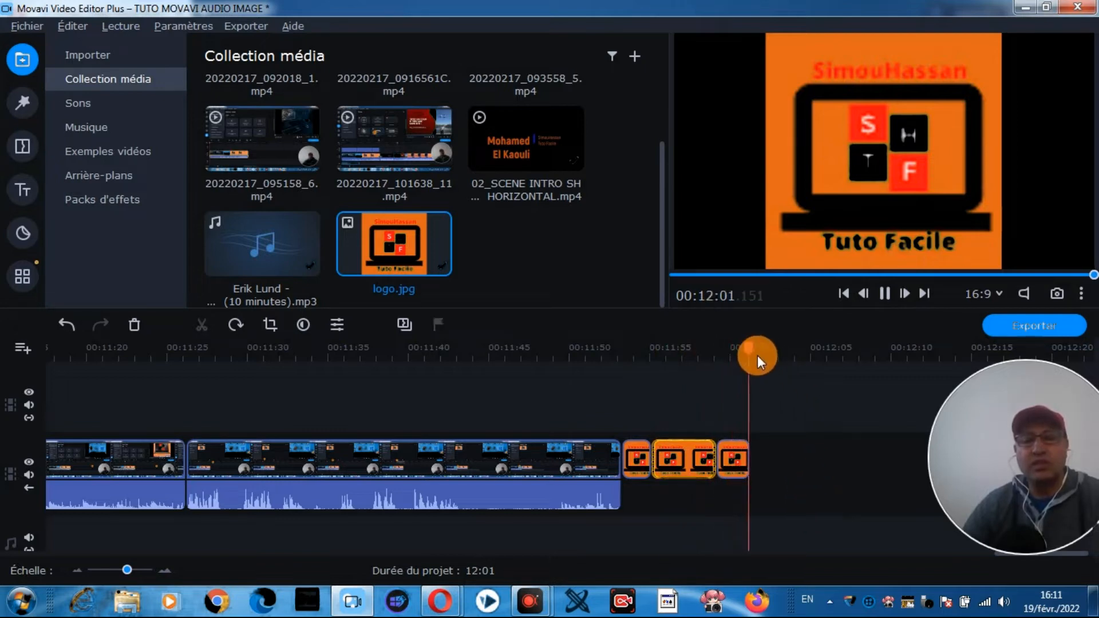
left_click(781, 514)
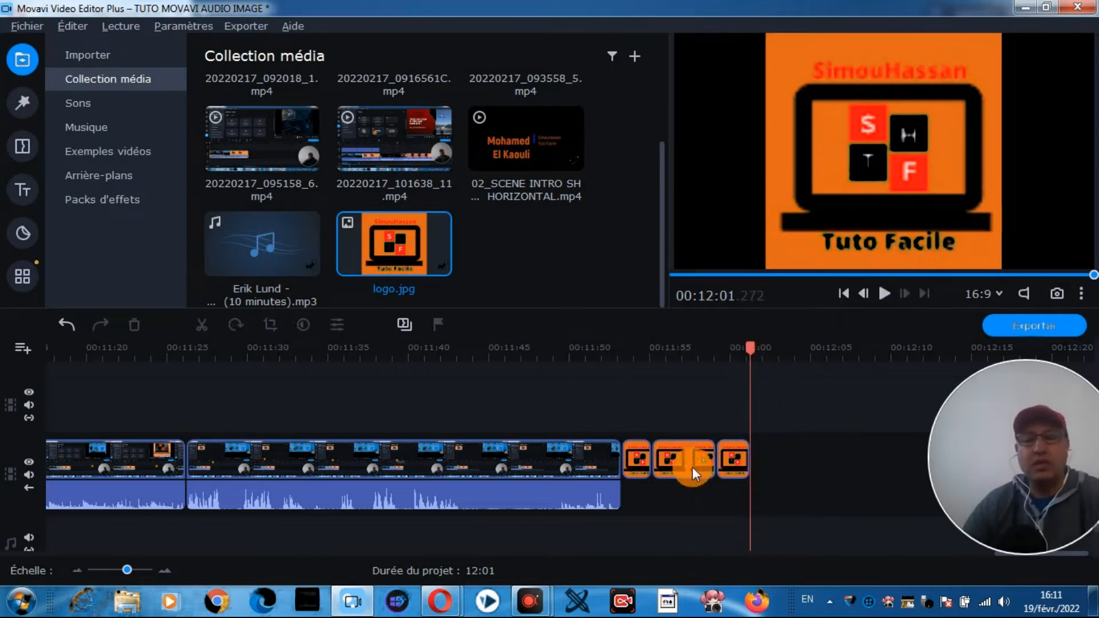
Step: Undo the pasting of the logo copy
left_click(61, 323)
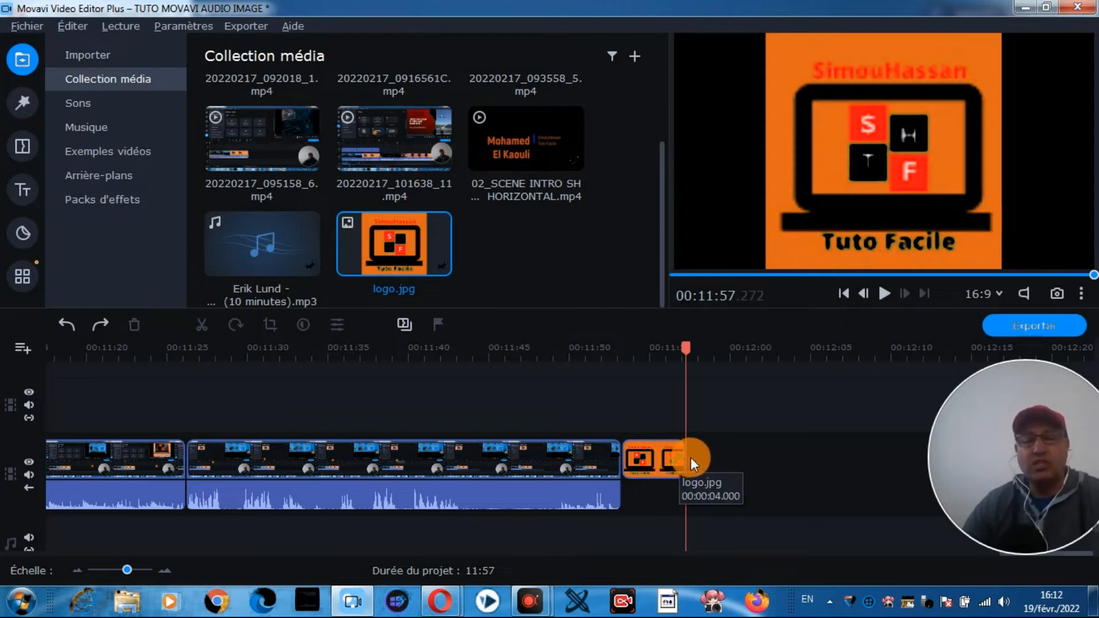
left_click_drag(1001, 440, 985, 166)
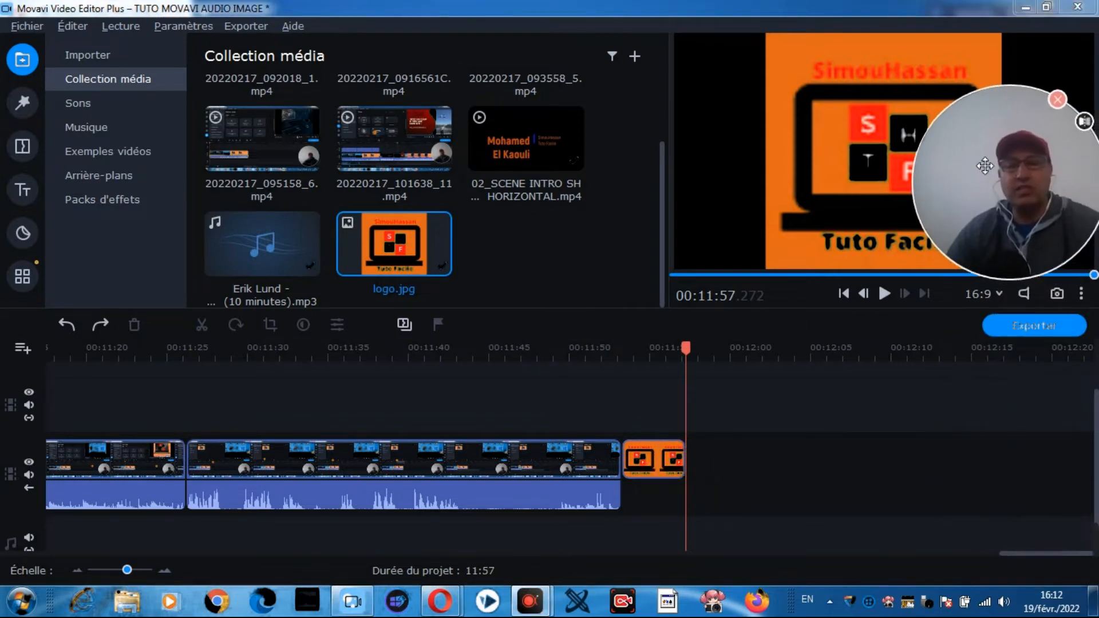
Step: Extend the end of the logo.jpg clip on the video track to about 12:11 and view its file information
left_click(682, 457)
left_click_drag(690, 457, 918, 471)
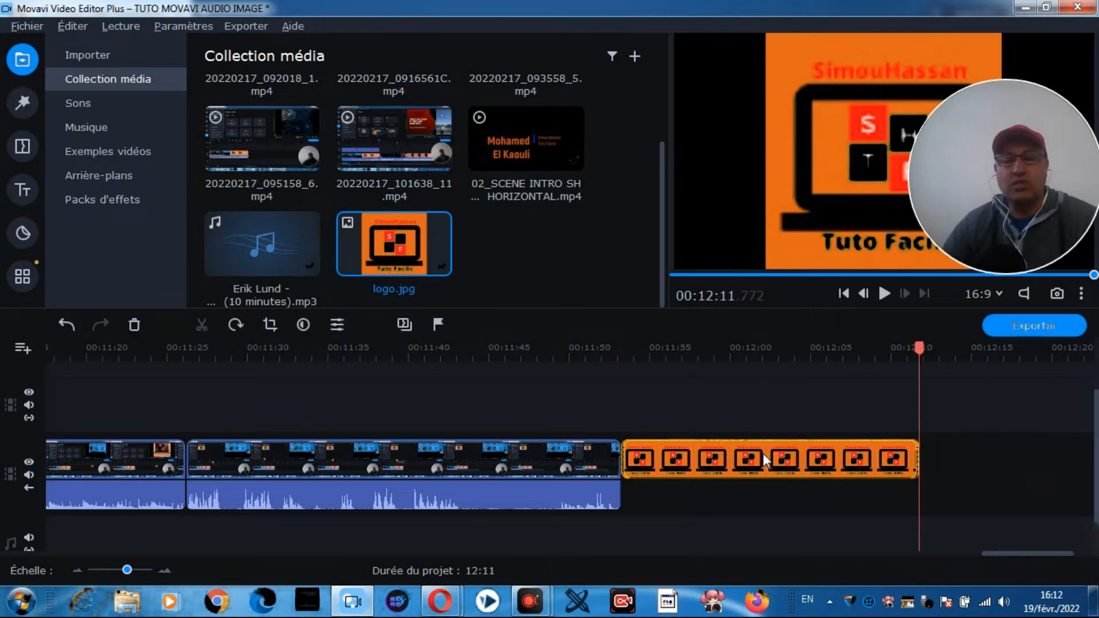
right_click(764, 453)
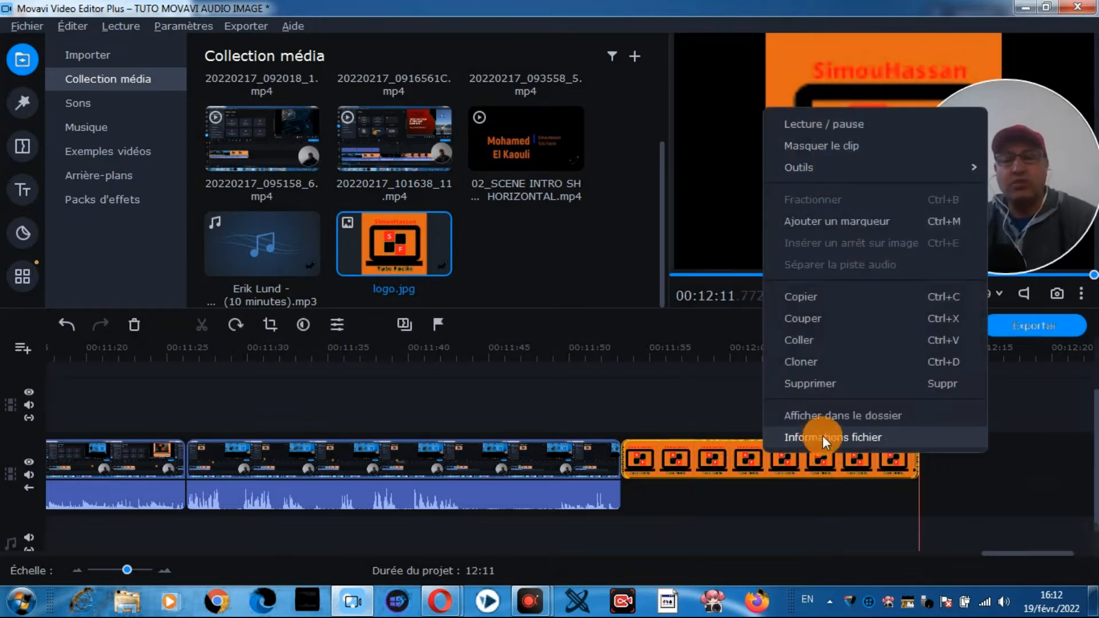
left_click(844, 438)
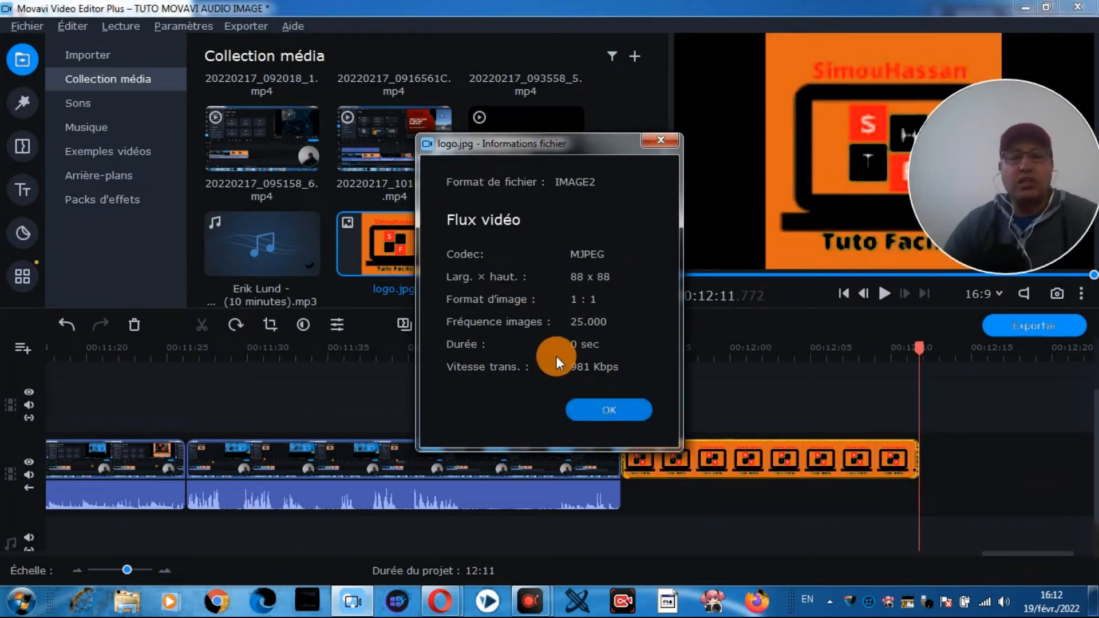
left_click(662, 143)
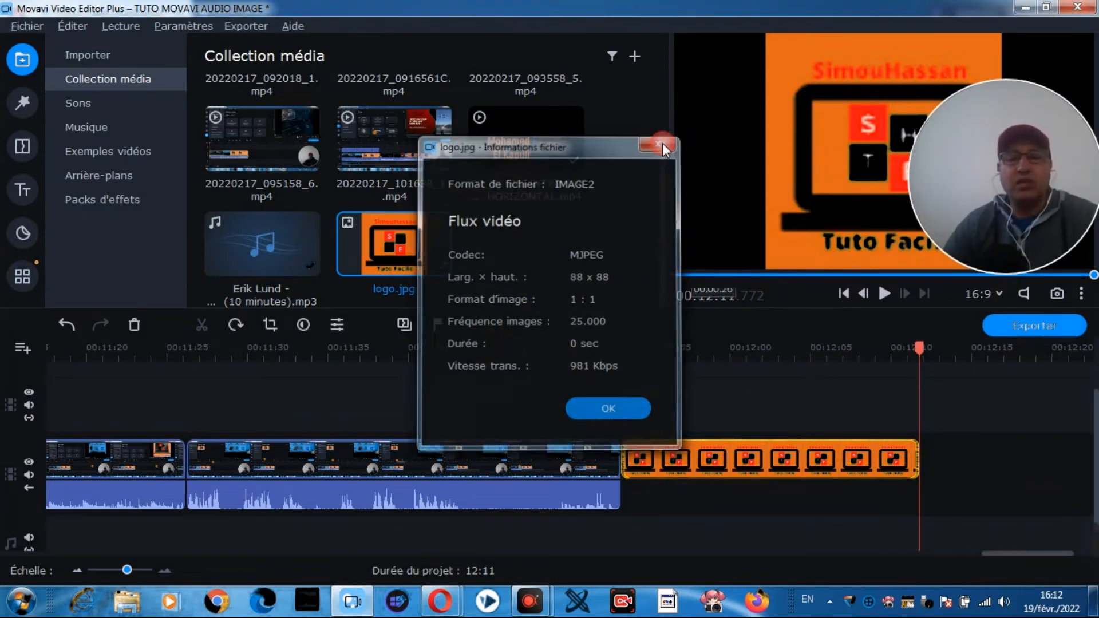
Step: Play the extended logo.jpg clip from its start for a few seconds, and return the playhead to the clip's start
left_click_drag(920, 339, 621, 381)
left_click(882, 295)
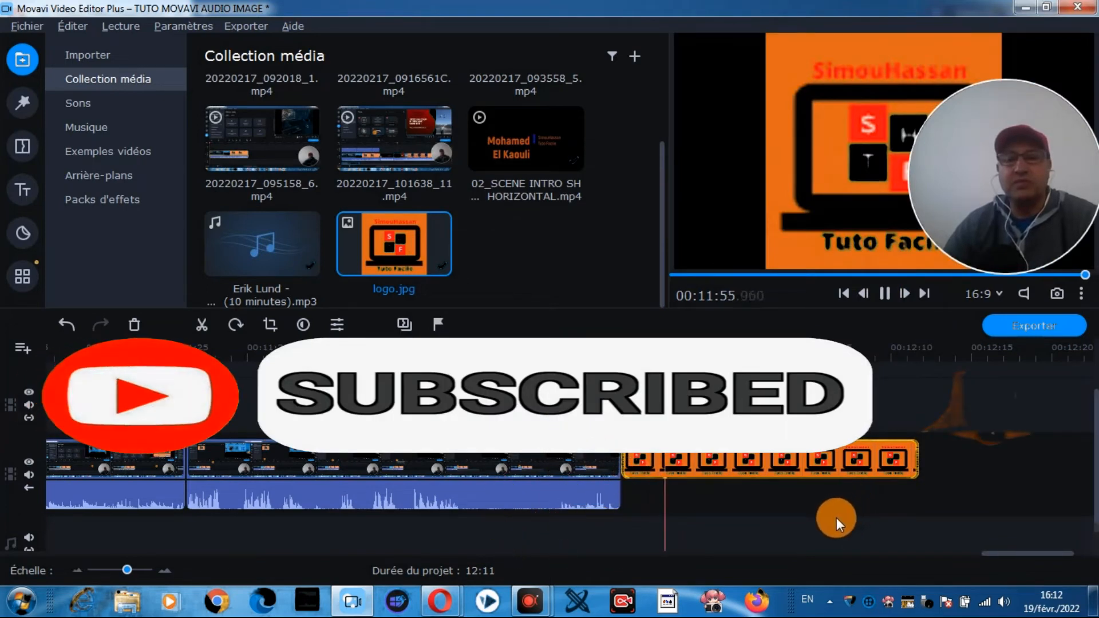
left_click(885, 294)
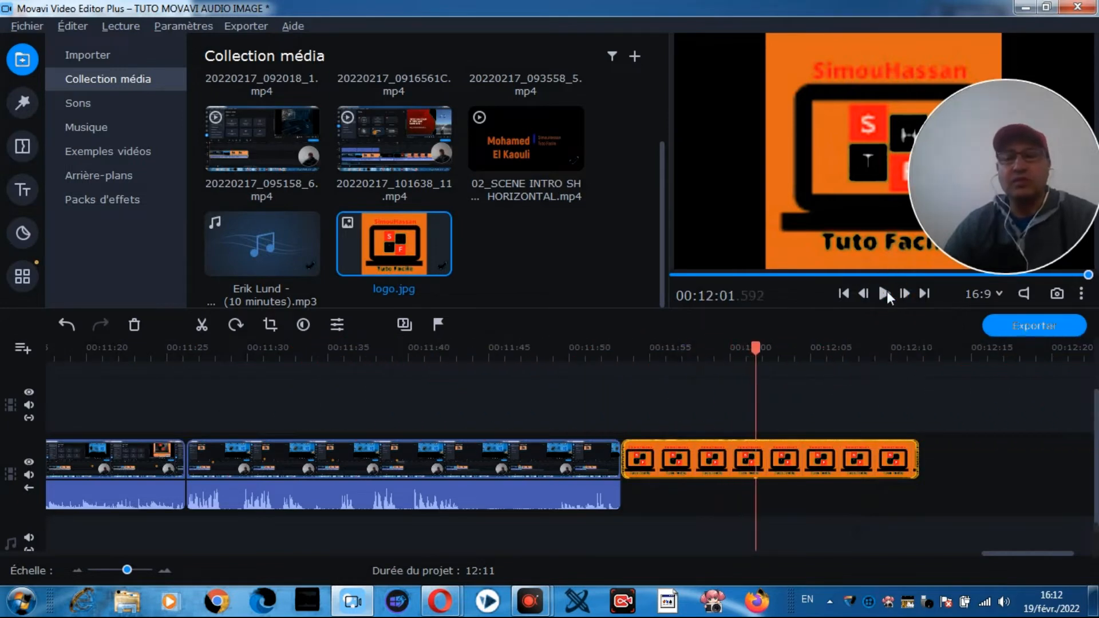
left_click_drag(750, 345, 618, 348)
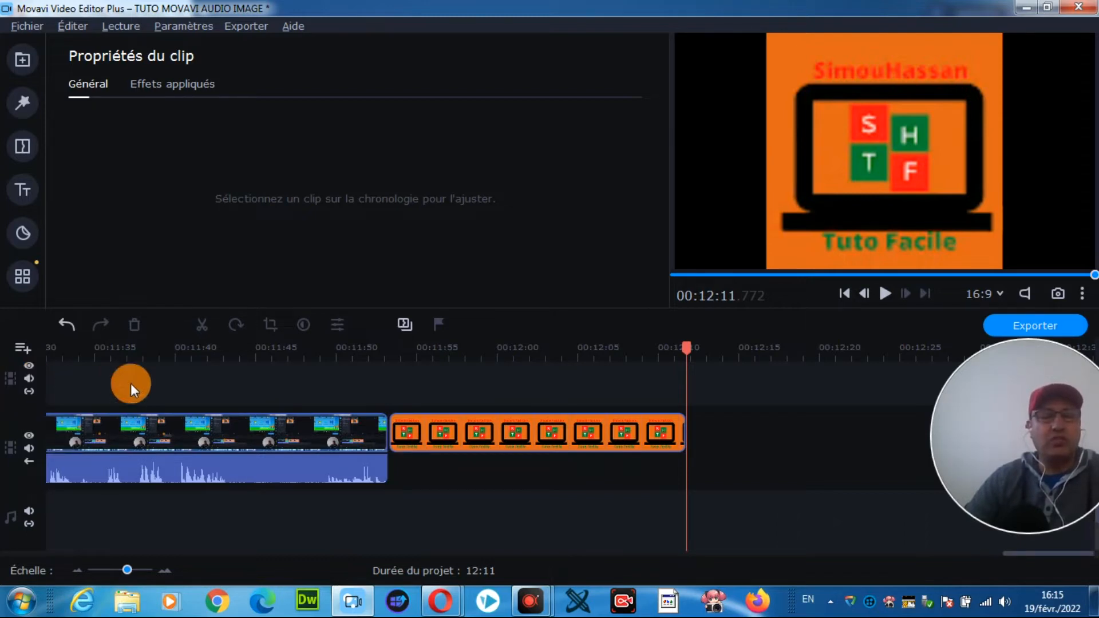
Step: Append the 02_SCENE INTRO clip after the logo image at 12:11 and place logo.jpg above its start on the overlay track
left_click(23, 59)
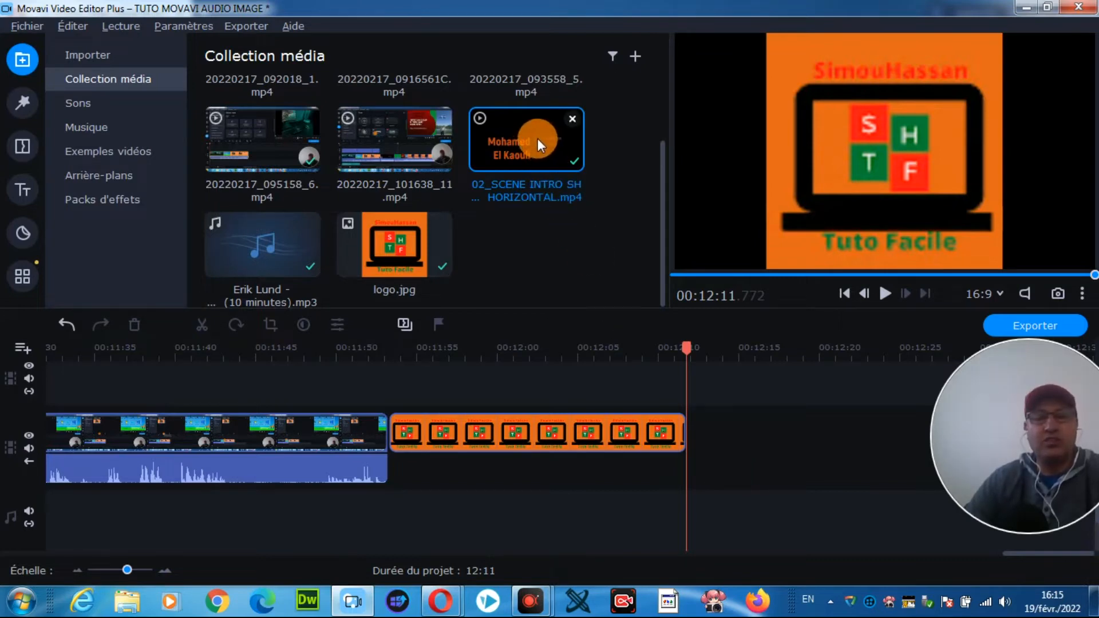
mouse_move(538, 139)
left_mouse_down()
mouse_move(727, 394)
mouse_move(713, 441)
mouse_move(703, 428)
left_mouse_up()
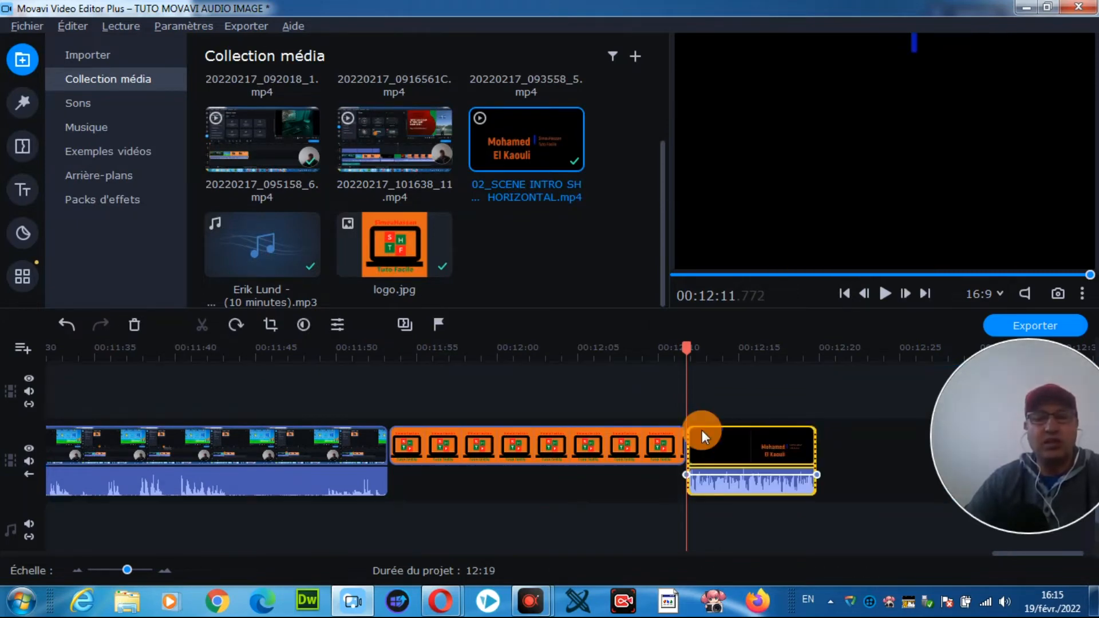
left_click(393, 238)
left_click_drag(393, 242, 687, 389)
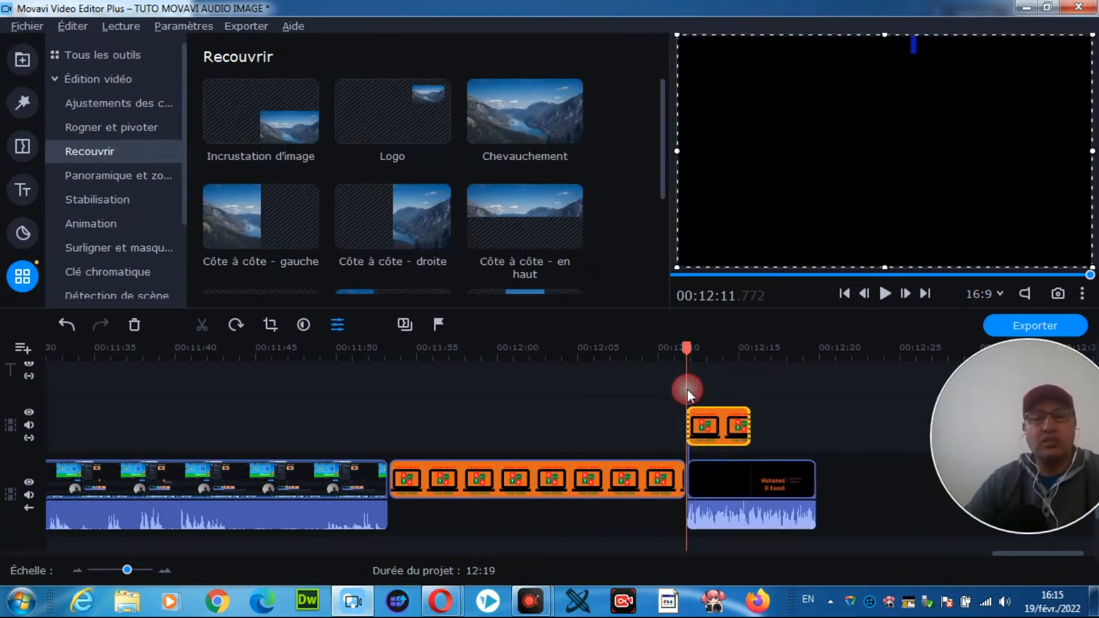
Step: Try the Incrustation d'image, Logo, Chevauchement and Côte à côte - en haut layouts on the overlaid logo.jpg clip
left_click(713, 434)
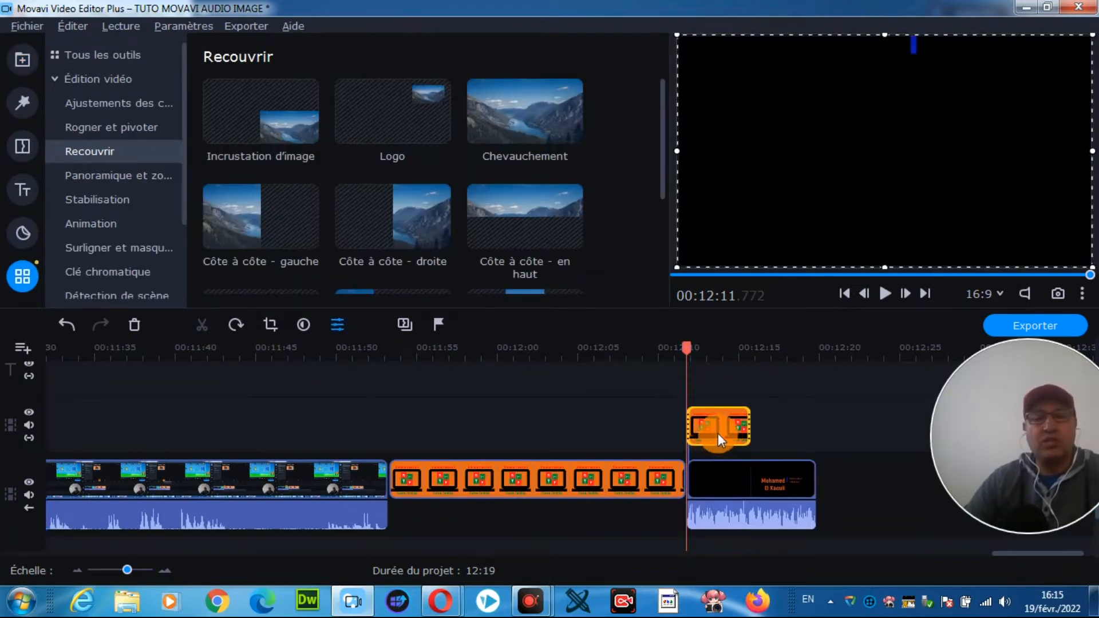
left_click(710, 426)
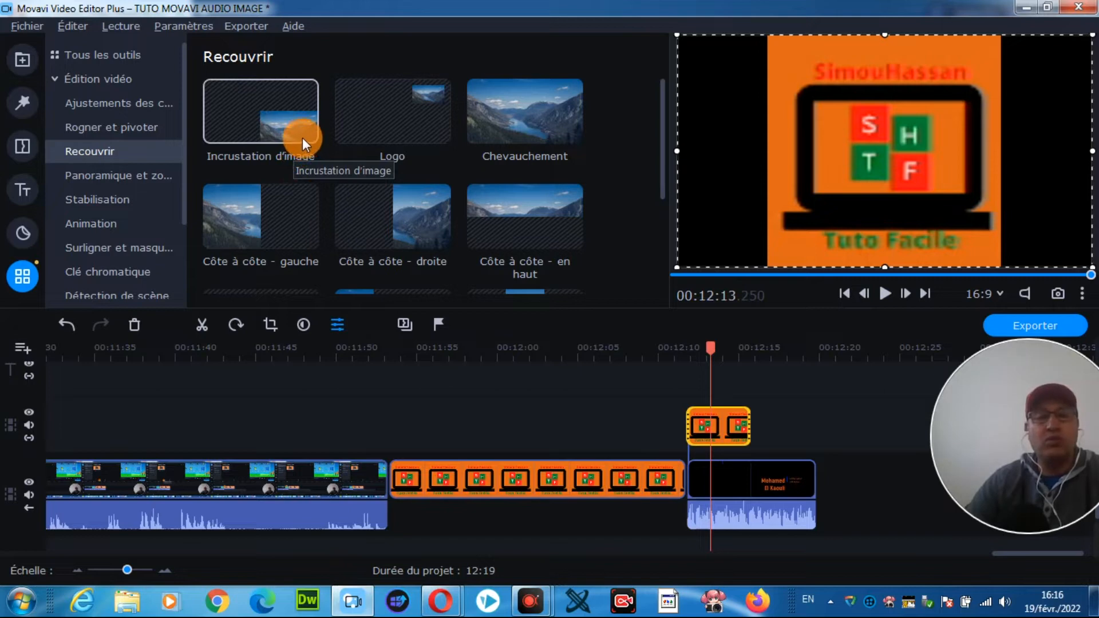
left_click(275, 125)
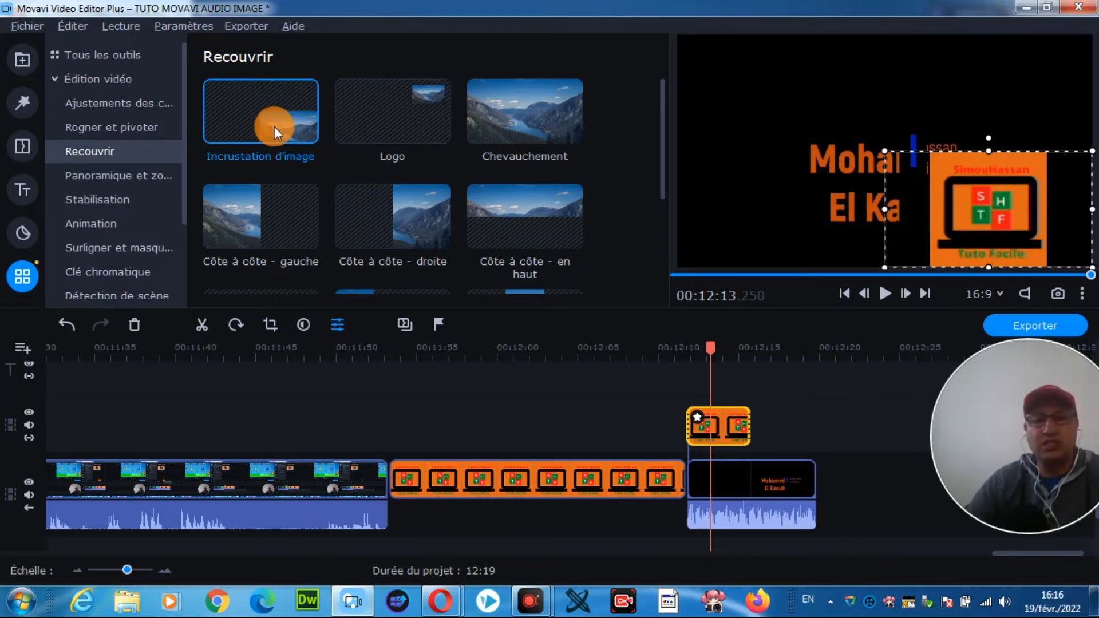
left_click(427, 99)
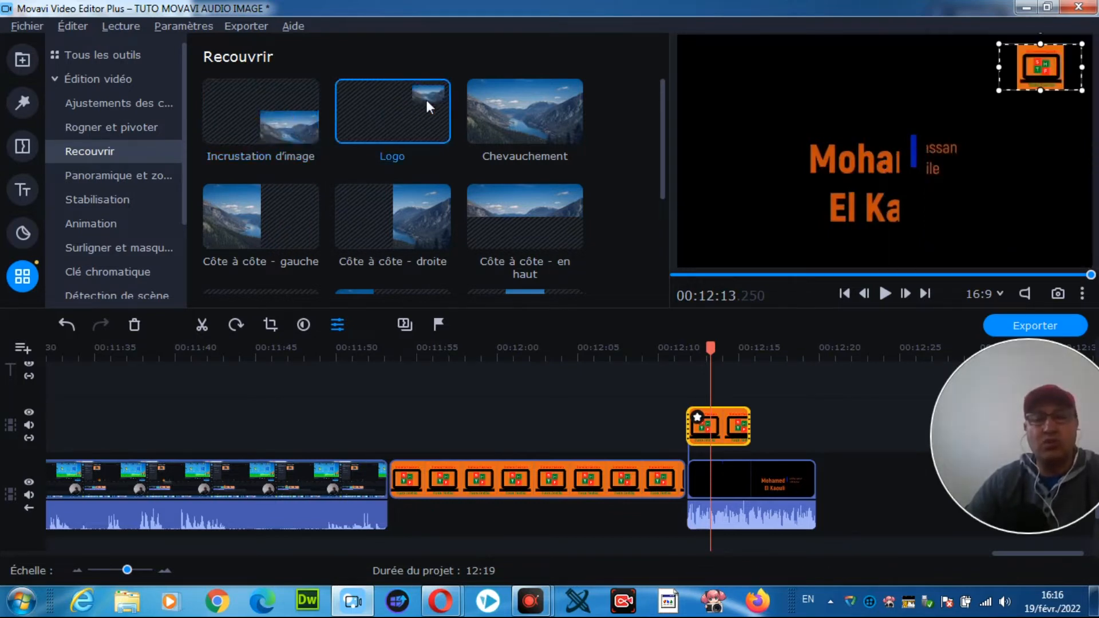
left_click(536, 115)
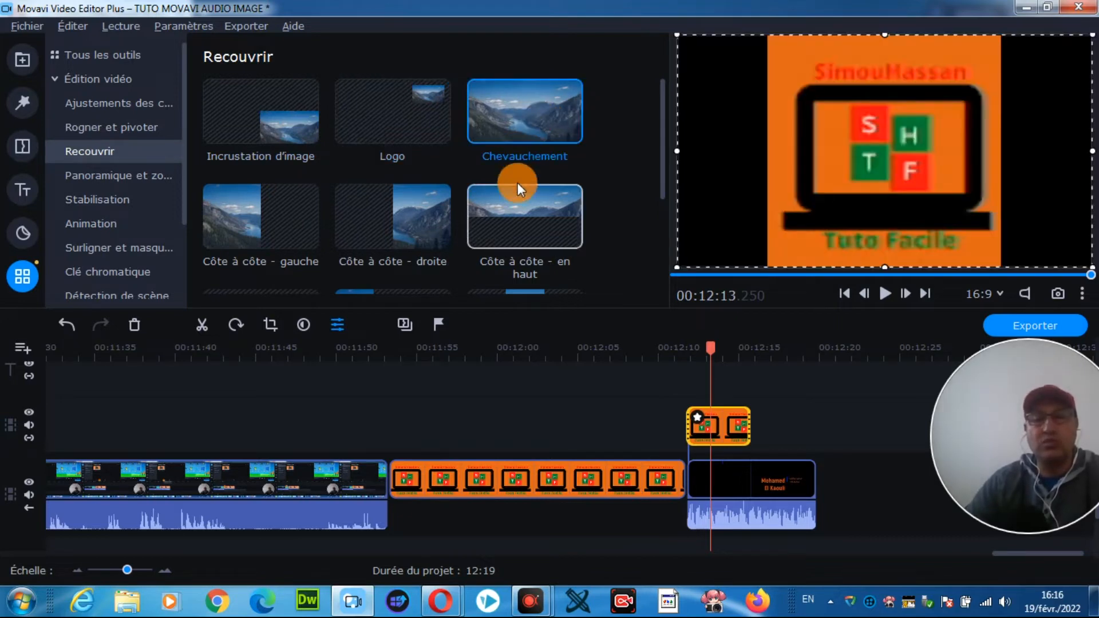
left_click(510, 218)
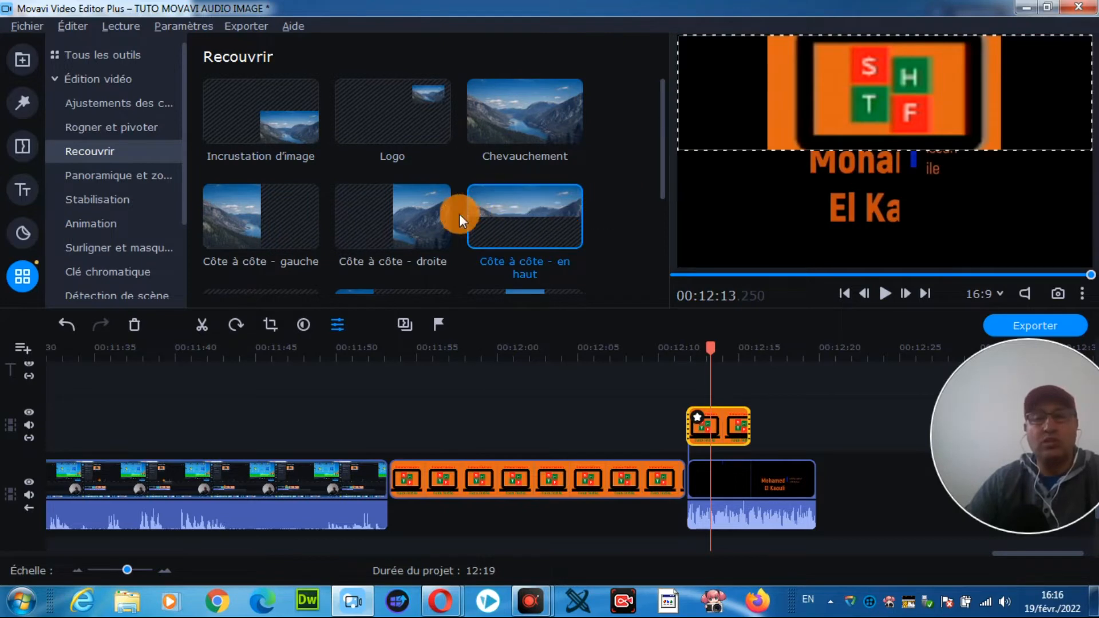
mouse_move(660, 137)
left_mouse_down()
mouse_move(668, 245)
mouse_move(668, 140)
left_mouse_up()
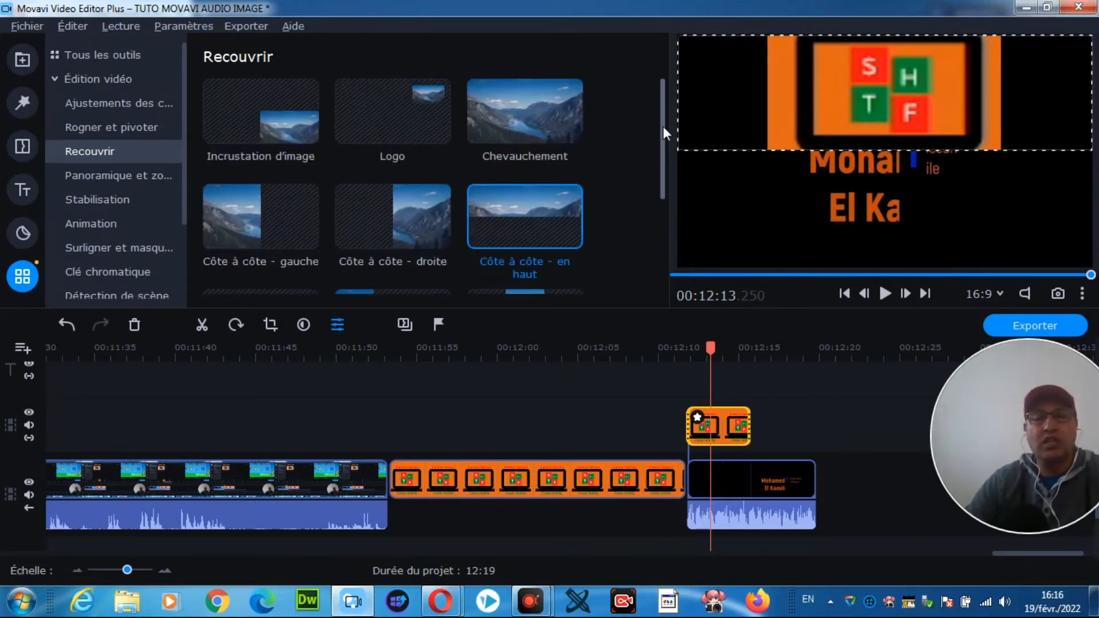
Step: Apply the Logo overlay layout to the overlaid logo.jpg clip and play the project from about 12:11 to its end
left_click_drag(449, 98, 428, 106)
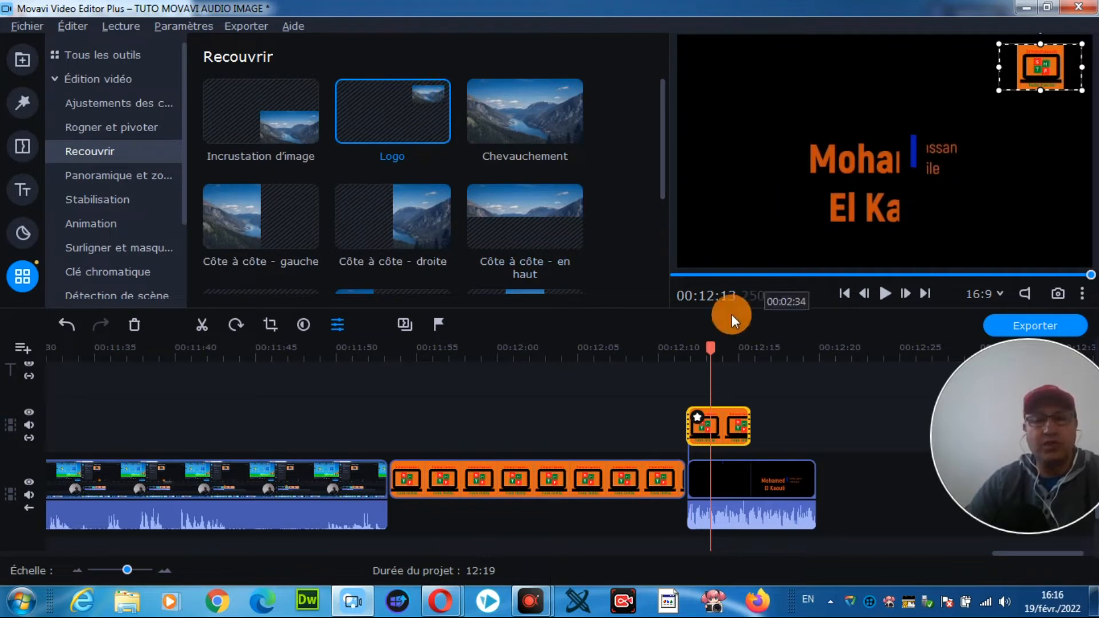
left_click_drag(711, 349, 681, 348)
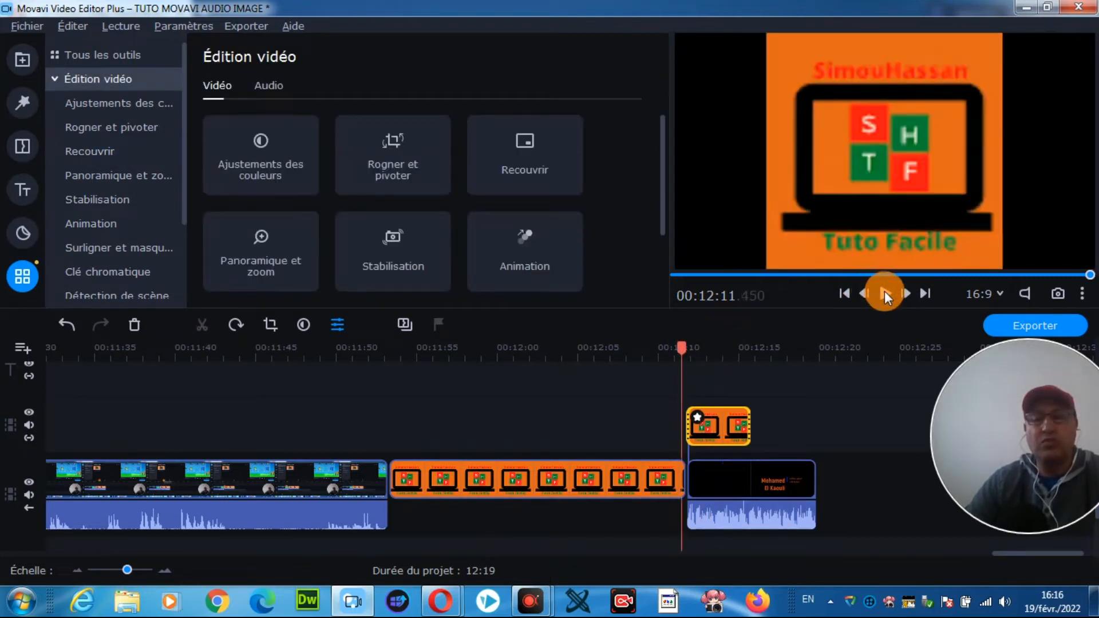
left_click(888, 292)
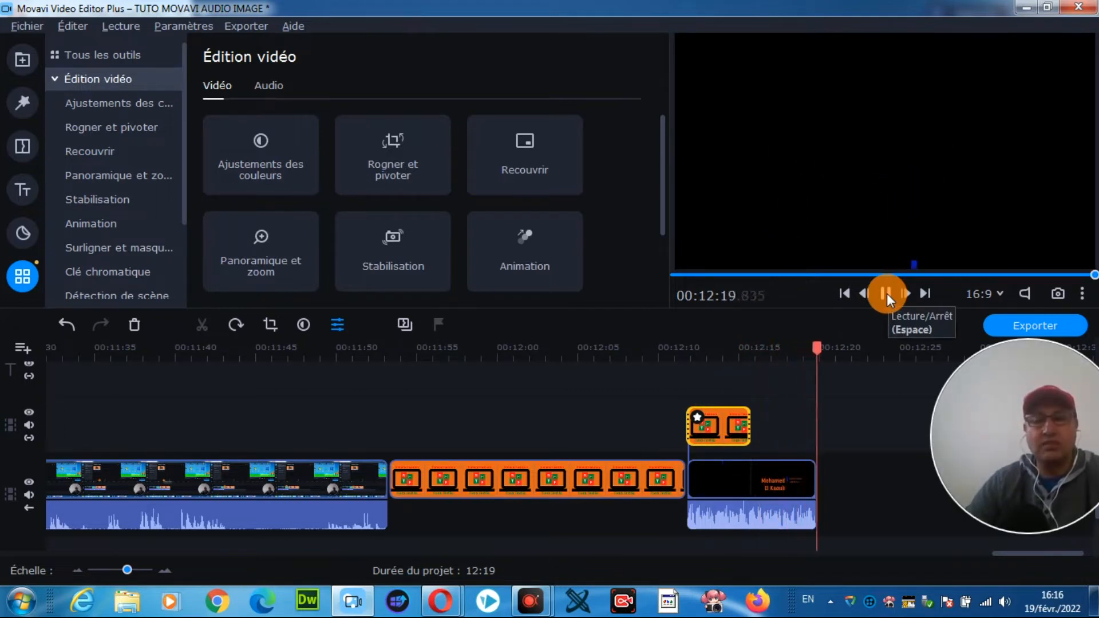
left_click(888, 293)
left_click(887, 293)
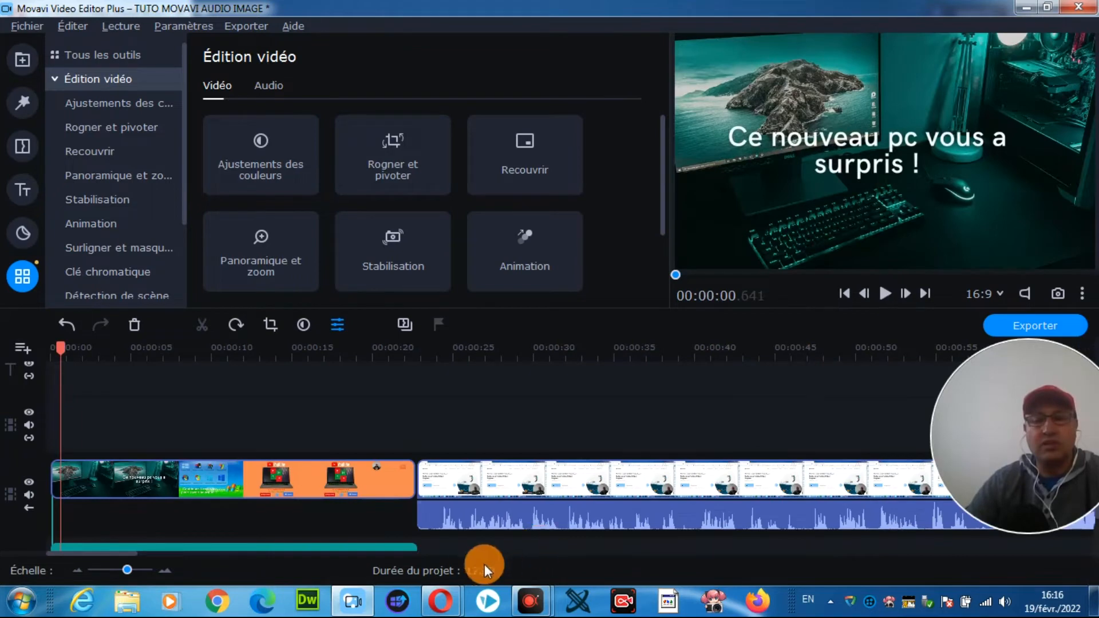
Step: Move the Summertime (10 minutes).mp3 music clip from the timeline's start to the end of the intro clip, at about 12:19
left_click_drag(393, 547, 1053, 553)
left_click(596, 509)
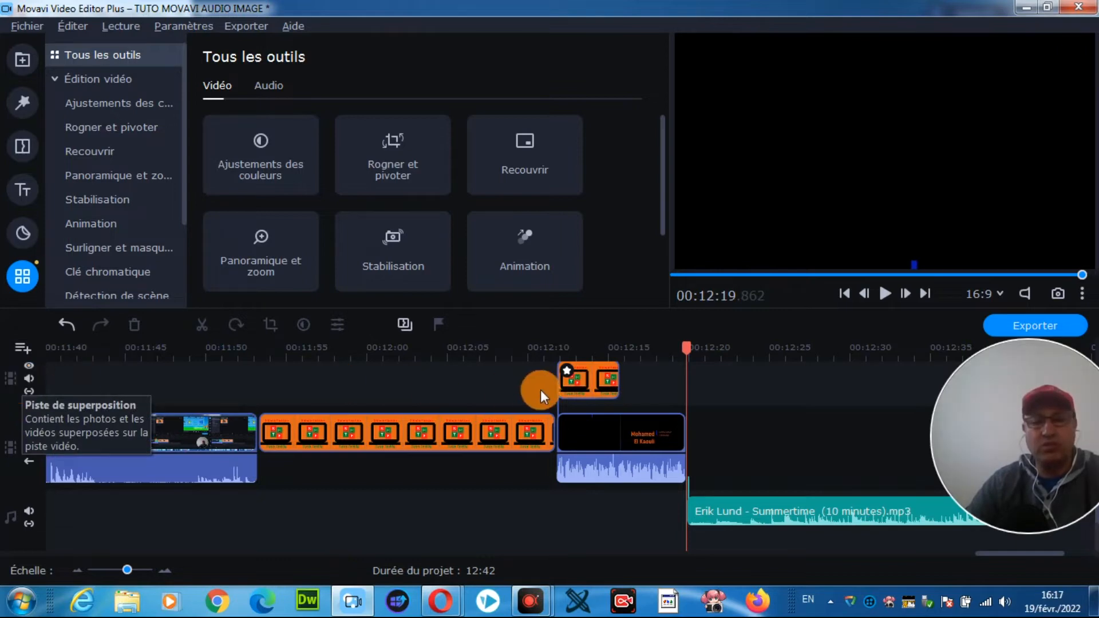
Step: View the file information of the overlaid logo.jpg clip and close it
left_click(571, 379)
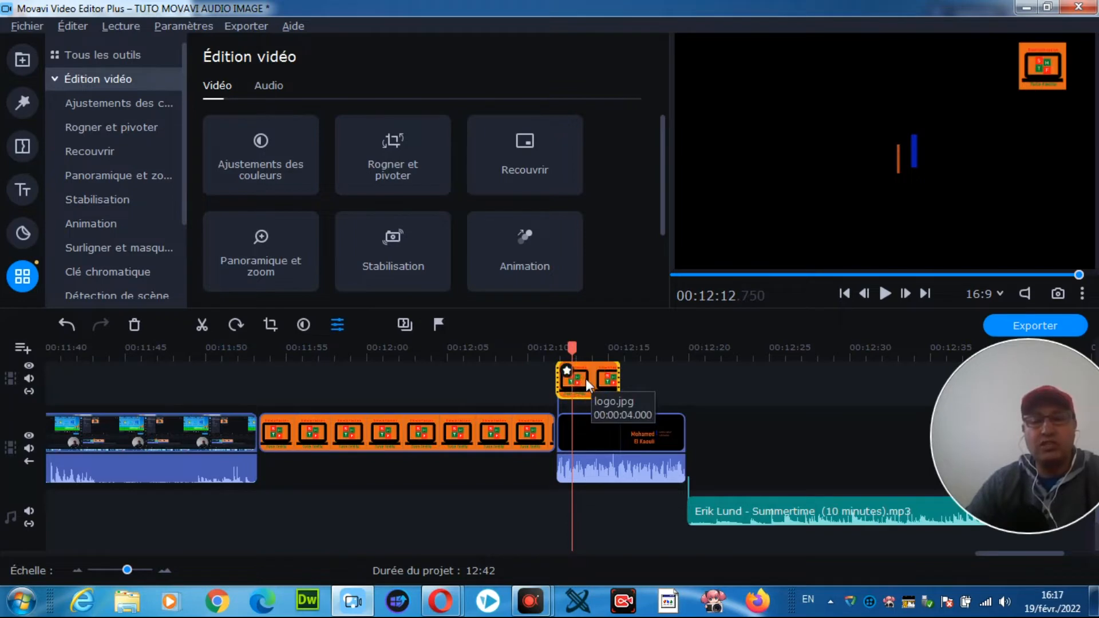
right_click(586, 379)
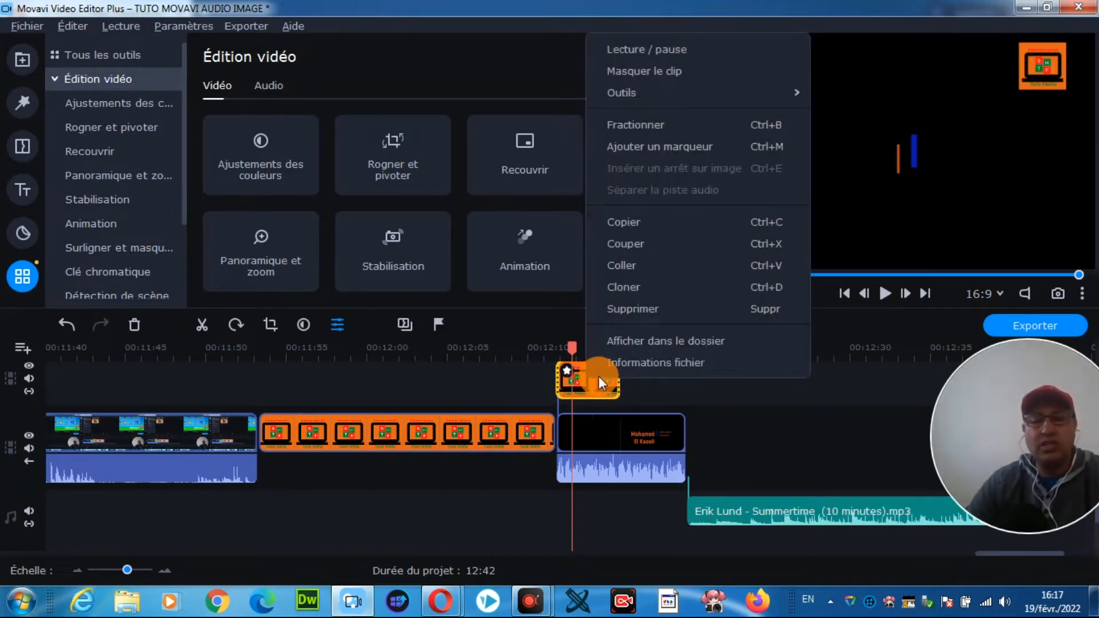
left_click(647, 364)
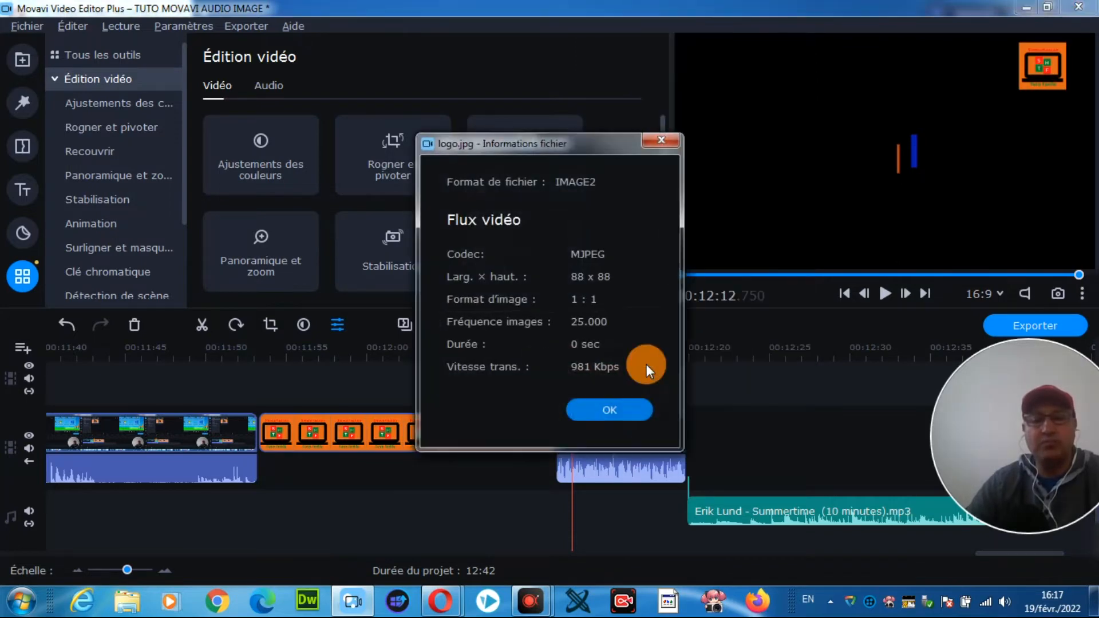
left_click(662, 140)
Step: View the file information of the 02_SCENE INTRO clip on the video track and close it
left_click(600, 437)
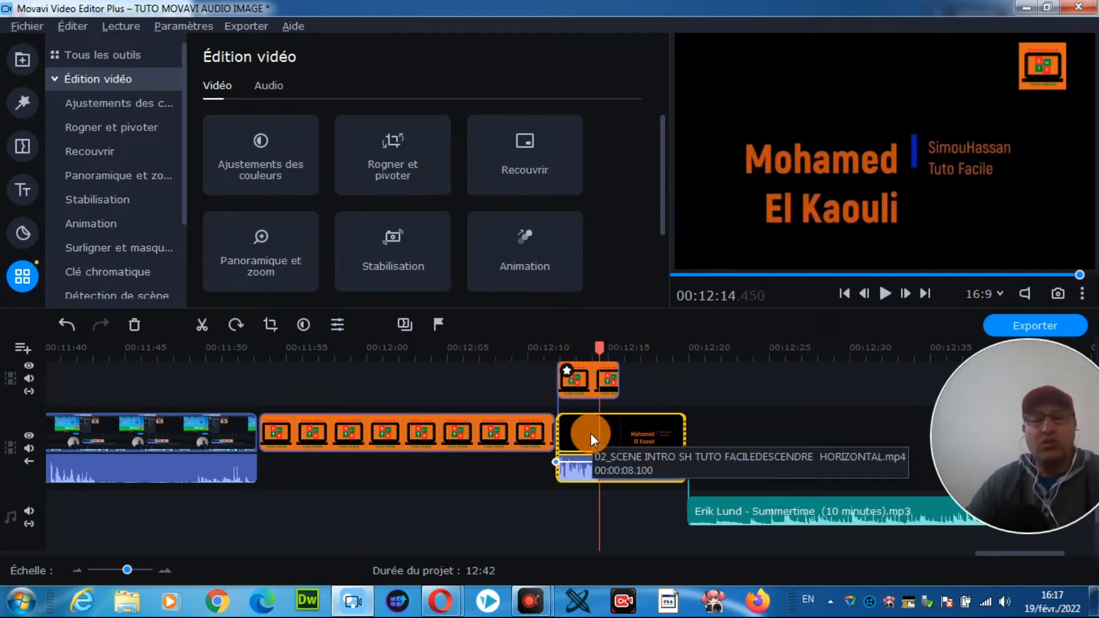
right_click(590, 434)
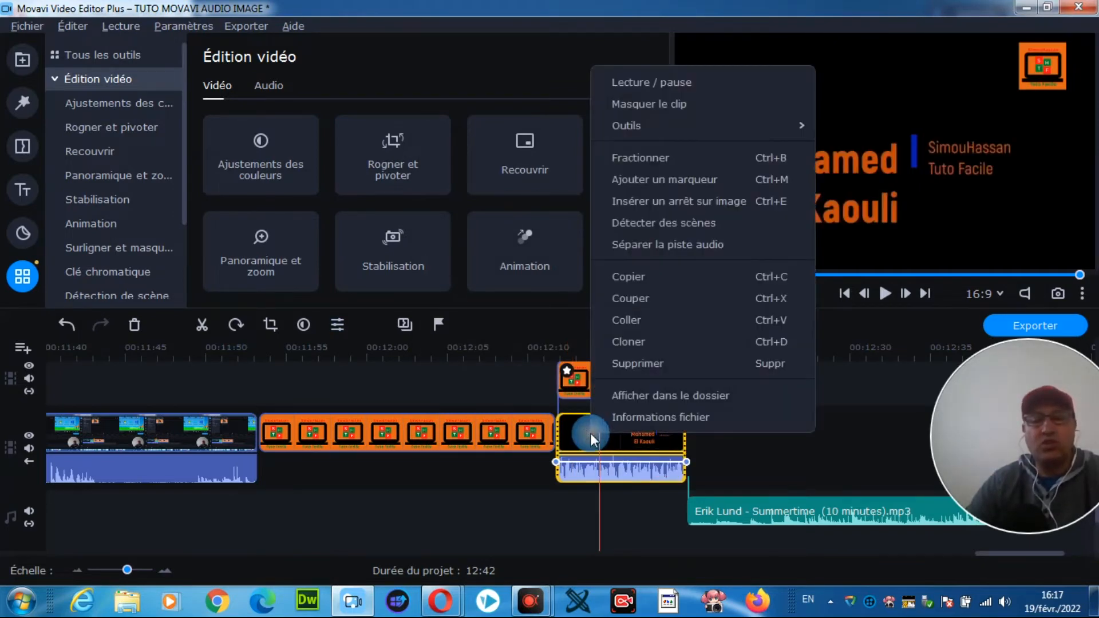
left_click(672, 416)
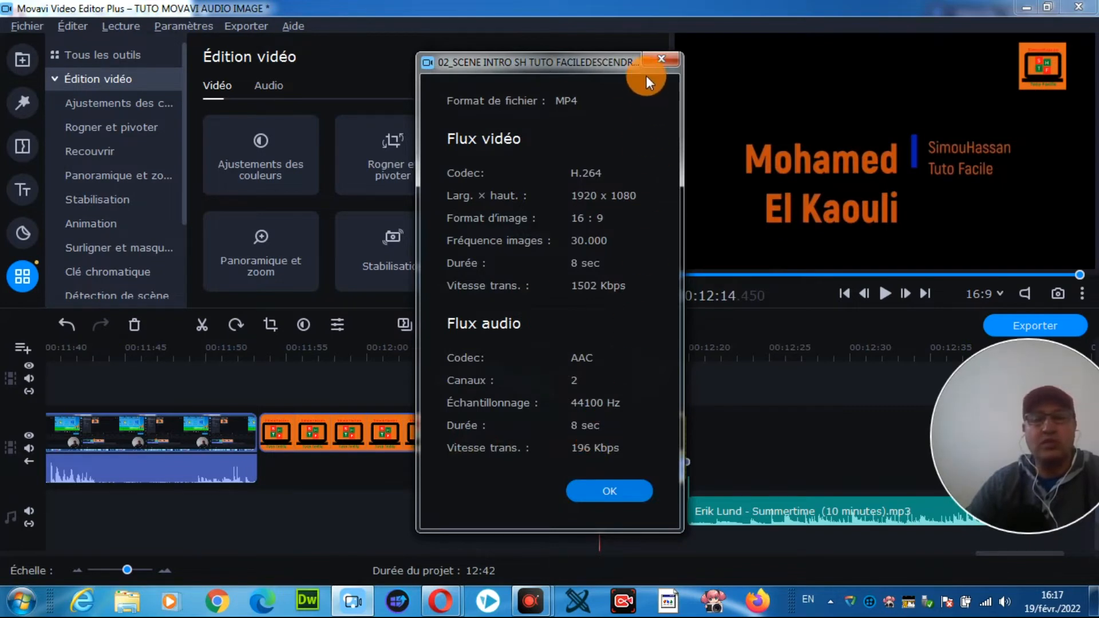
left_click(659, 59)
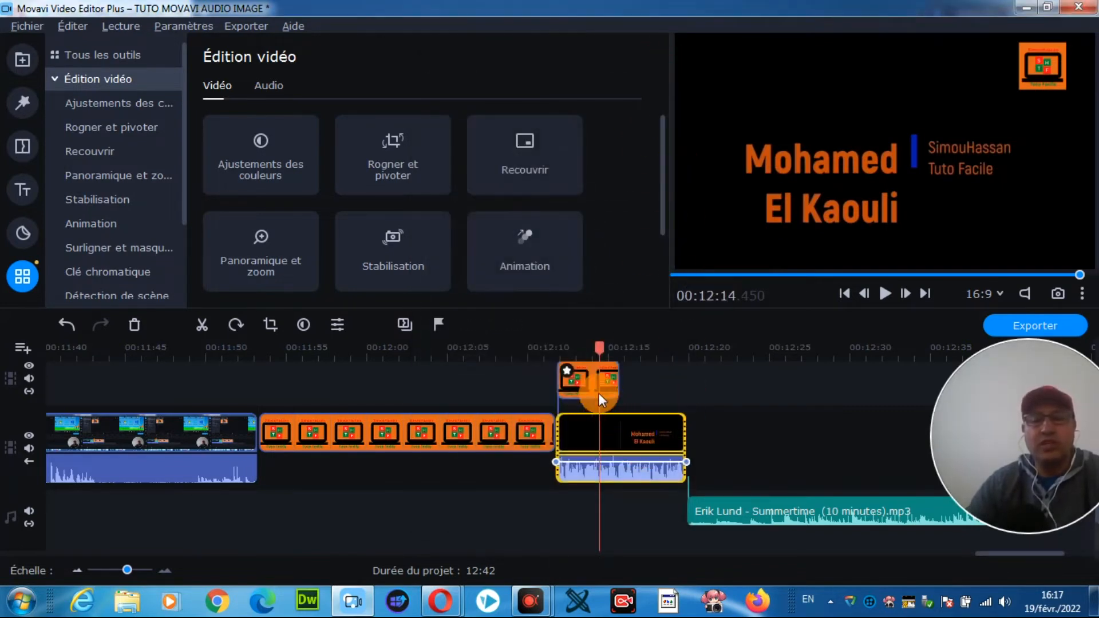
Step: Extend the overlaid logo.jpg clip to end level with the intro clip, and return the playhead to about 12:11
left_click_drag(601, 346, 551, 344)
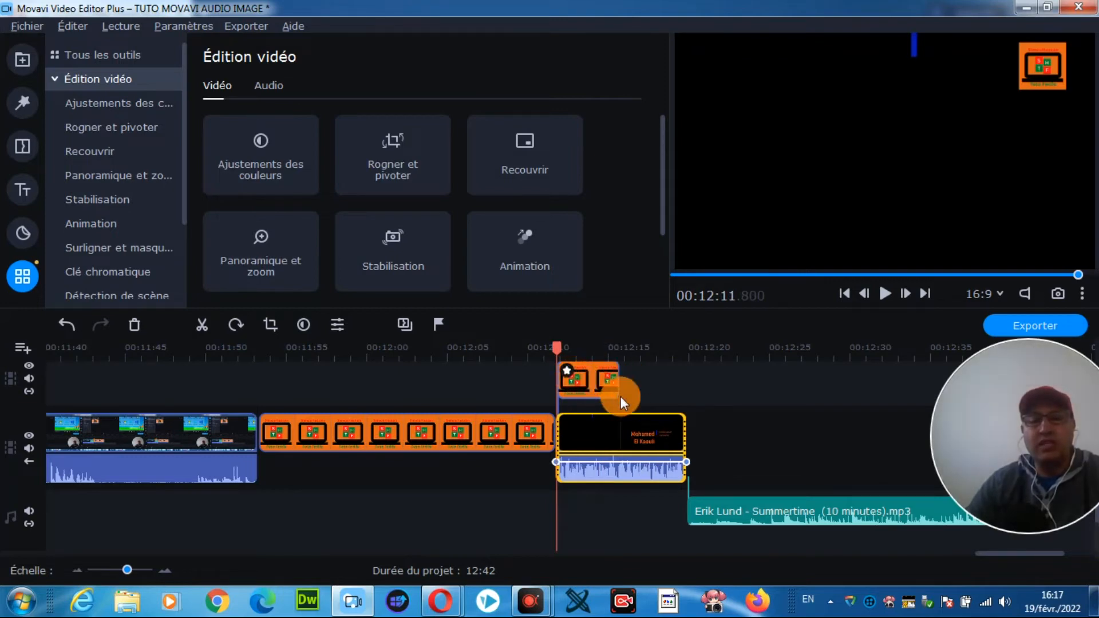
left_click_drag(600, 383, 614, 380)
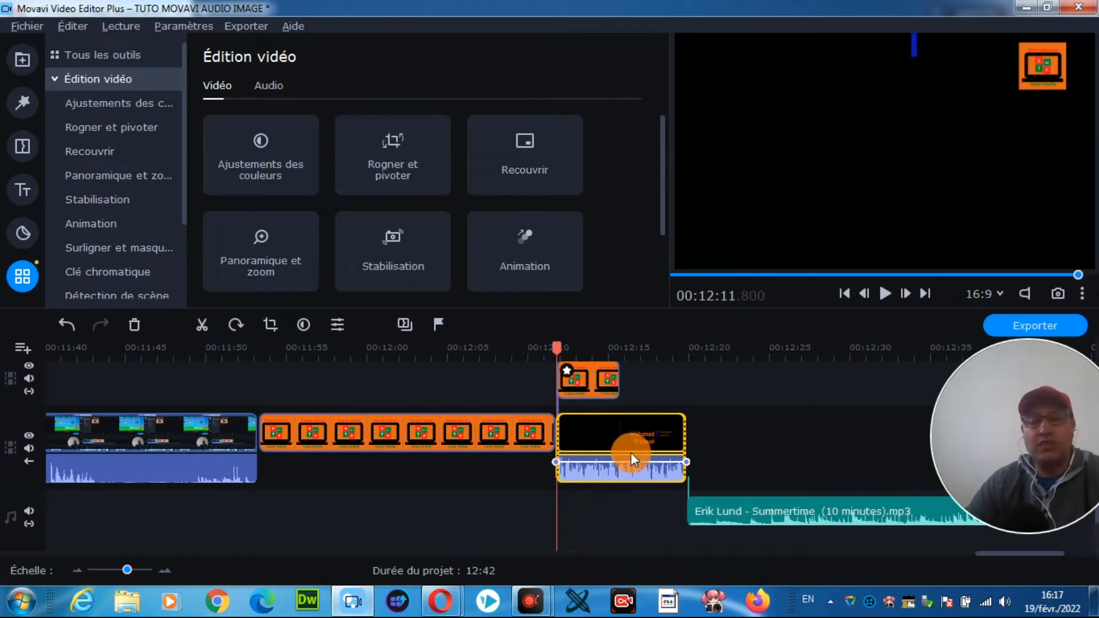
left_click(617, 379)
left_click_drag(617, 377, 554, 348)
Step: Play the intro clip with the extended logo overlay through to its end, checking the preview volume, and stop playback
left_click(883, 294)
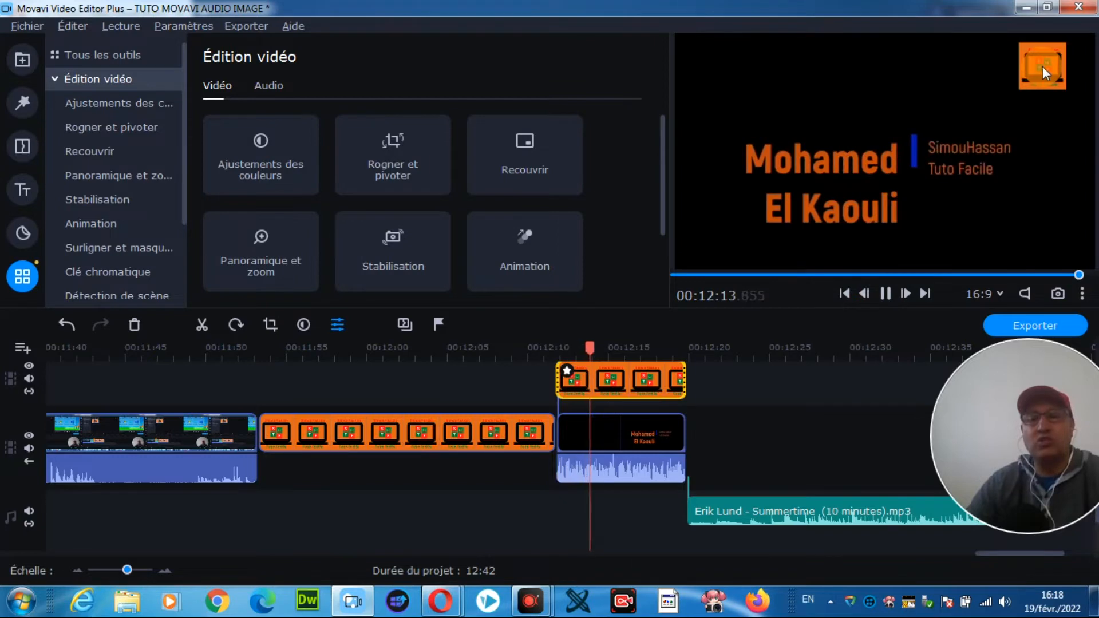
left_click(1024, 294)
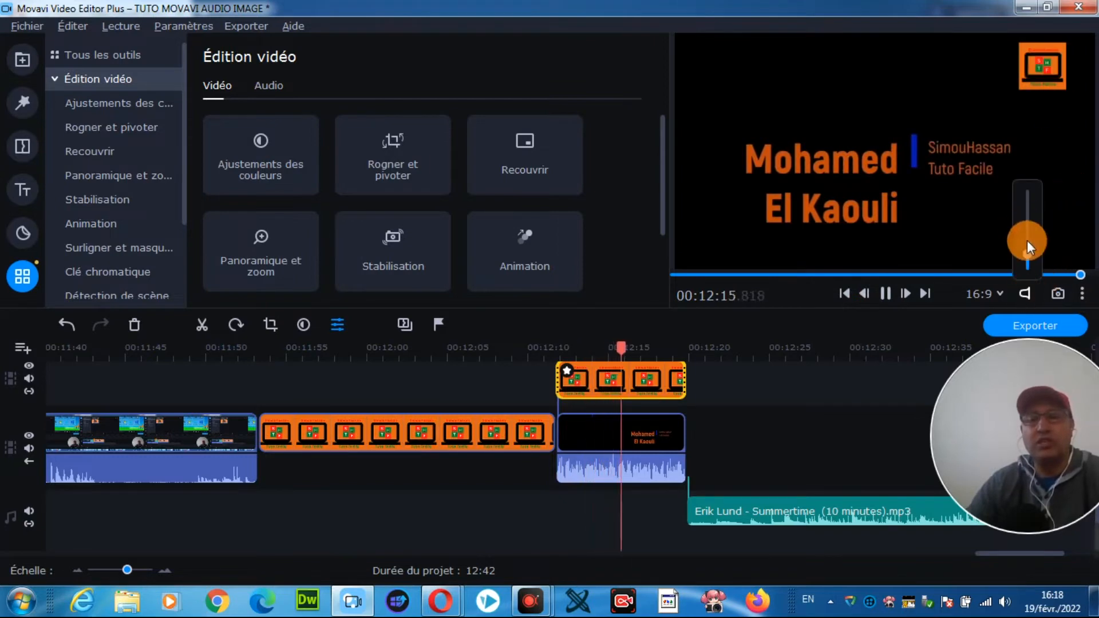
left_click(1040, 83)
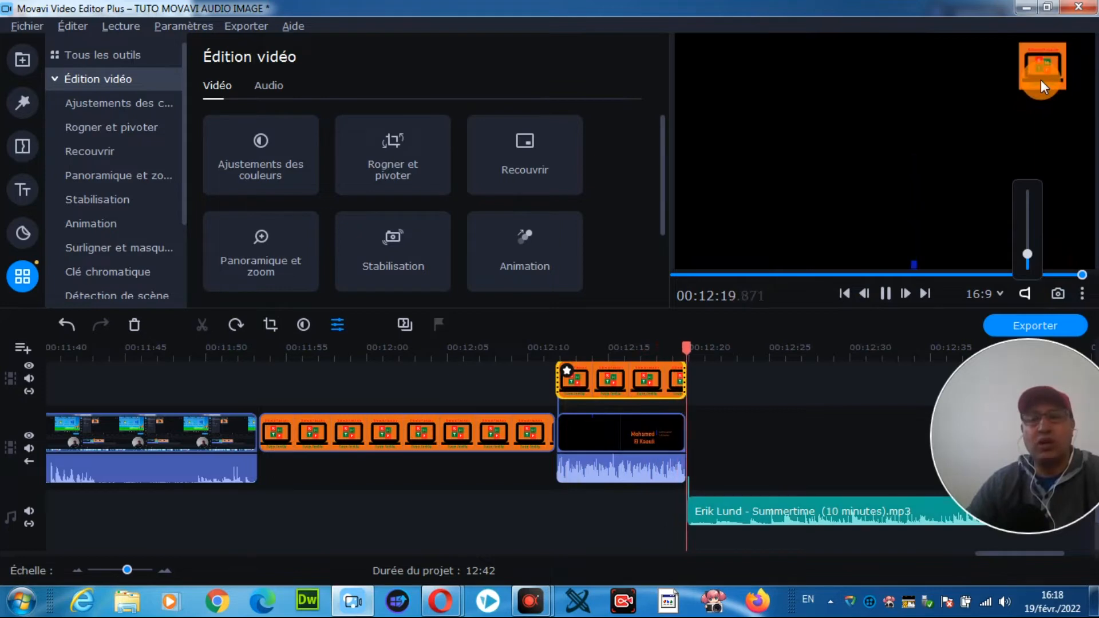
left_click(886, 293)
Step: Delete the Erik Lund - Summertime music clip from the audio track and return the playhead to the intro clip's start, about 12:11
left_click(781, 509)
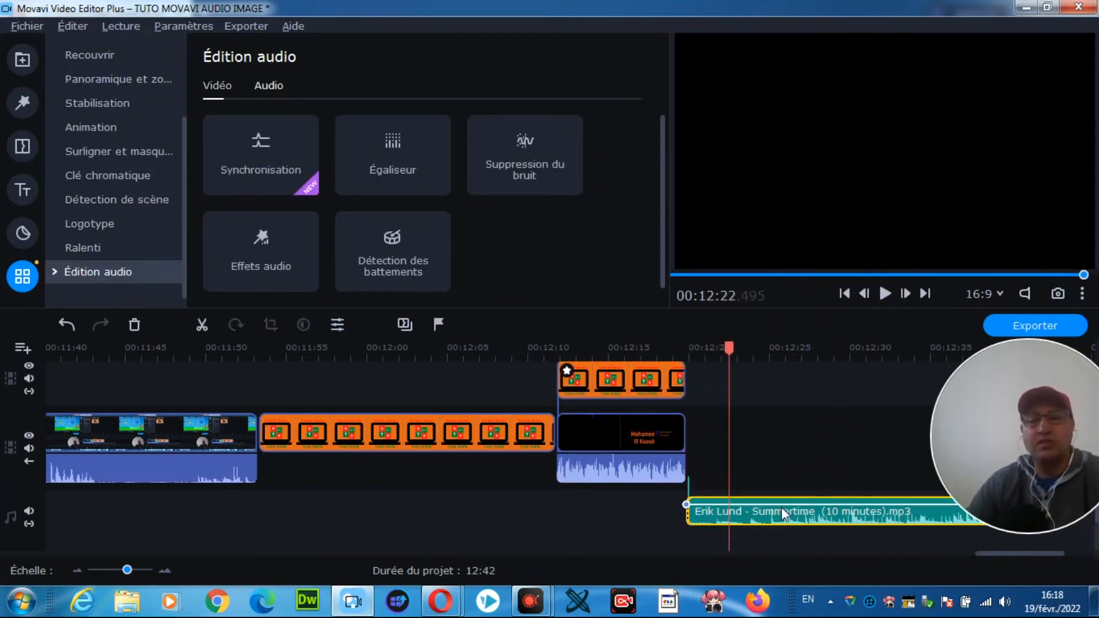
key("Delete")
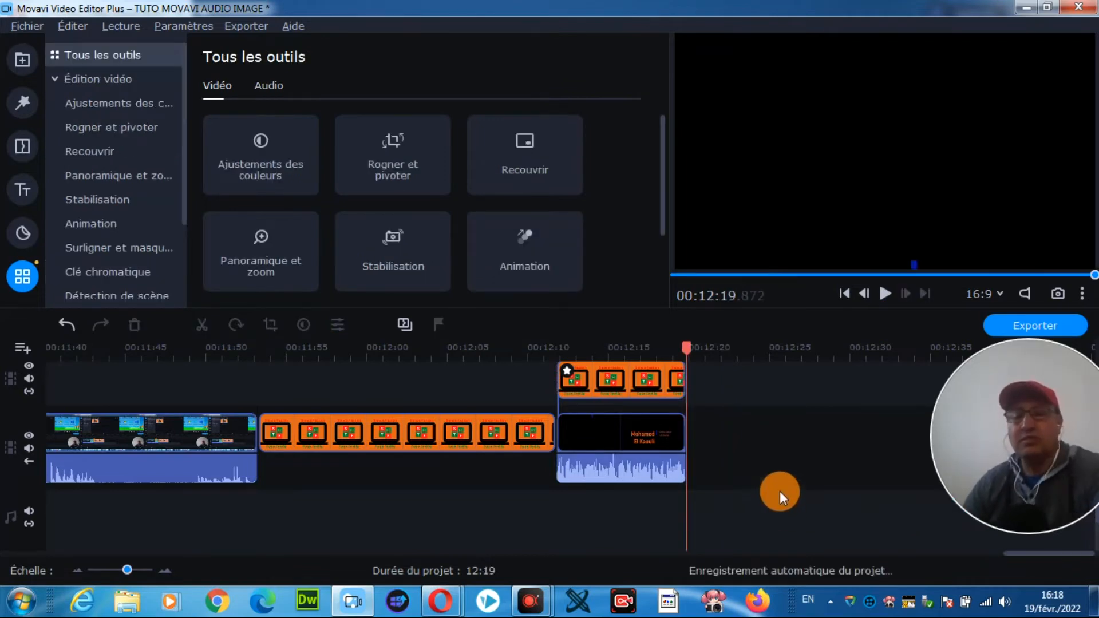
left_click_drag(685, 349, 558, 356)
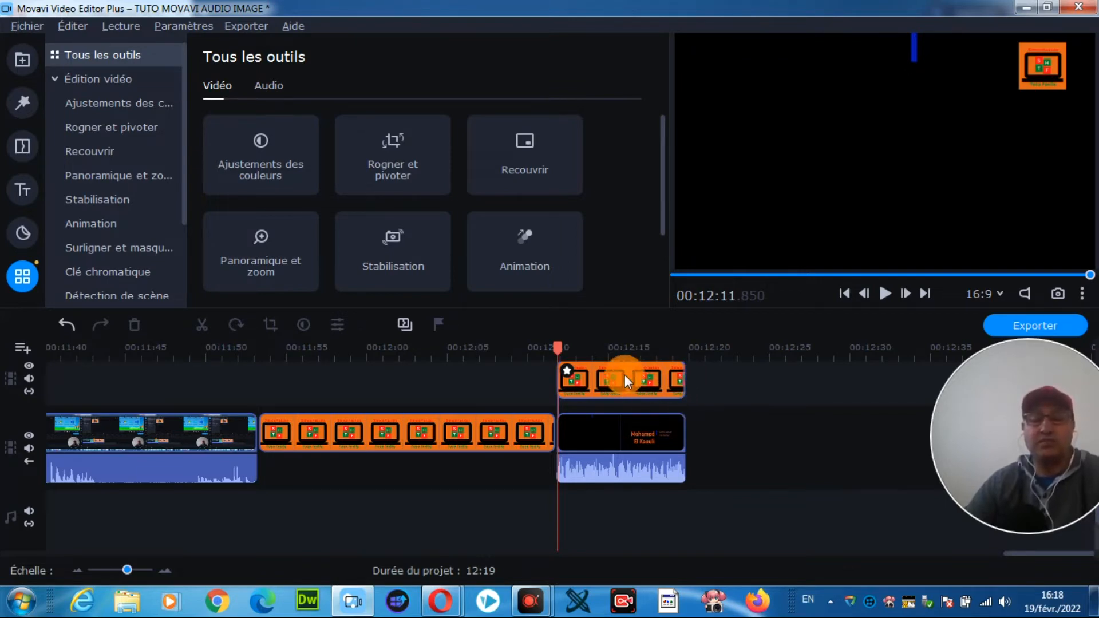
Step: Shorten the overlaid logo clip to end at about 12:13, and extend it back to the end of the intro clip
left_click(686, 382)
left_click_drag(686, 378, 583, 378)
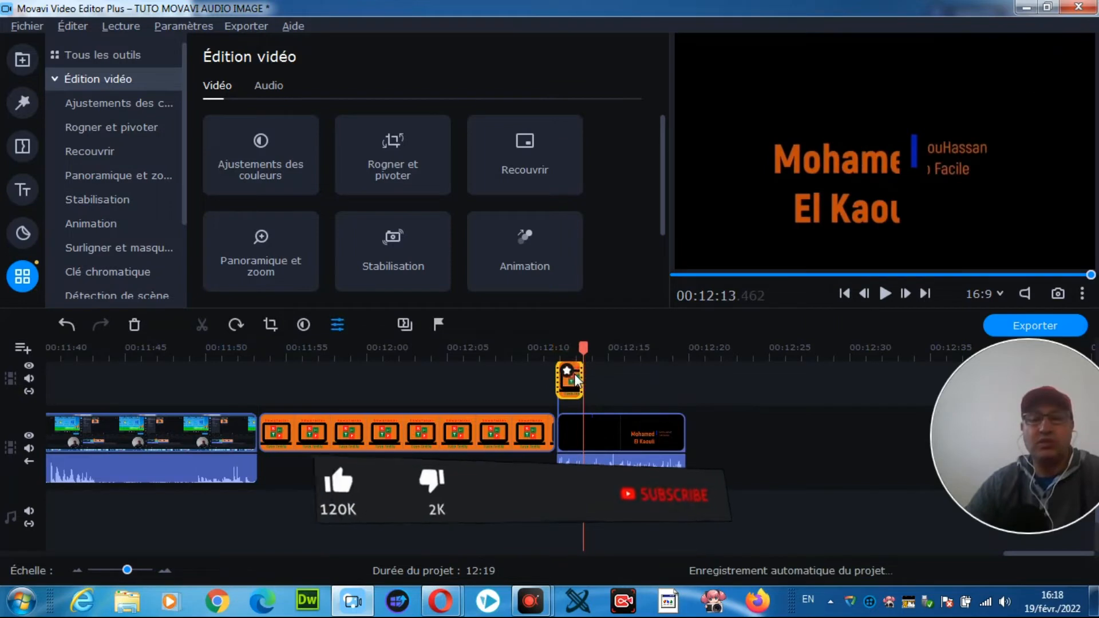
left_click(597, 386)
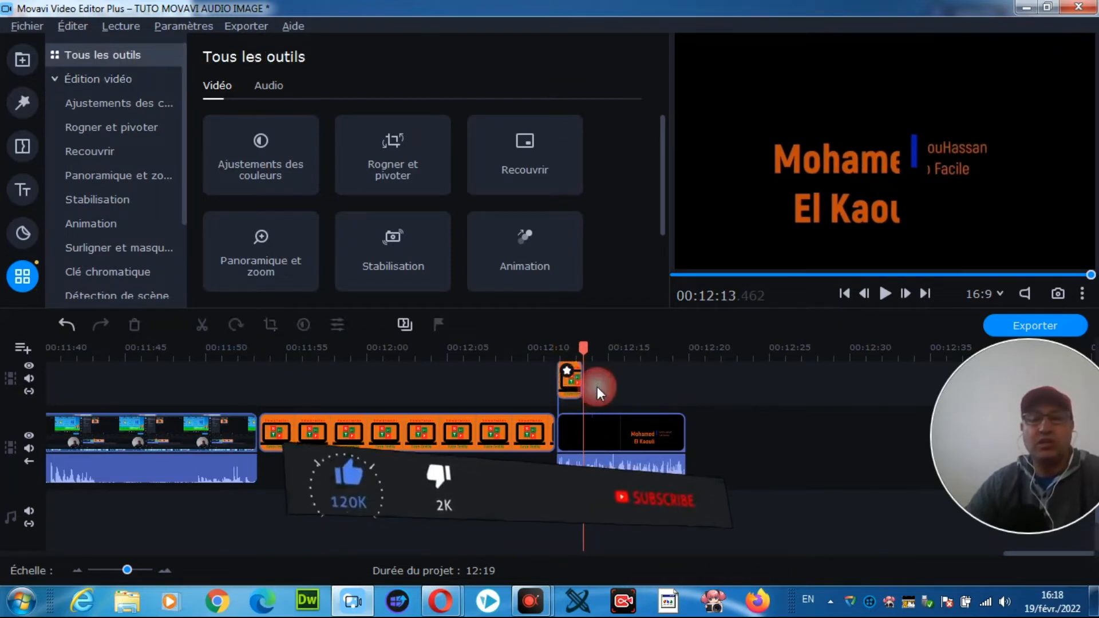
left_click(579, 379)
left_click_drag(580, 379, 678, 385)
left_click(714, 394)
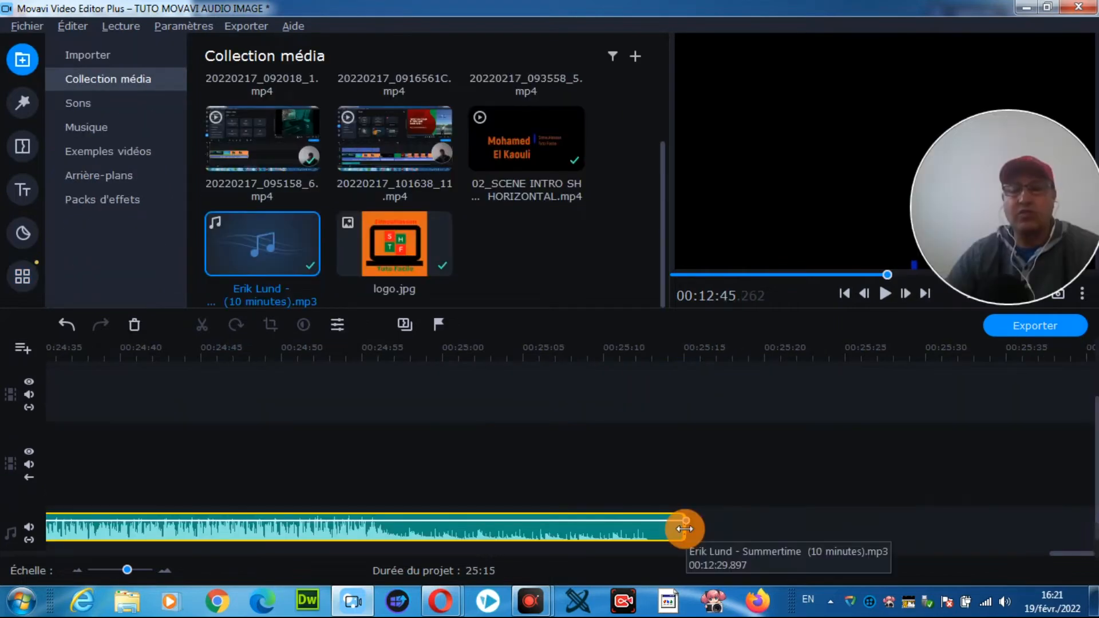
Step: Try to stretch the Summertime music clip past its end, and trim its end back to about 24:42
left_click(684, 528)
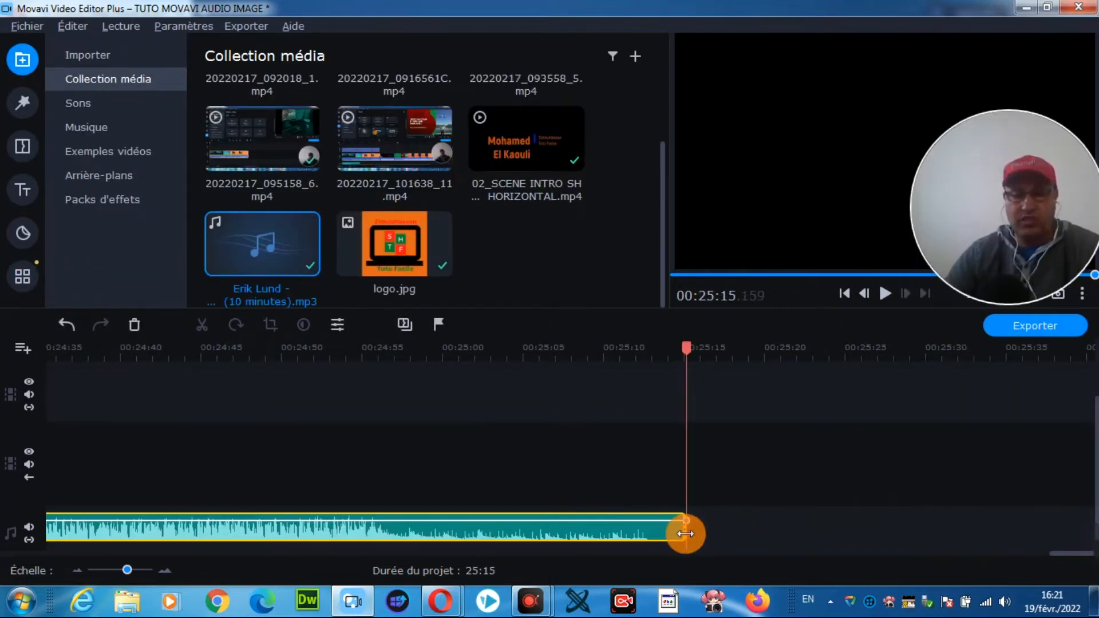
left_click(685, 532)
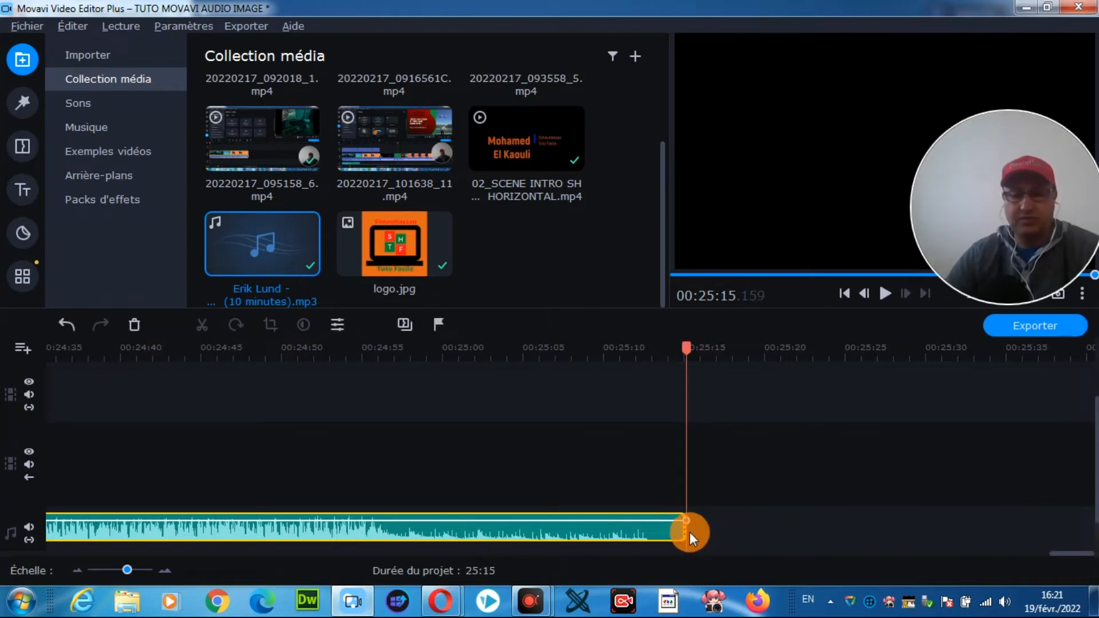
left_click_drag(685, 531, 745, 527)
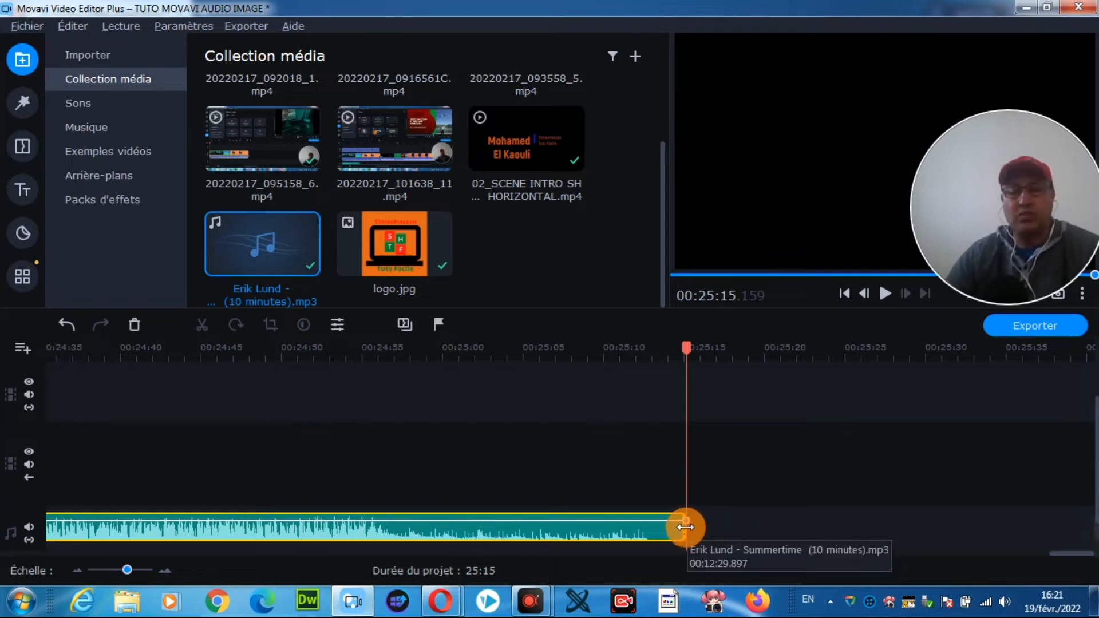
left_click_drag(687, 531, 164, 528)
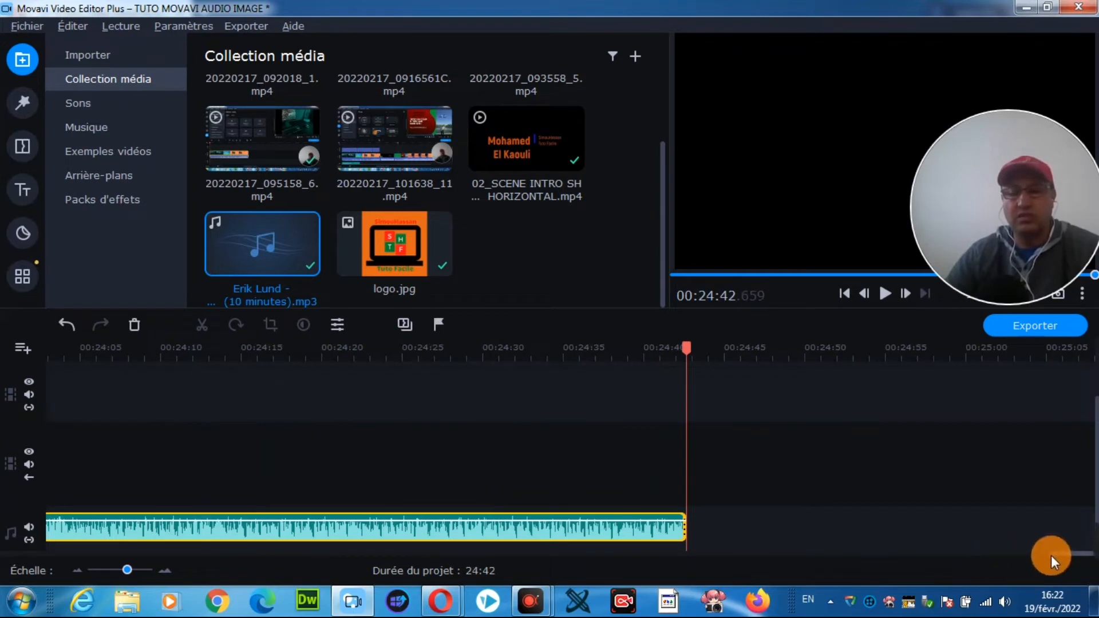
Step: Separate the audio track from the last intro clip on the video track and delete the detached audio
left_click_drag(1068, 555, 574, 569)
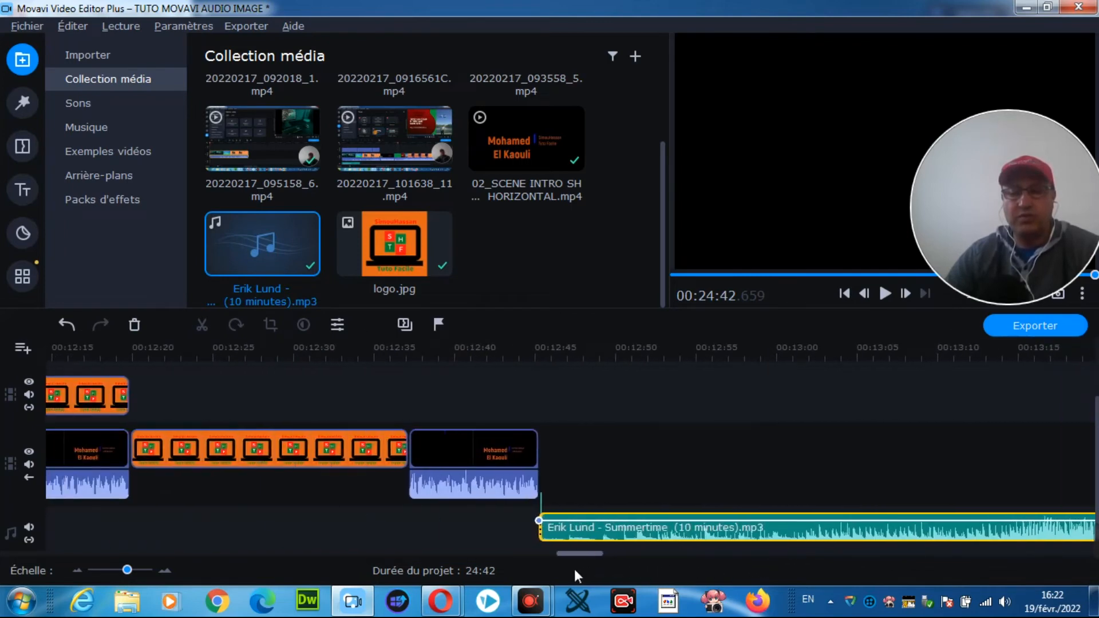
left_click(514, 461)
left_click(455, 483)
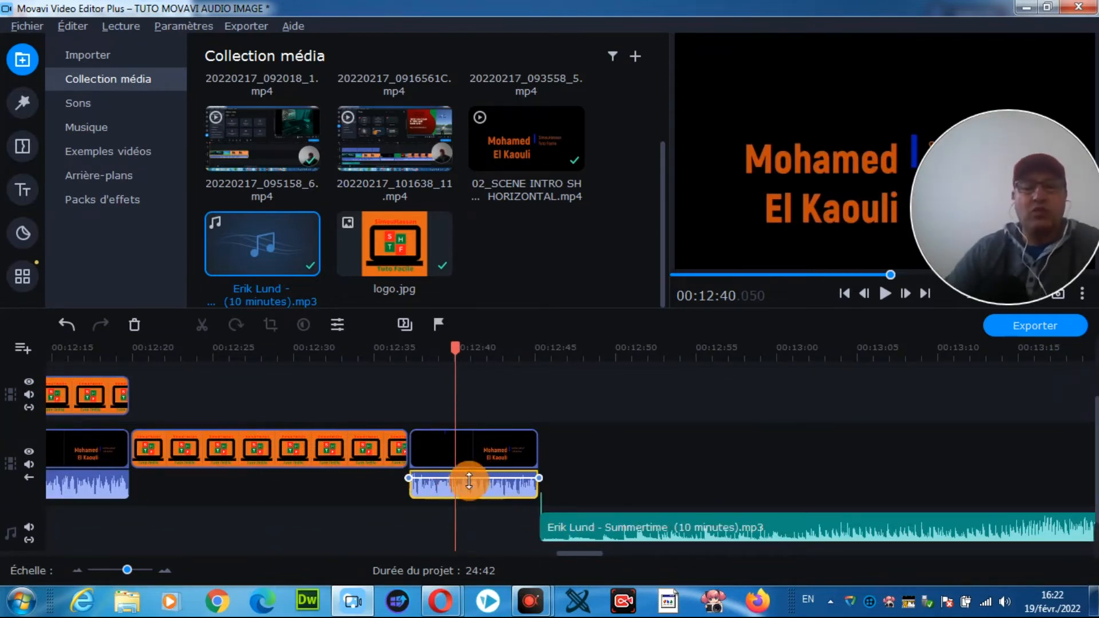
right_click(439, 482)
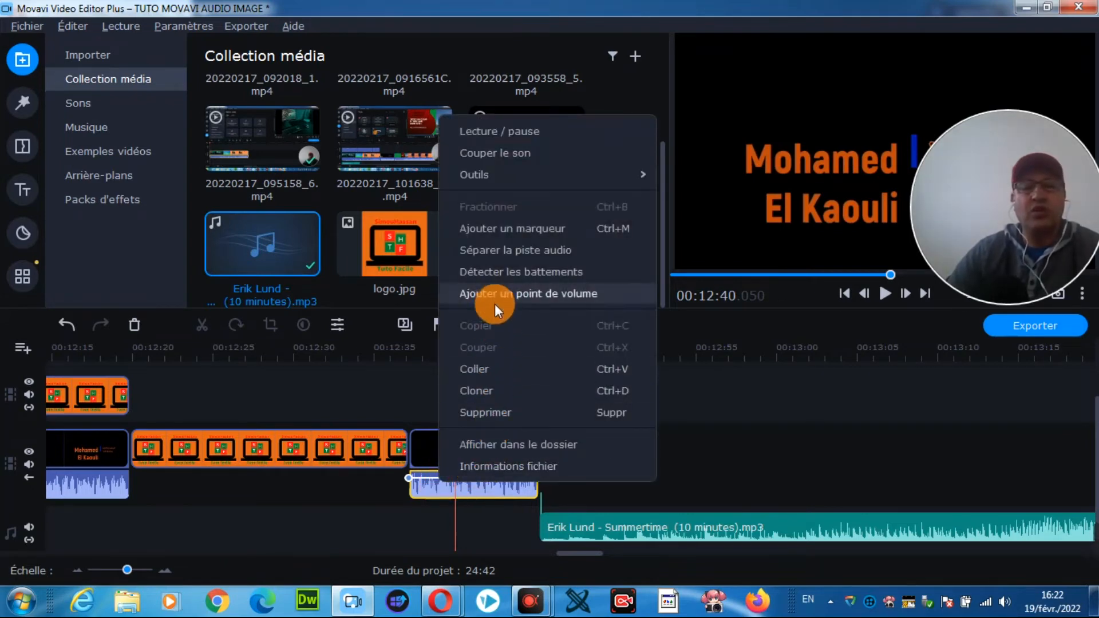
left_click(515, 250)
left_click(445, 533)
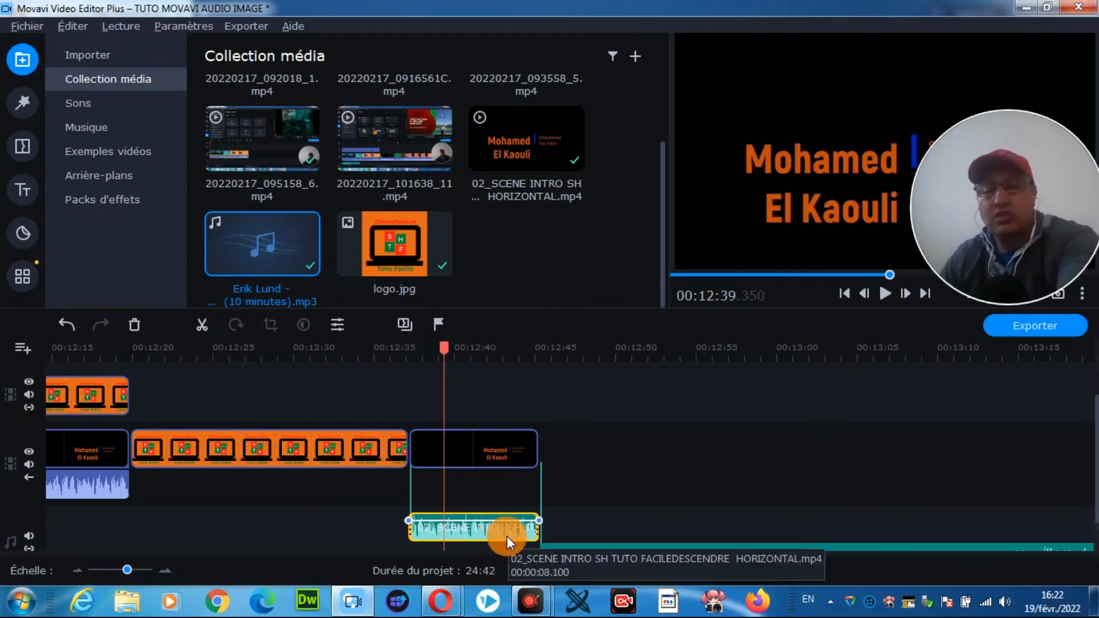
key("Delete")
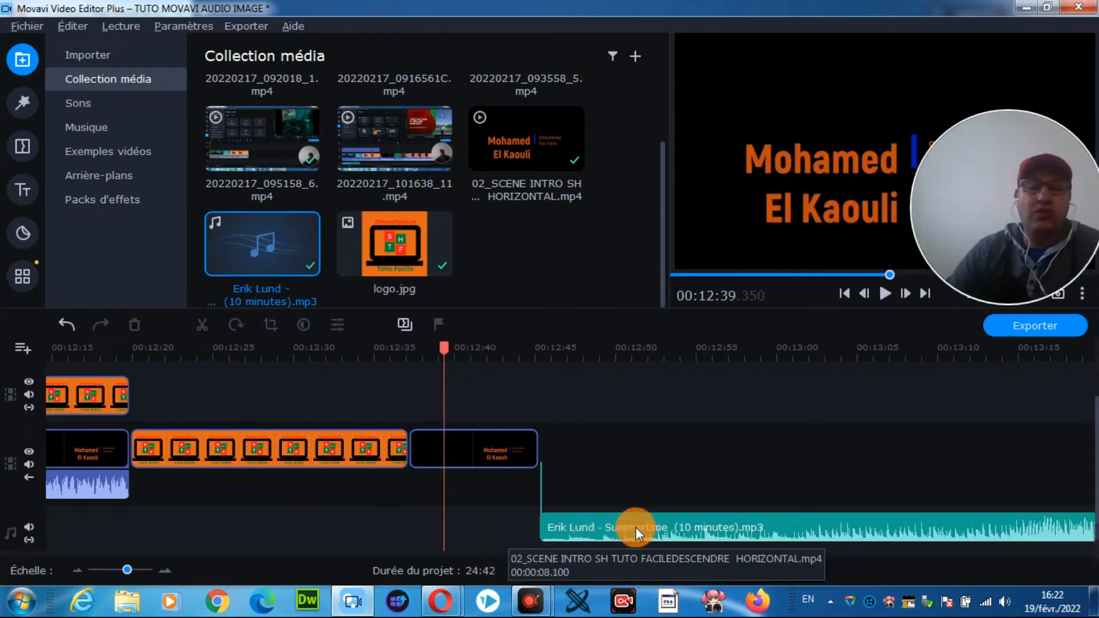
Step: Move the Summertime music clip to start level with the last intro clip, and split it at that clip's end, about 12:45
left_click_drag(635, 518, 505, 531)
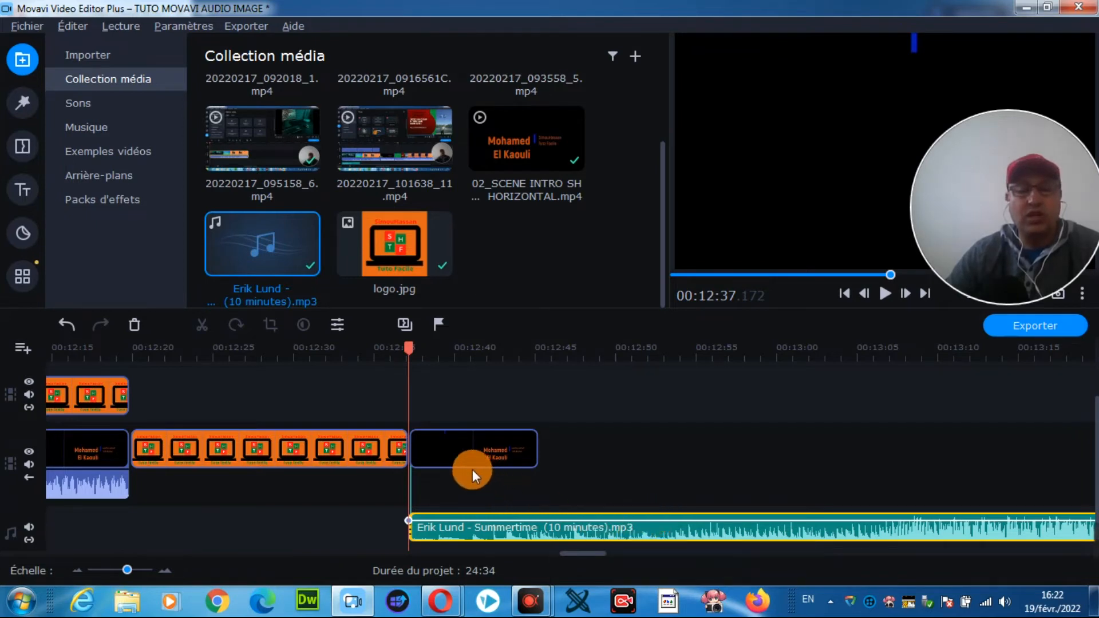
left_click_drag(408, 348, 539, 360)
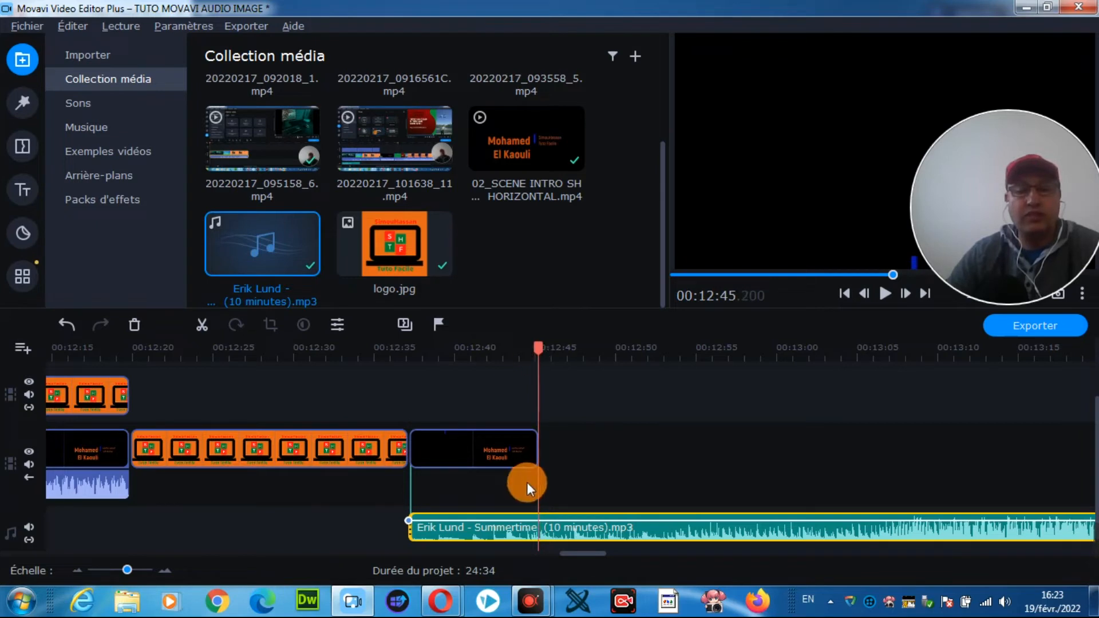
left_click(201, 325)
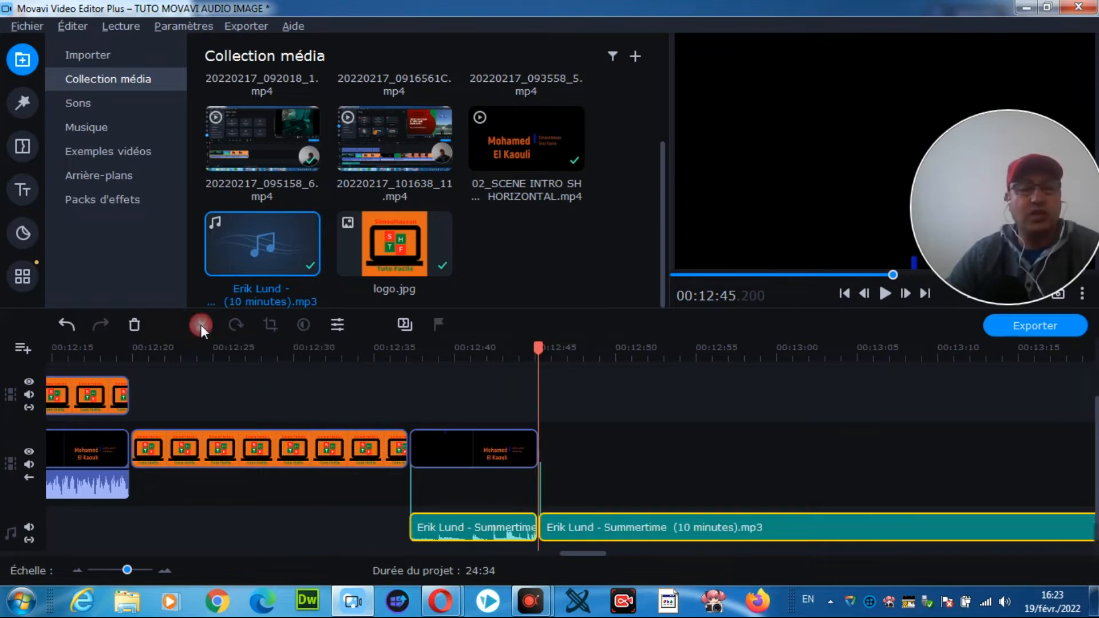
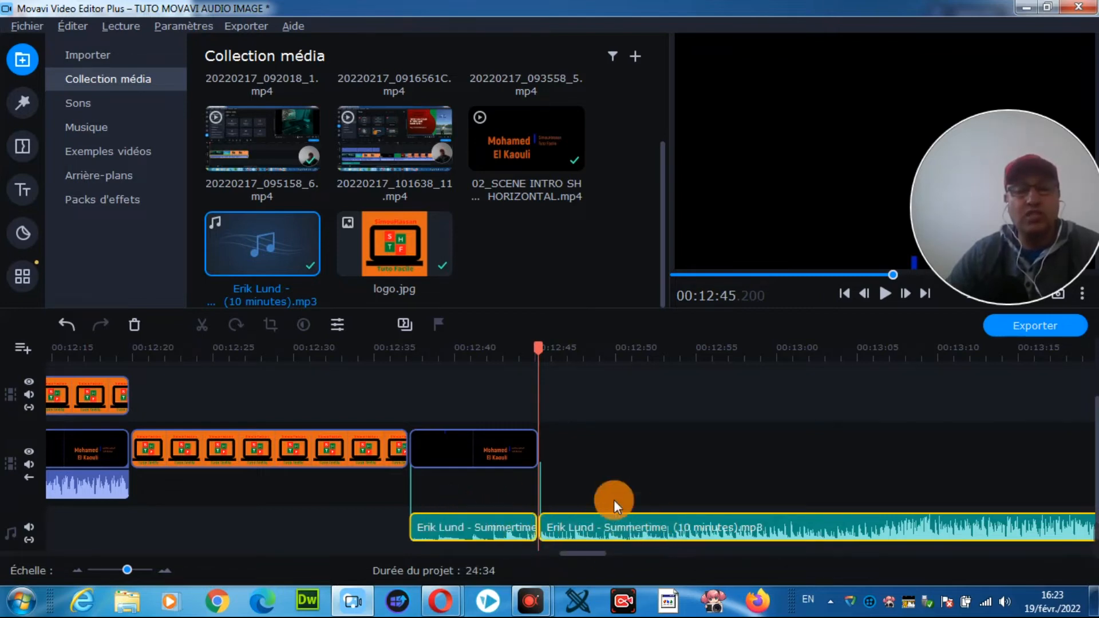
Step: Delete the part of the split Summertime music after about 12:45, undoing the removal of both parts first
left_click(134, 324)
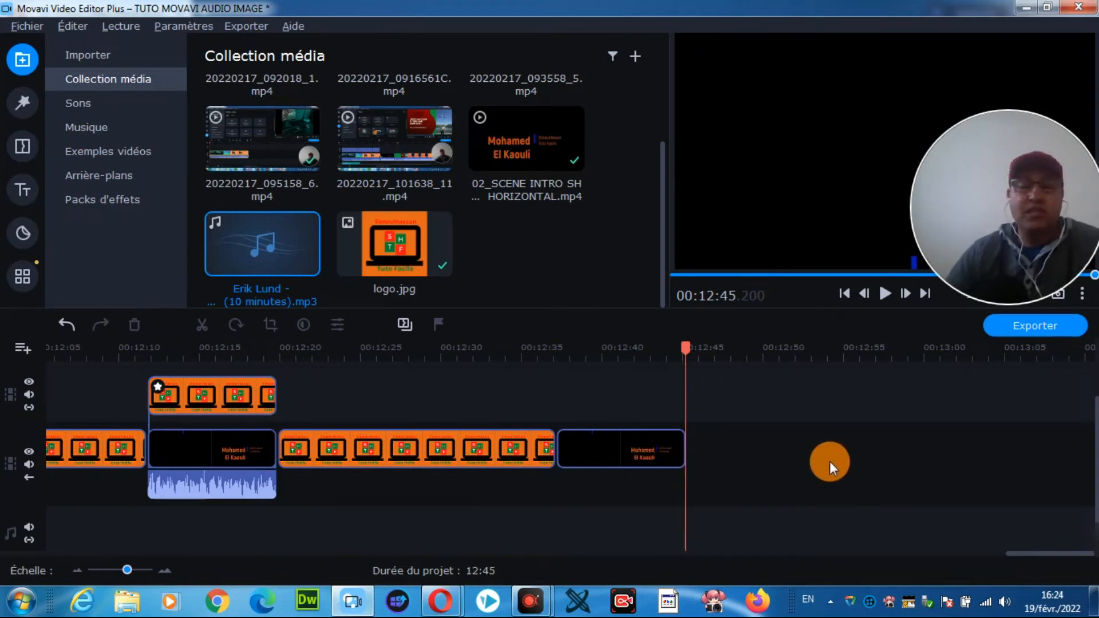
left_click(65, 324)
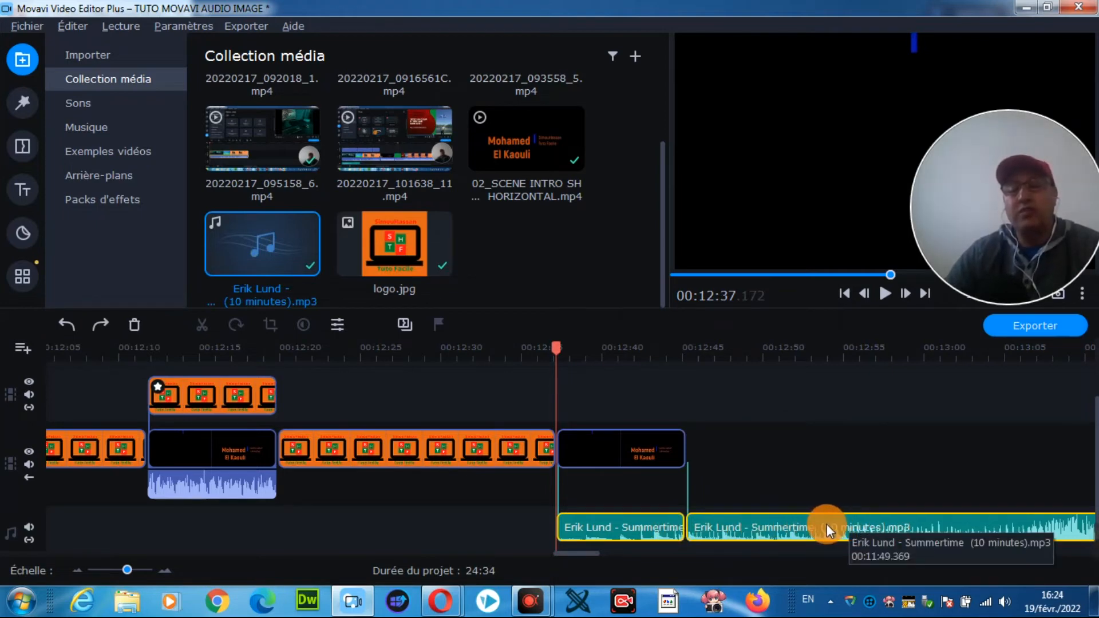
left_click(754, 523)
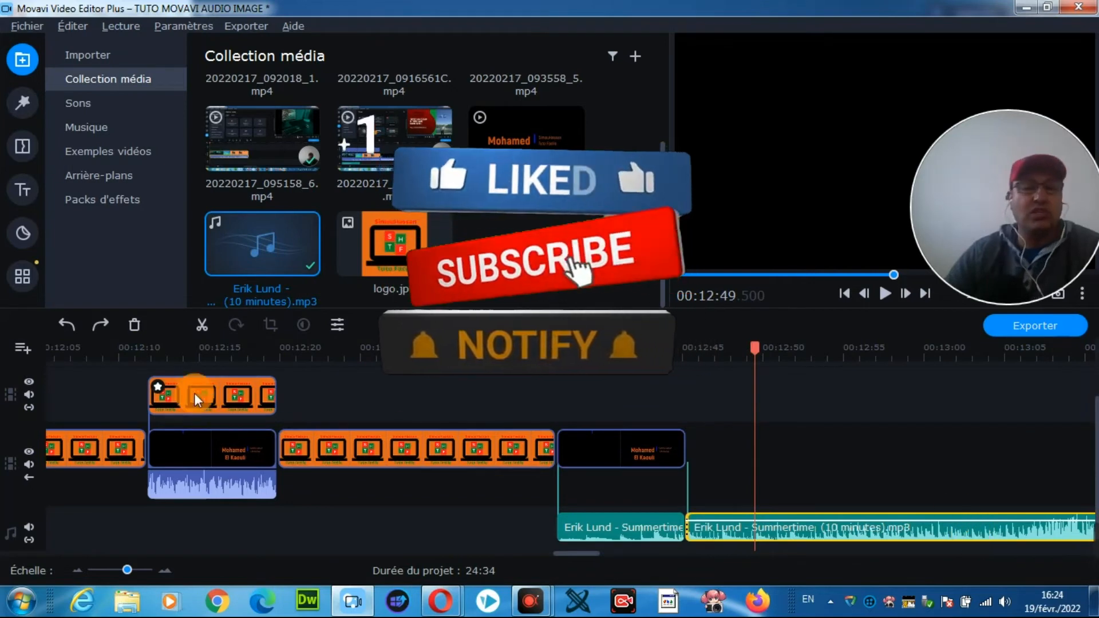
left_click(134, 324)
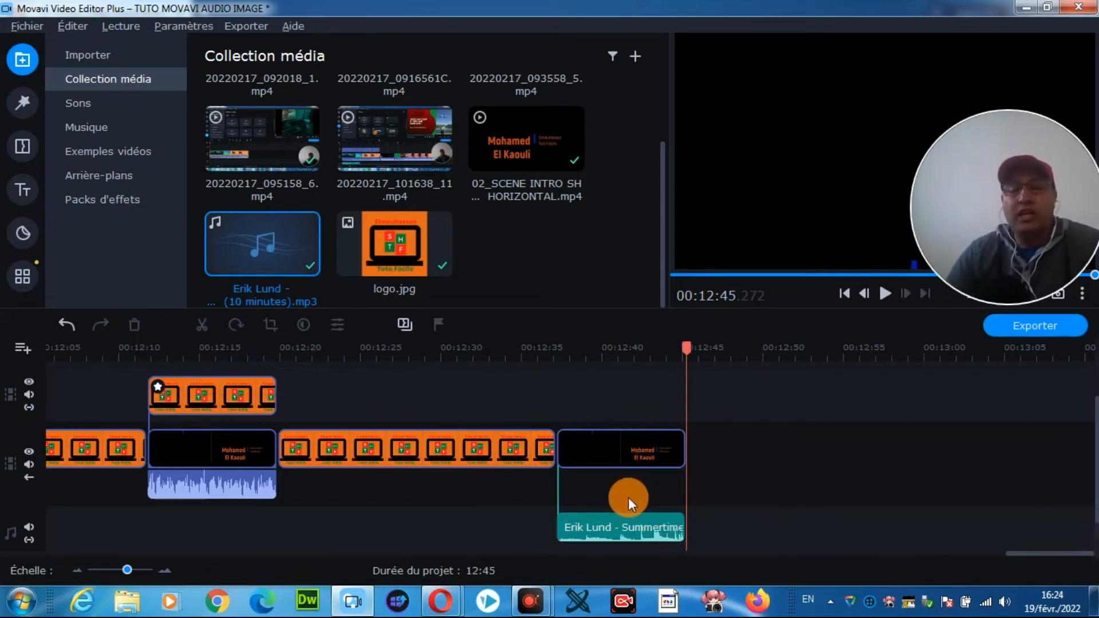
Step: Play back the last intro clip with its music from about 12:37
left_click_drag(687, 347, 552, 345)
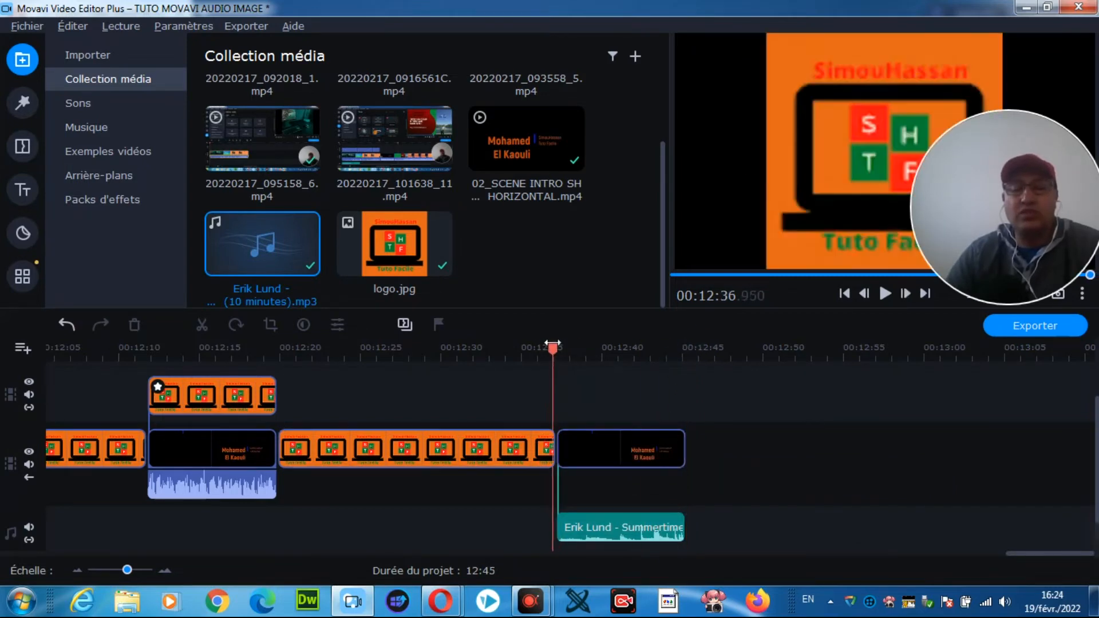
left_click(885, 293)
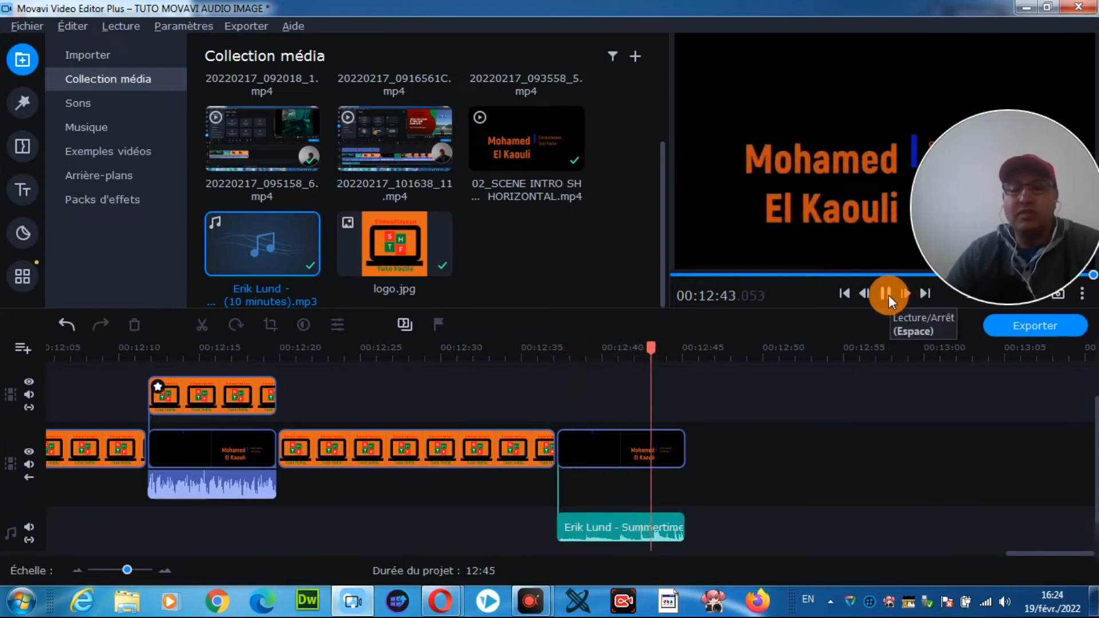
left_click(886, 294)
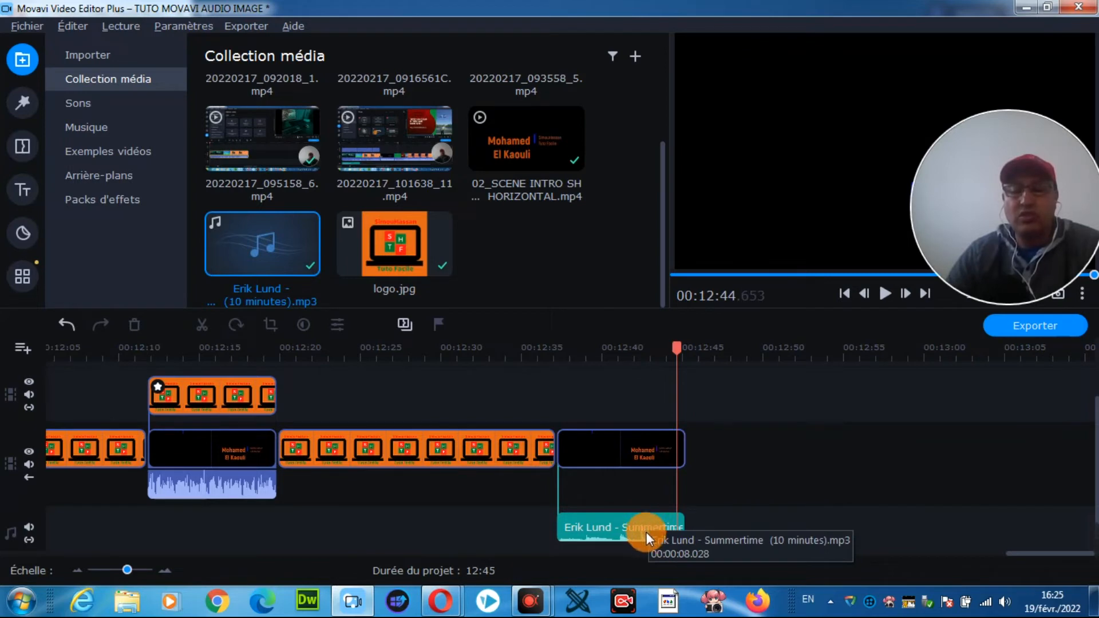
Step: Adjust the end of the remaining Summertime clip to meet the end of the last intro clip, about 12:45
left_click(683, 522)
left_click_drag(683, 525, 691, 527)
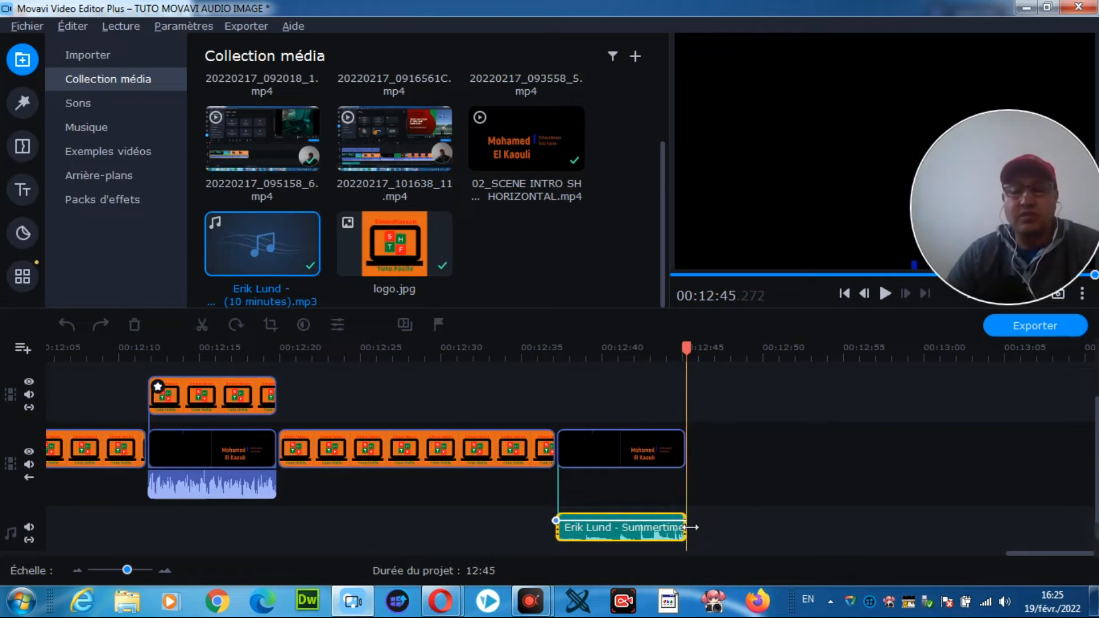
left_click_drag(693, 527, 681, 524)
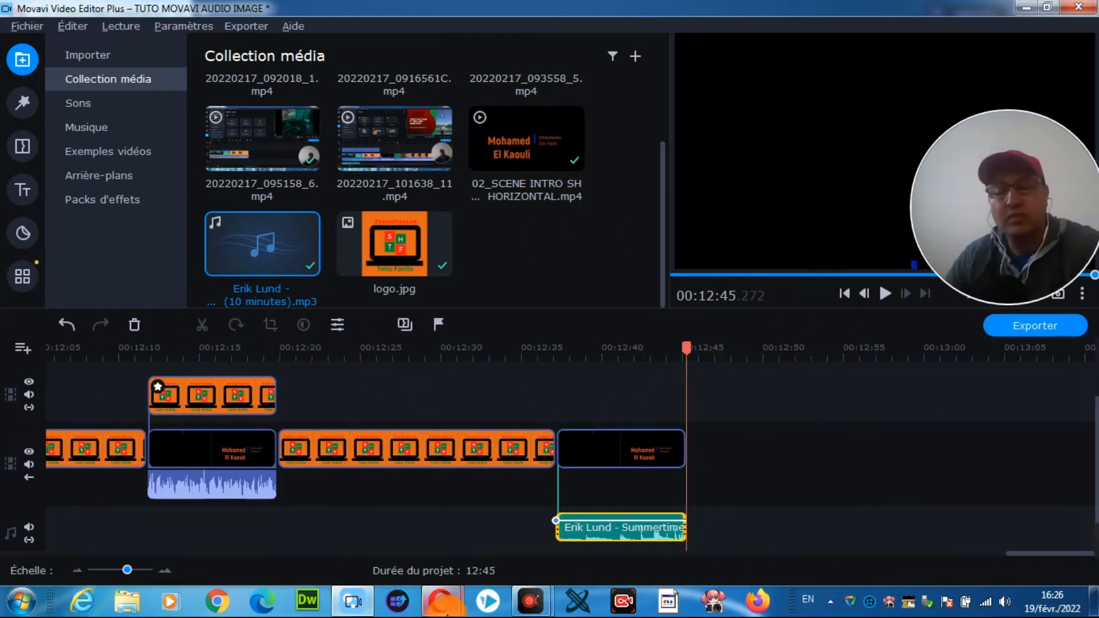
mouse_move(444, 614)
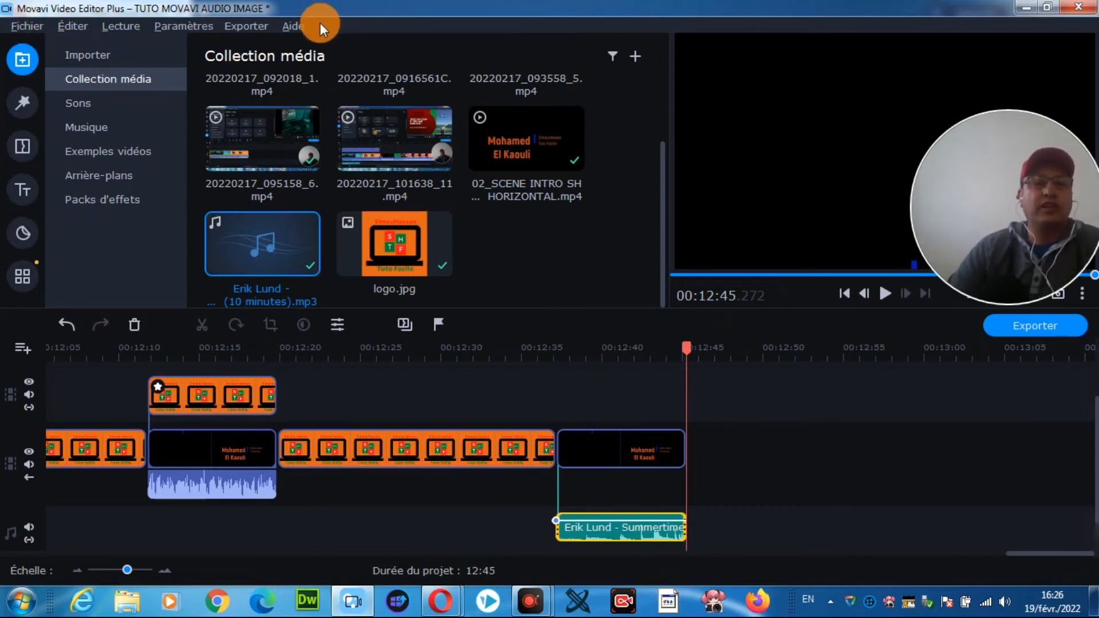
Step: Look at the dialogs for adding media files and saving the video as a media file, closing each without changes
left_click(29, 26)
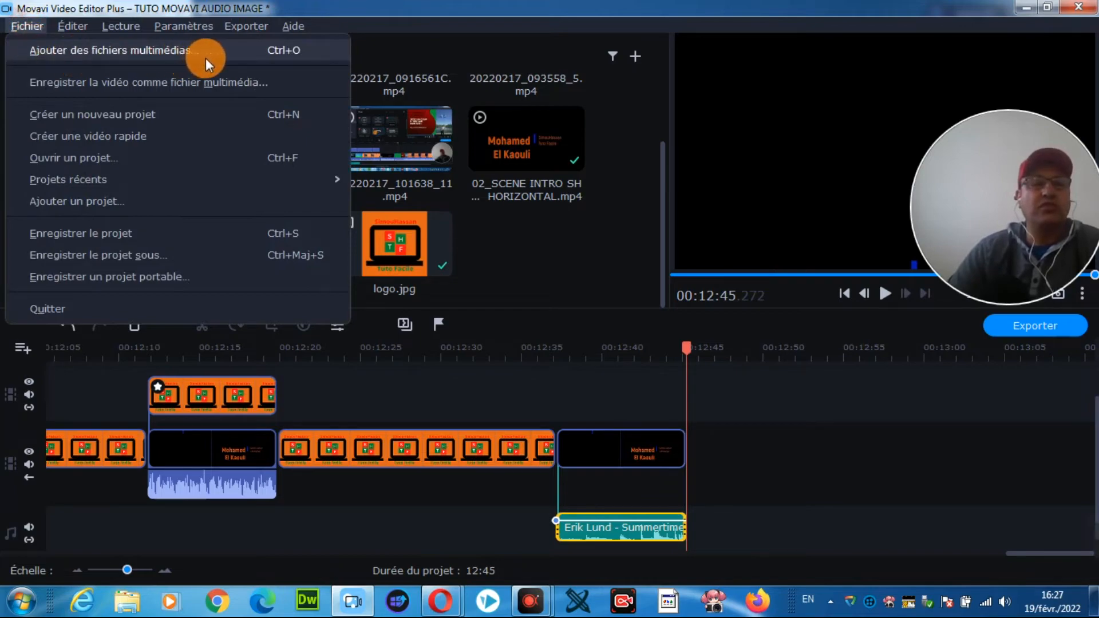
left_click(245, 49)
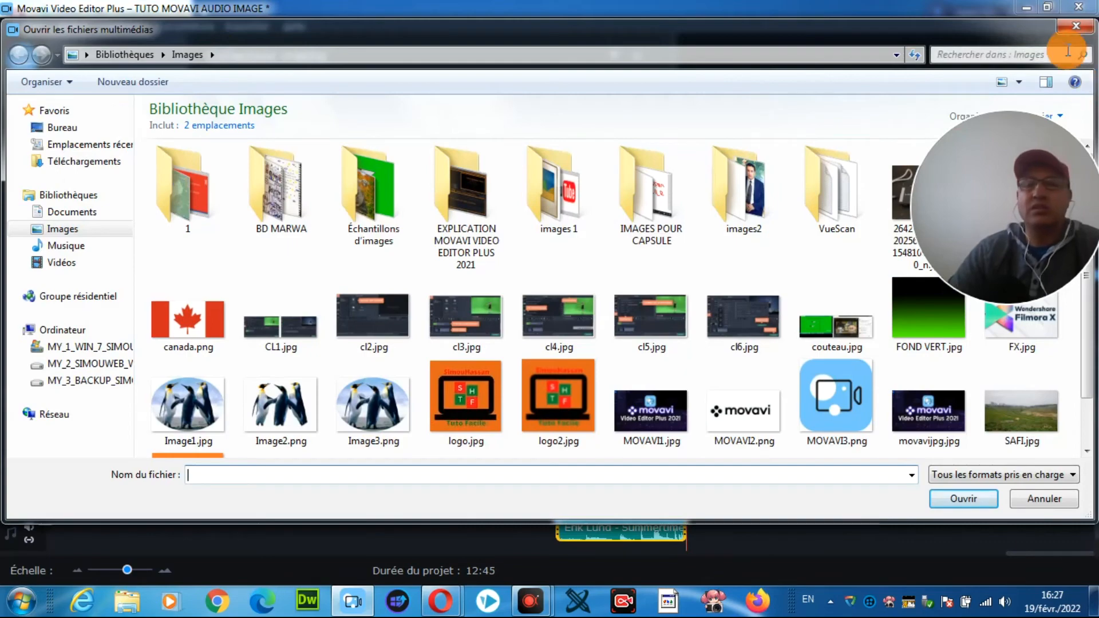
left_click(1076, 26)
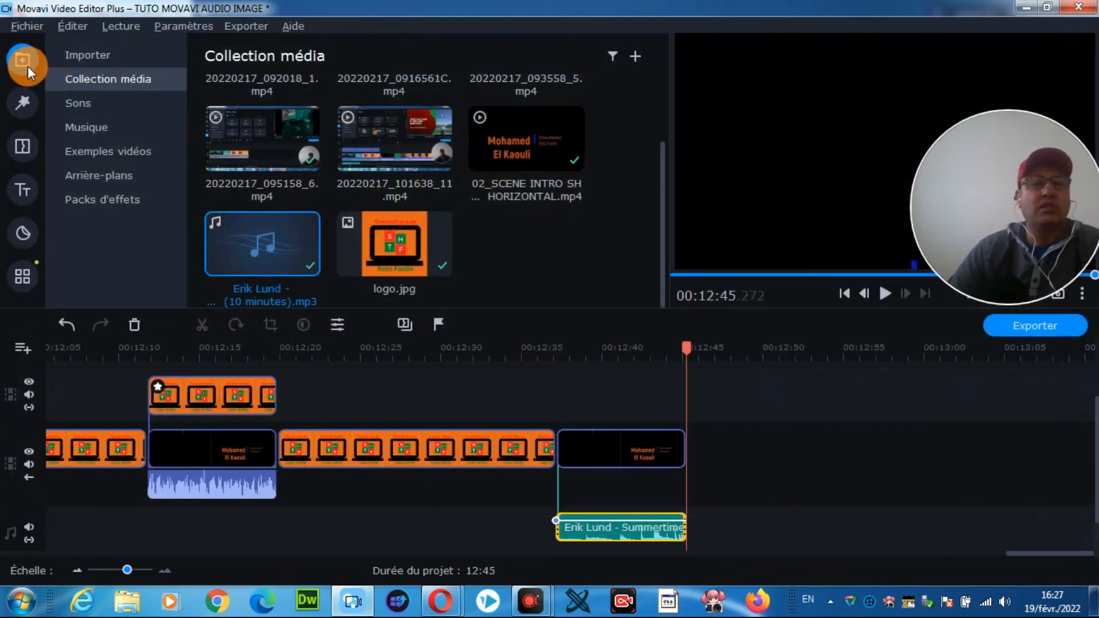
left_click(23, 26)
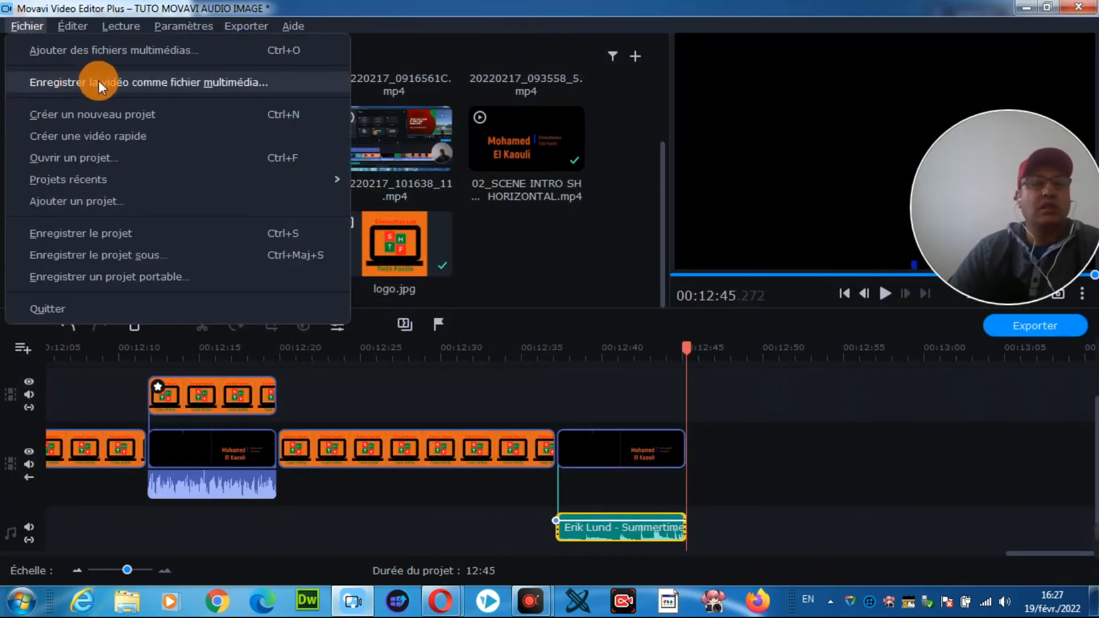
left_click(237, 82)
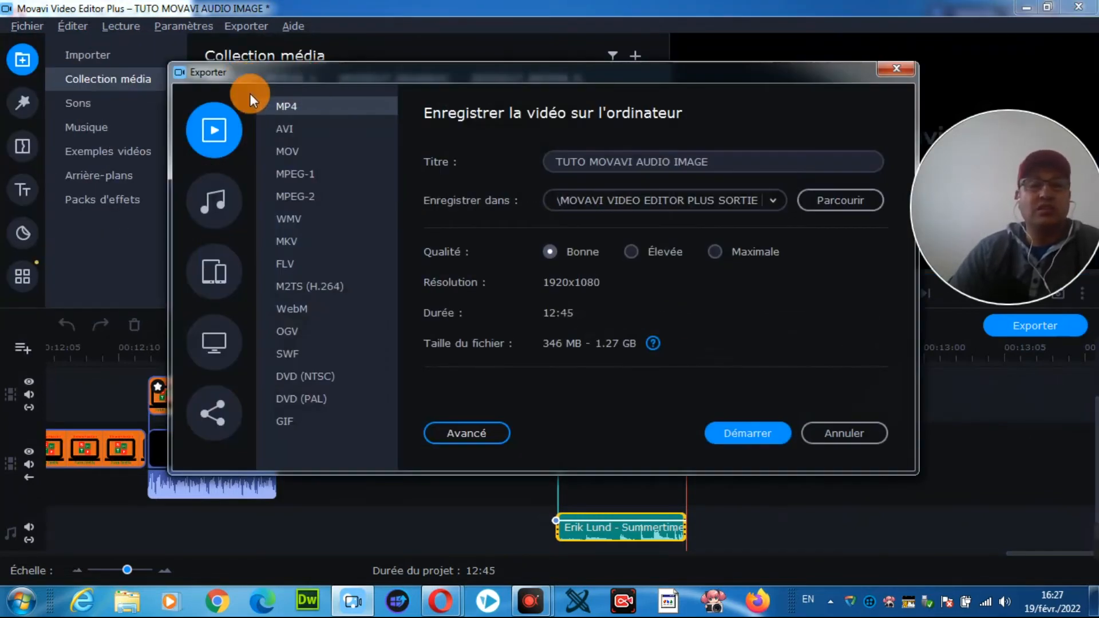
left_click(896, 70)
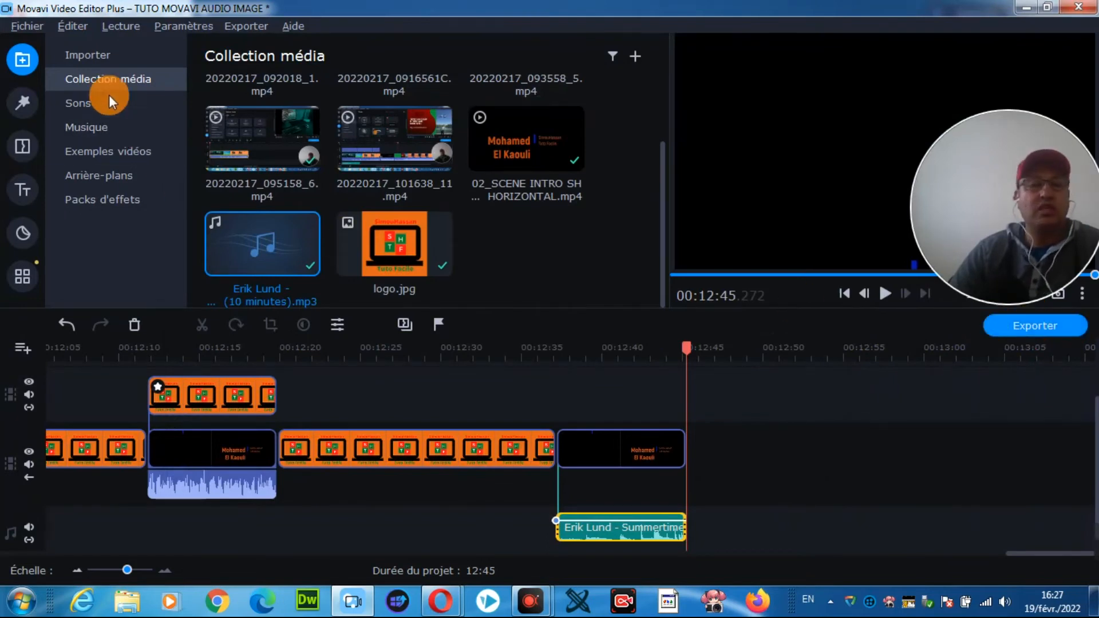
Step: Try the quick video creation command and dismiss its request to save the project
left_click(24, 27)
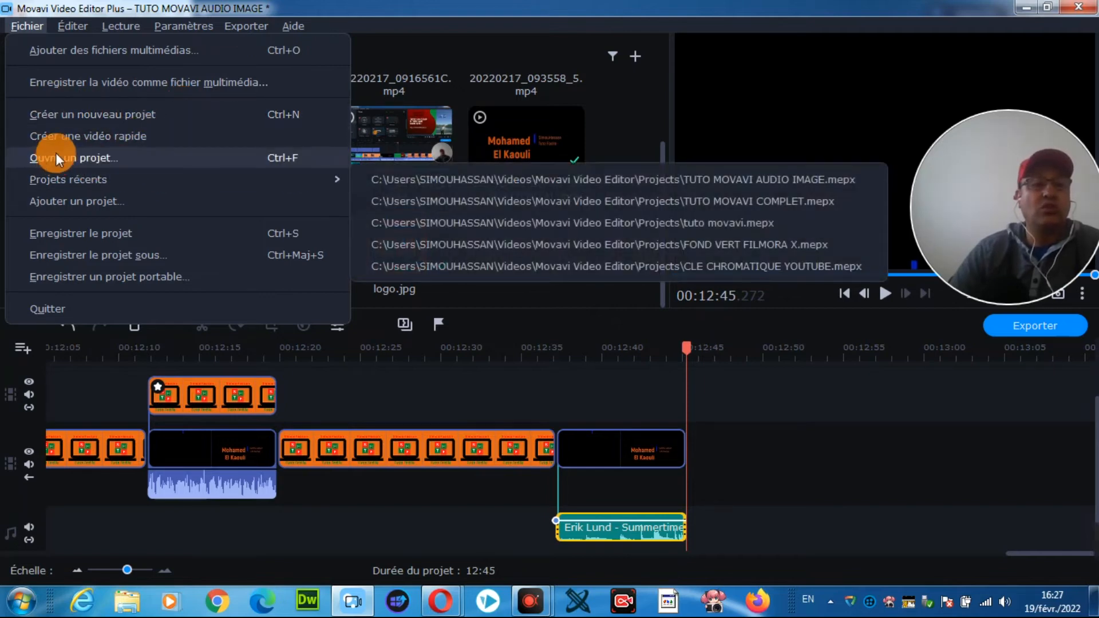
left_click(126, 136)
left_click(139, 144)
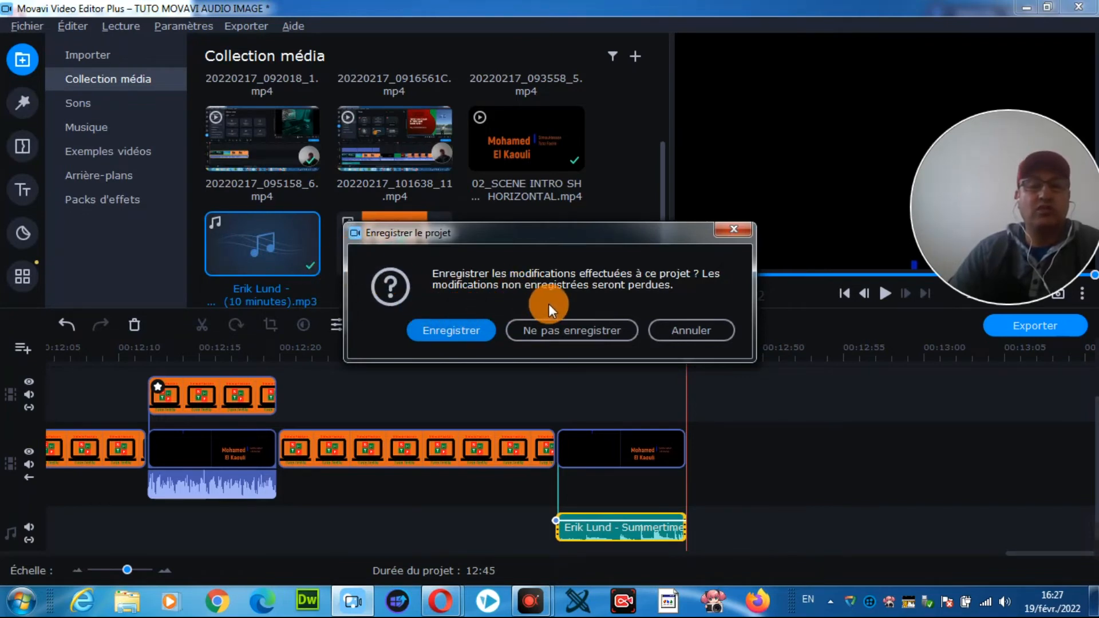
left_click(734, 230)
Step: Review the commands for opening, adding and saving projects, and the clip editing commands
left_click(31, 27)
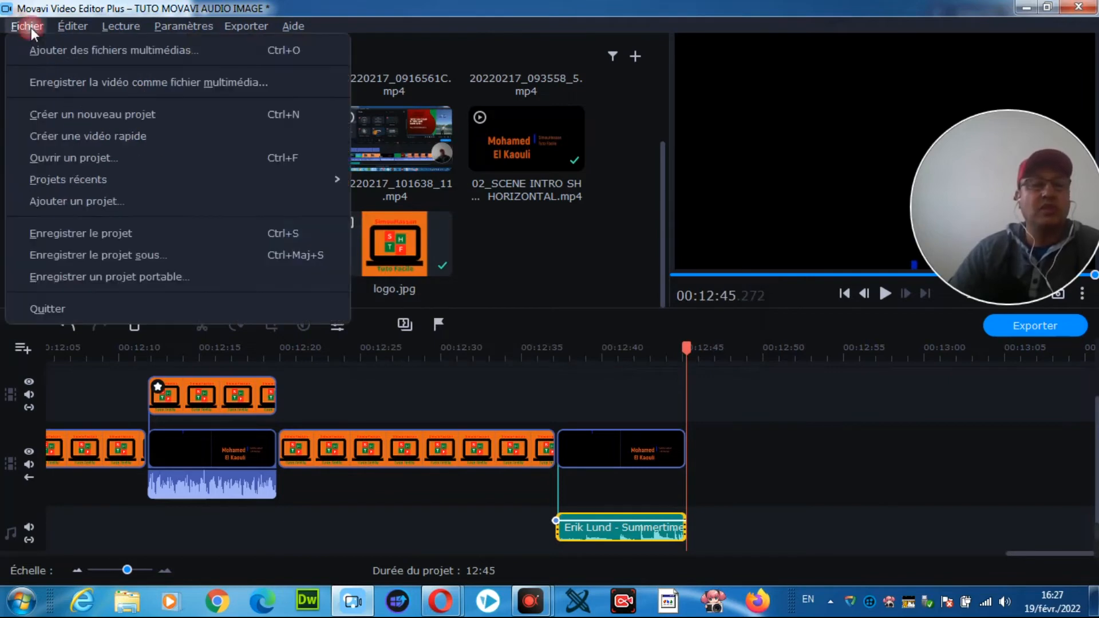
left_click(96, 161)
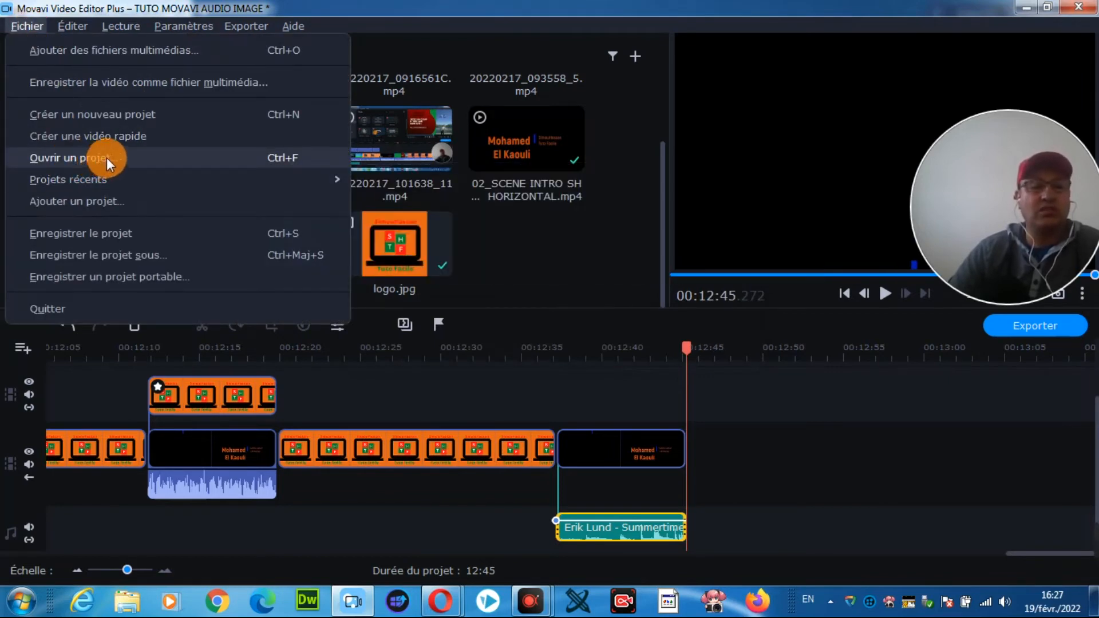
mouse_move(74, 184)
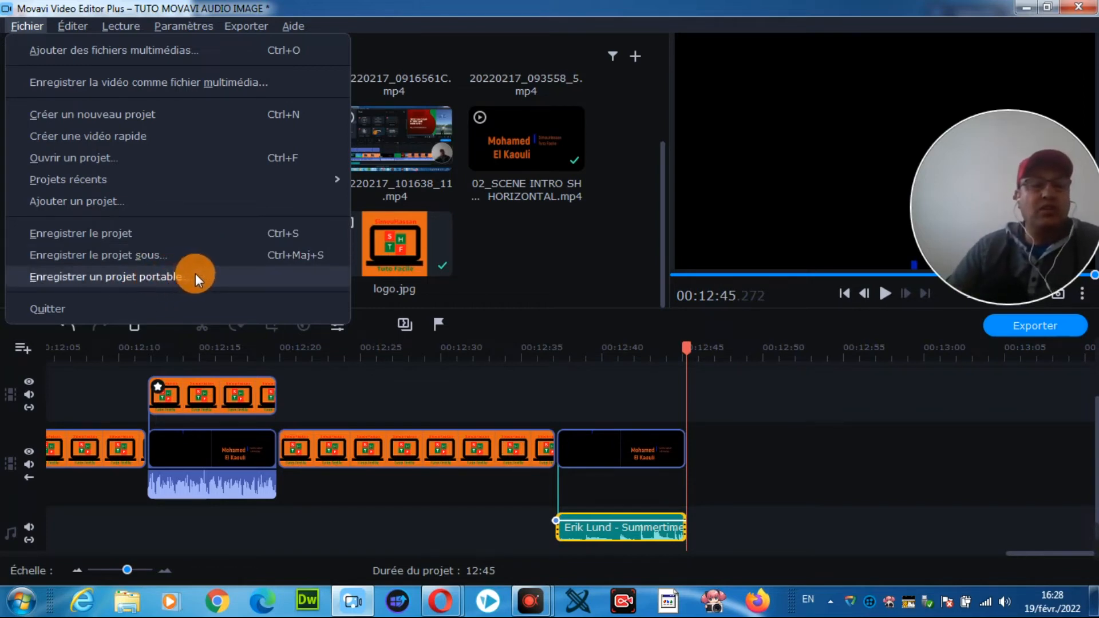
mouse_move(76, 18)
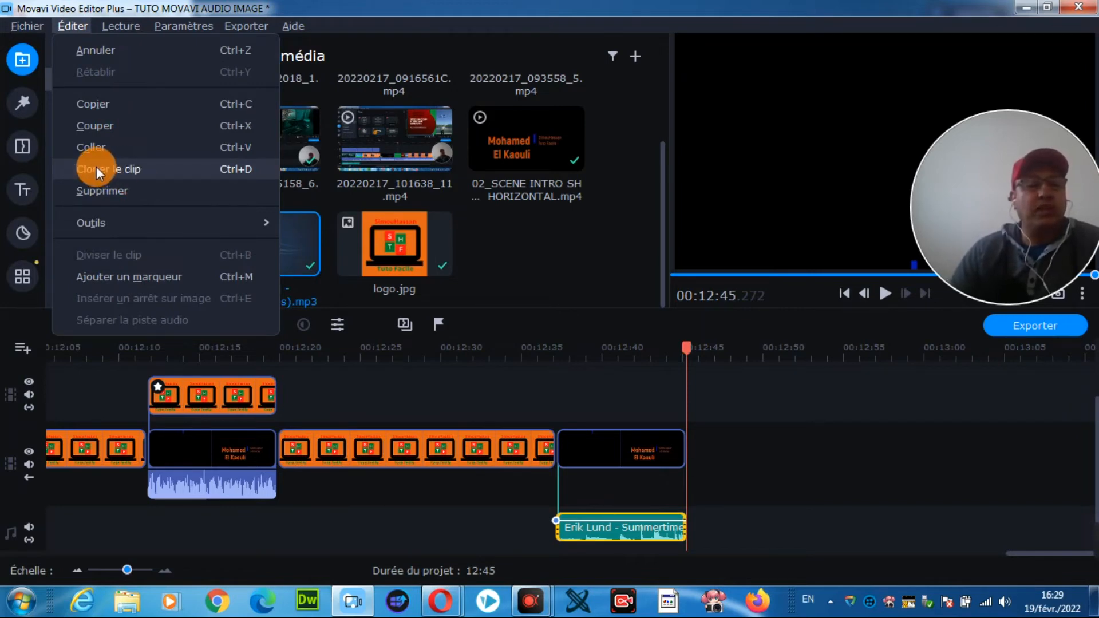
mouse_move(159, 226)
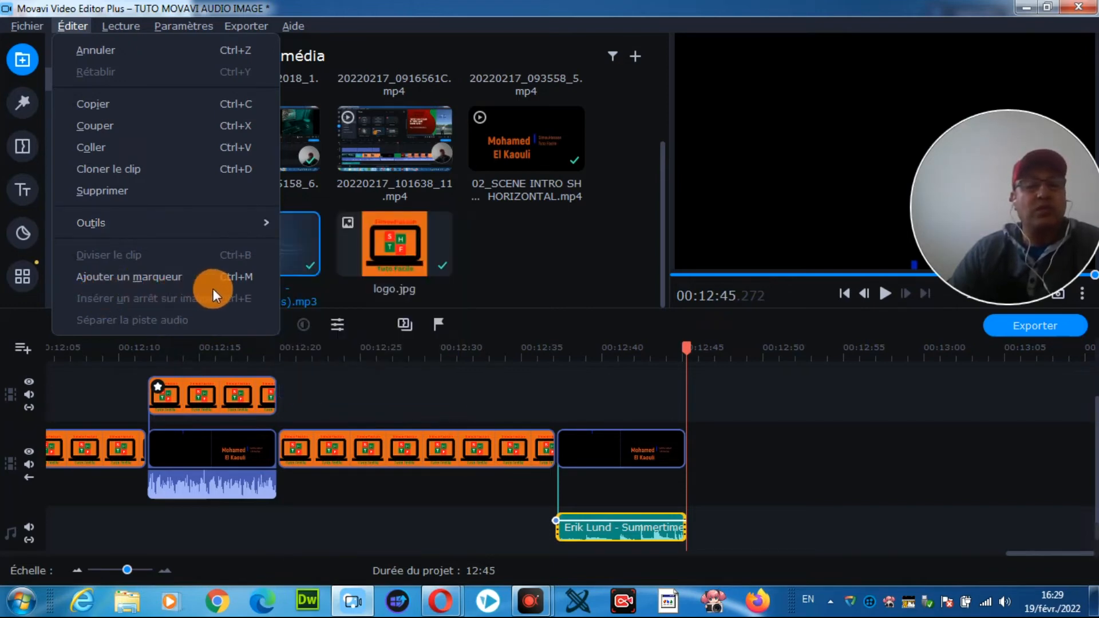
Step: Examine the playback commands and the preview player's extra options
mouse_move(134, 27)
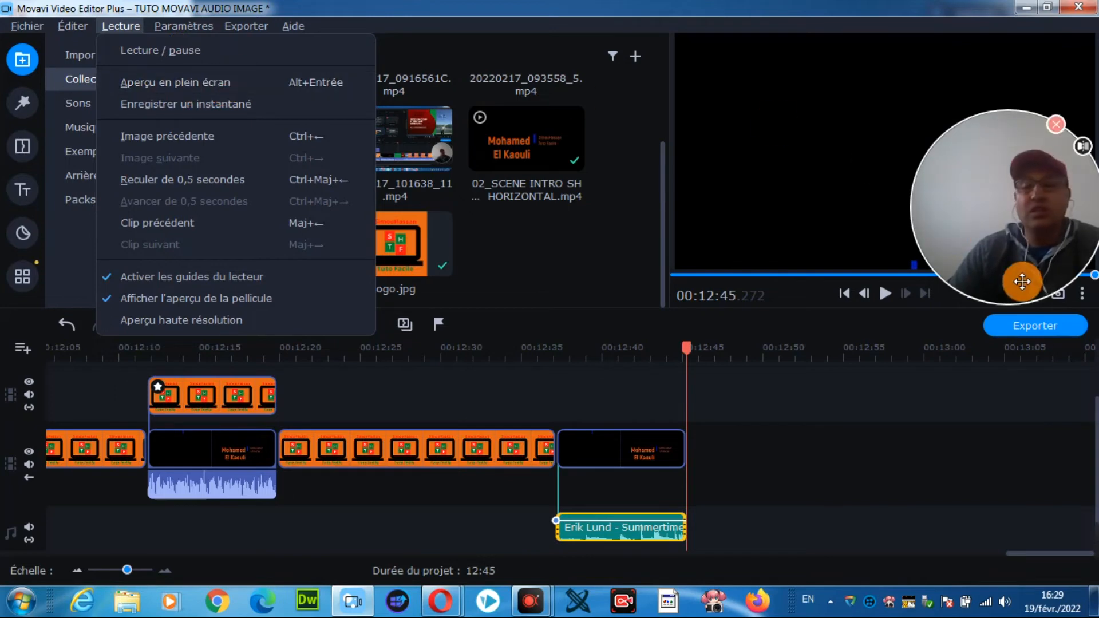
left_click_drag(1021, 214, 956, 142)
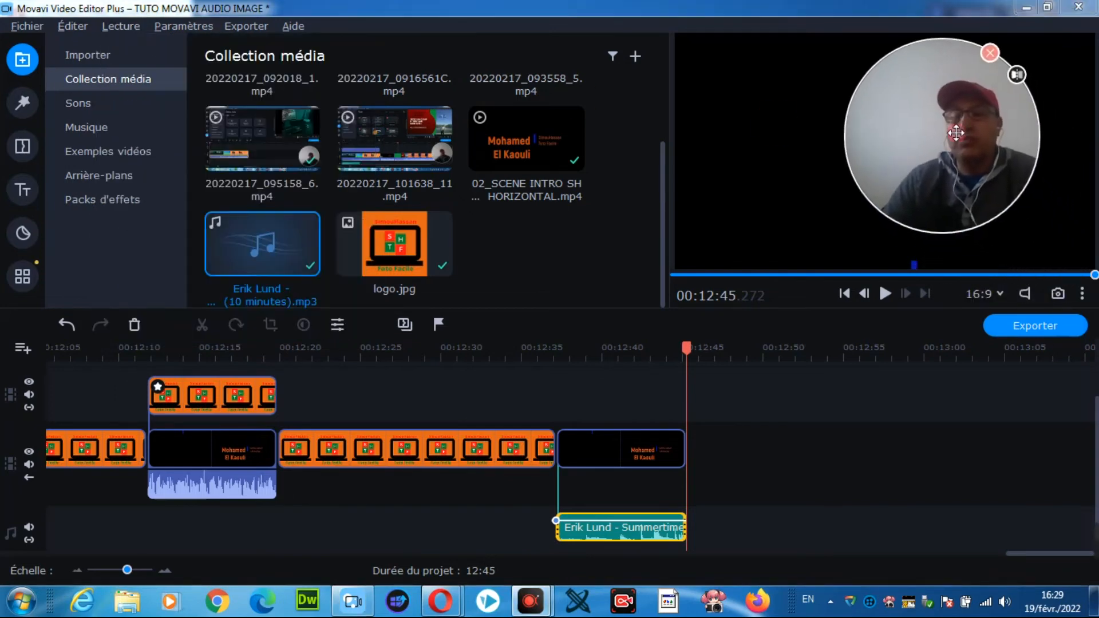
left_click(1083, 295)
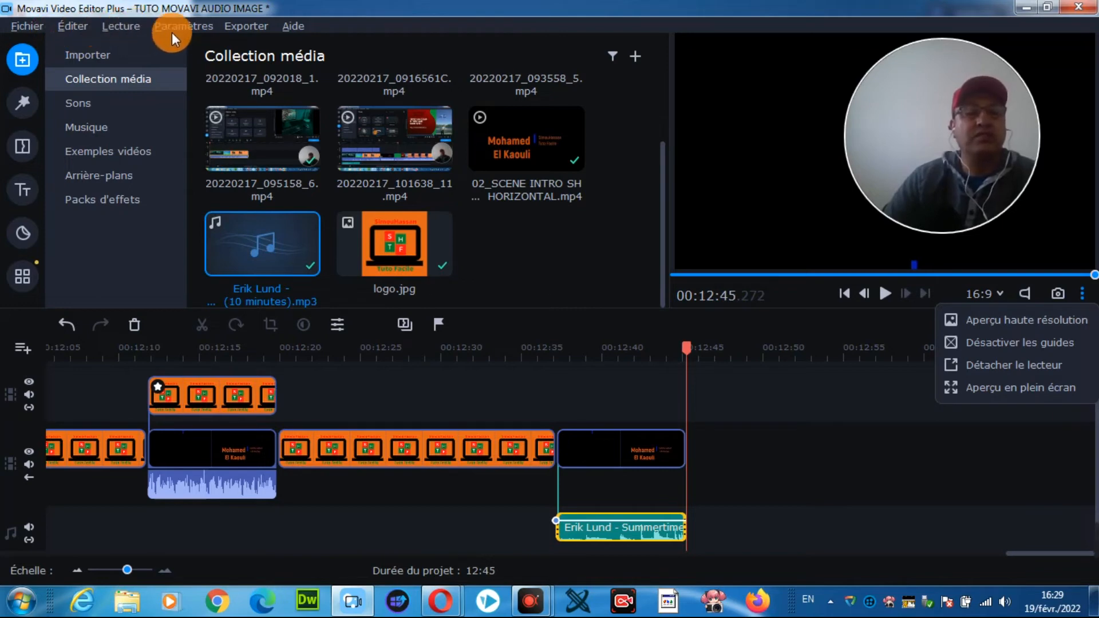
left_click(117, 27)
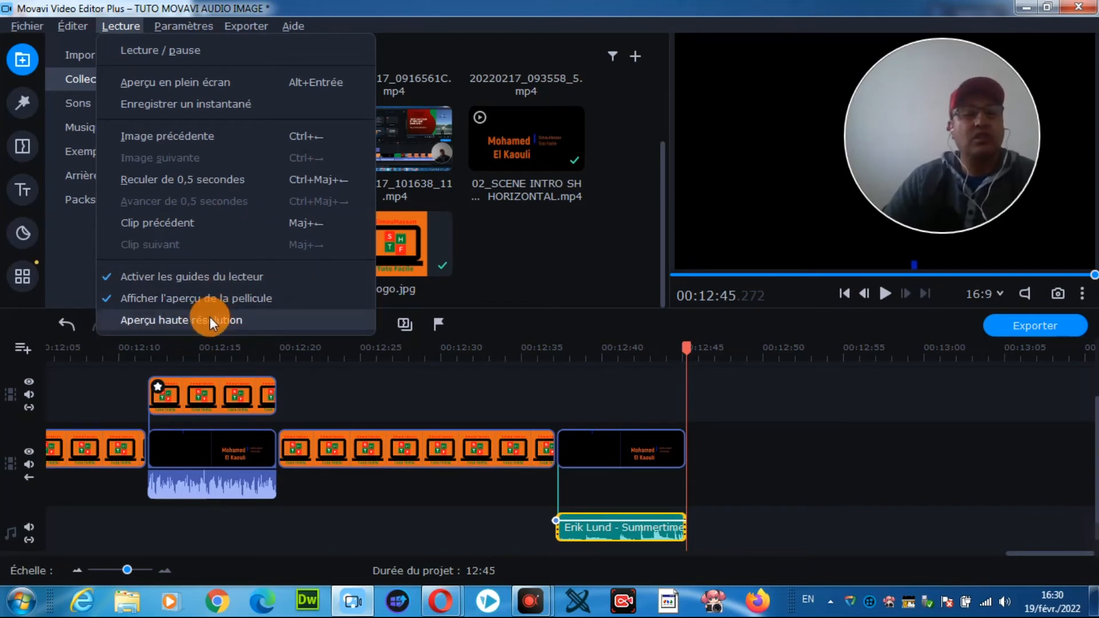
Step: Review the available interface languages and the general preferences, keeping the language as Français
mouse_move(173, 27)
left_click(172, 26)
left_click(172, 26)
mouse_move(216, 53)
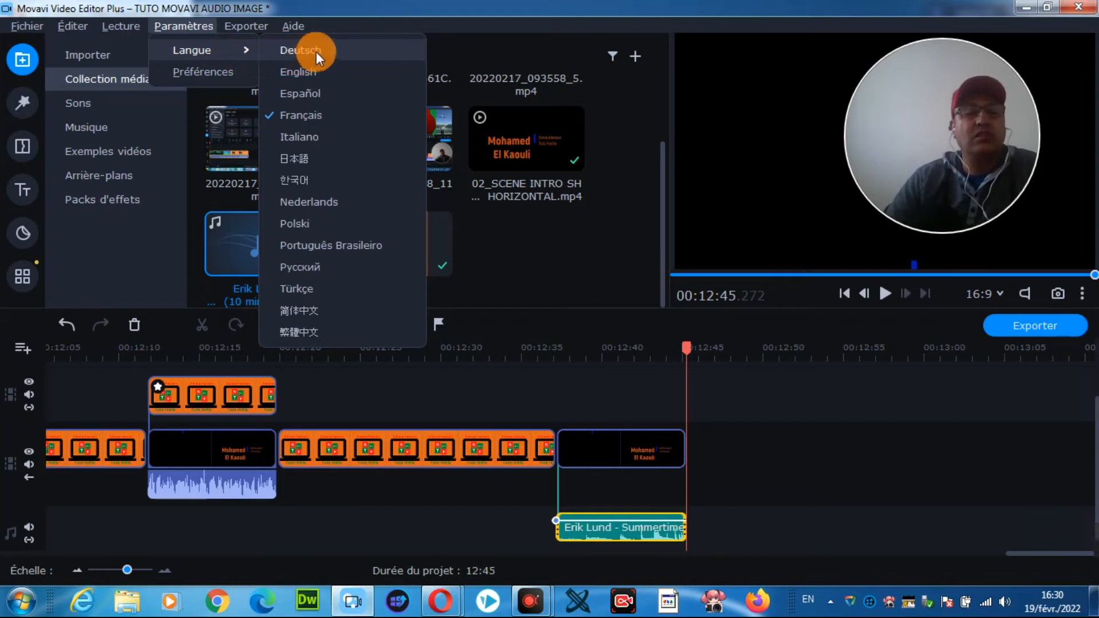
left_click(194, 73)
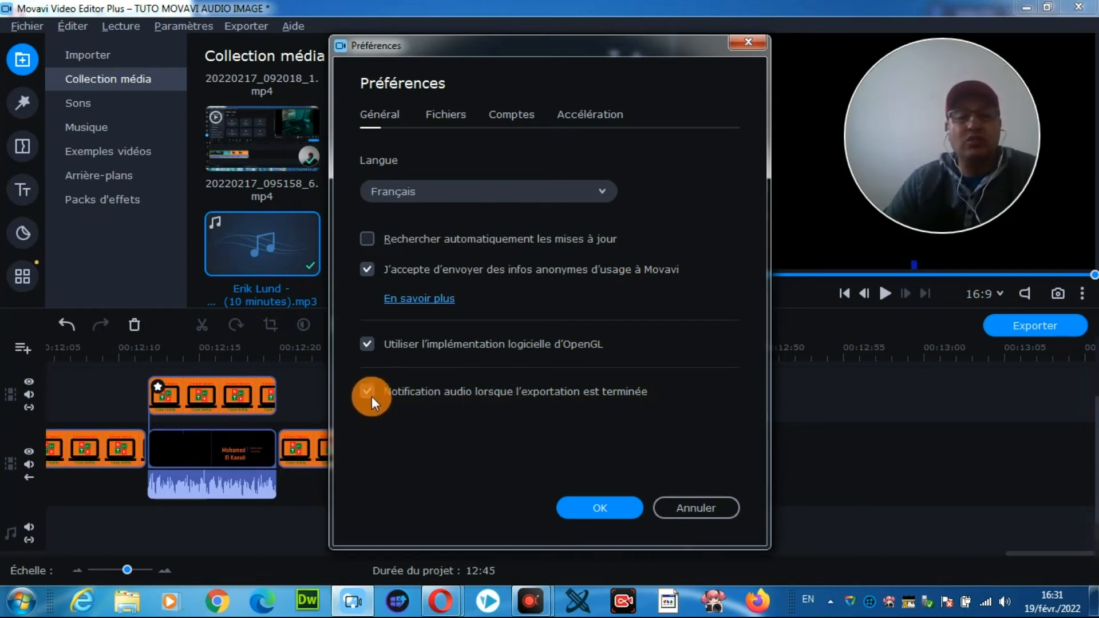
left_click(616, 507)
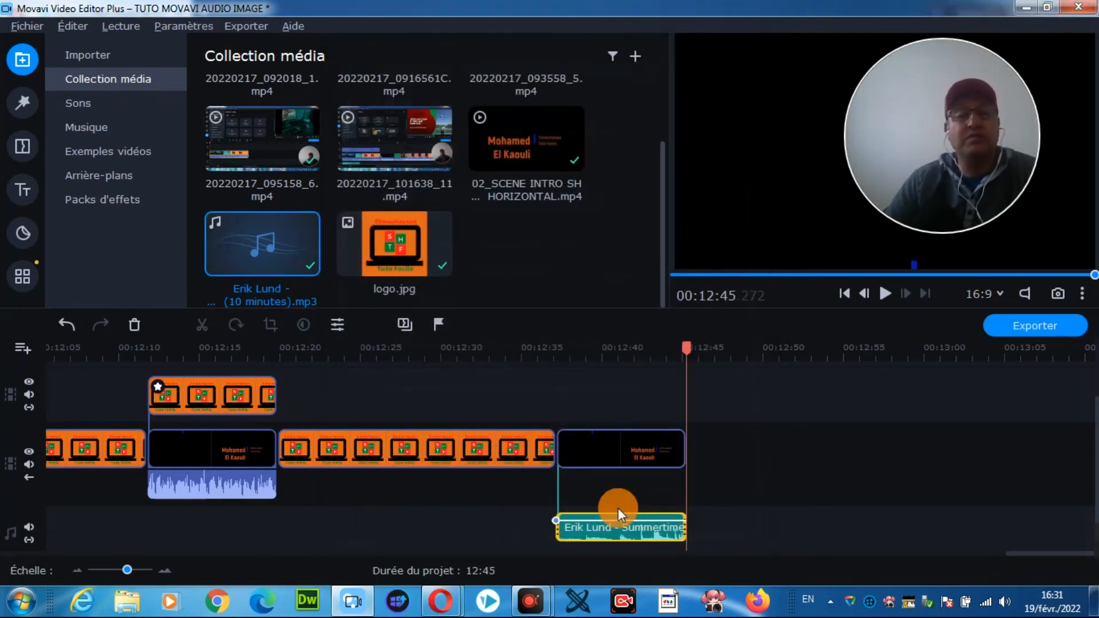
Step: Look at the video export settings for the project and close them without exporting
left_click(247, 29)
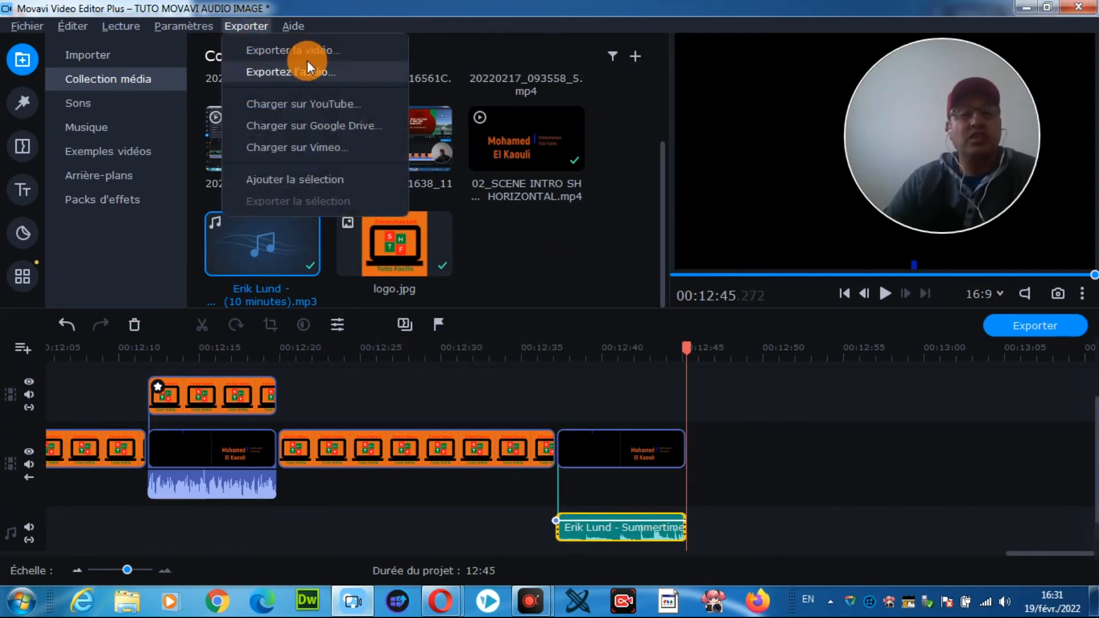
left_click(325, 53)
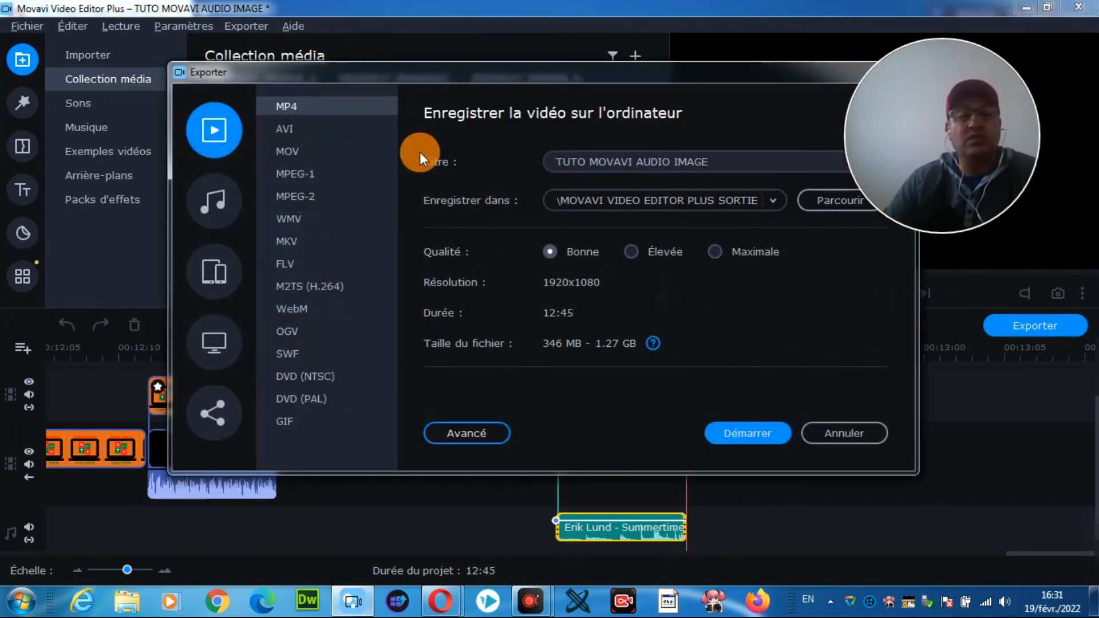
left_click_drag(696, 80, 571, 103)
left_click(769, 94)
Step: Open the audio export settings and review the available audio file formats
left_click(246, 26)
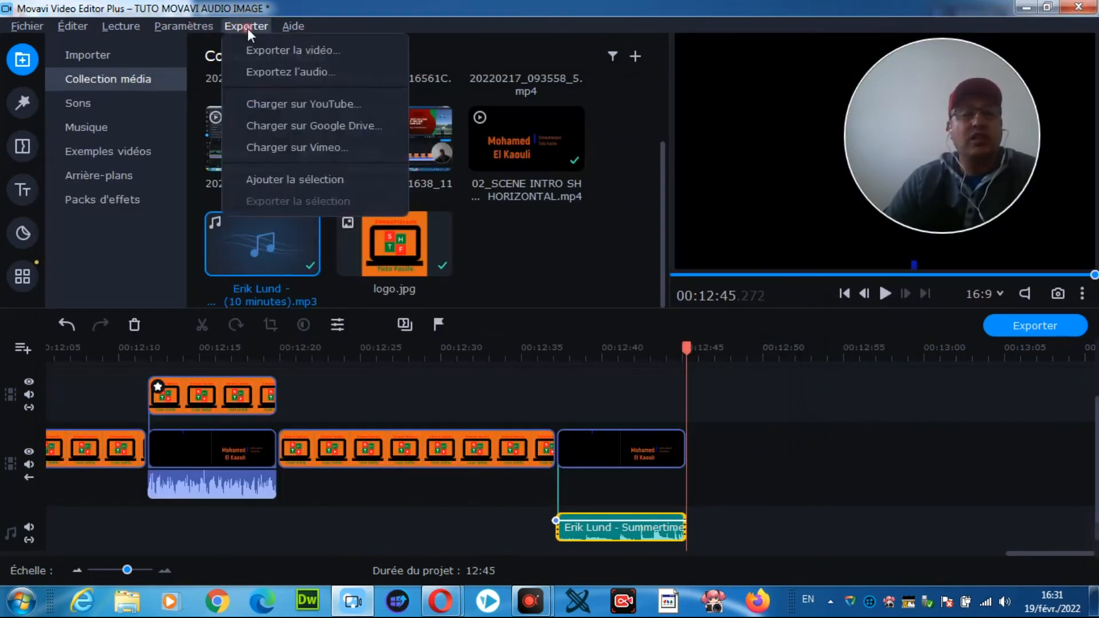
left_click(290, 71)
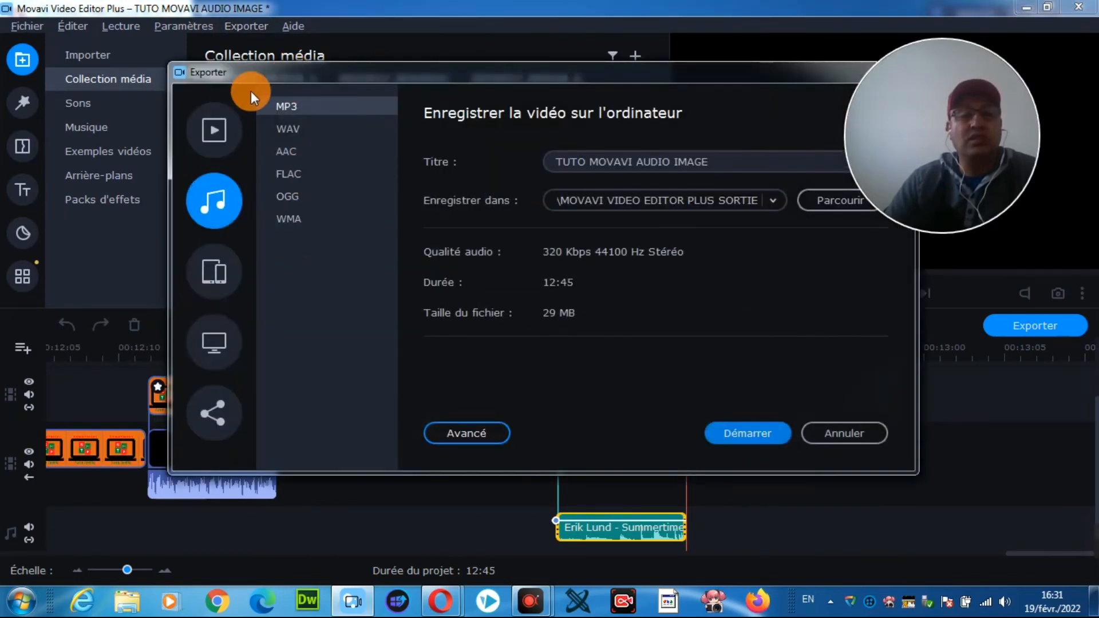
left_click(219, 131)
left_click(221, 197)
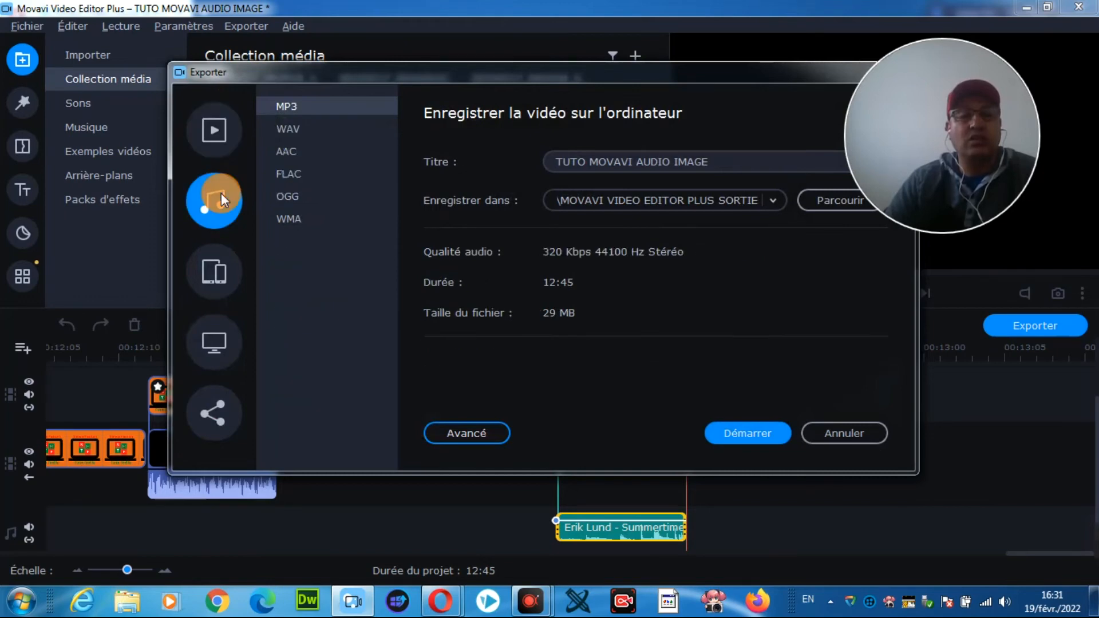
Step: Review the export presets for mobile devices, televisions and online sharing, close them without exporting, and look over the remaining export commands
left_click(219, 262)
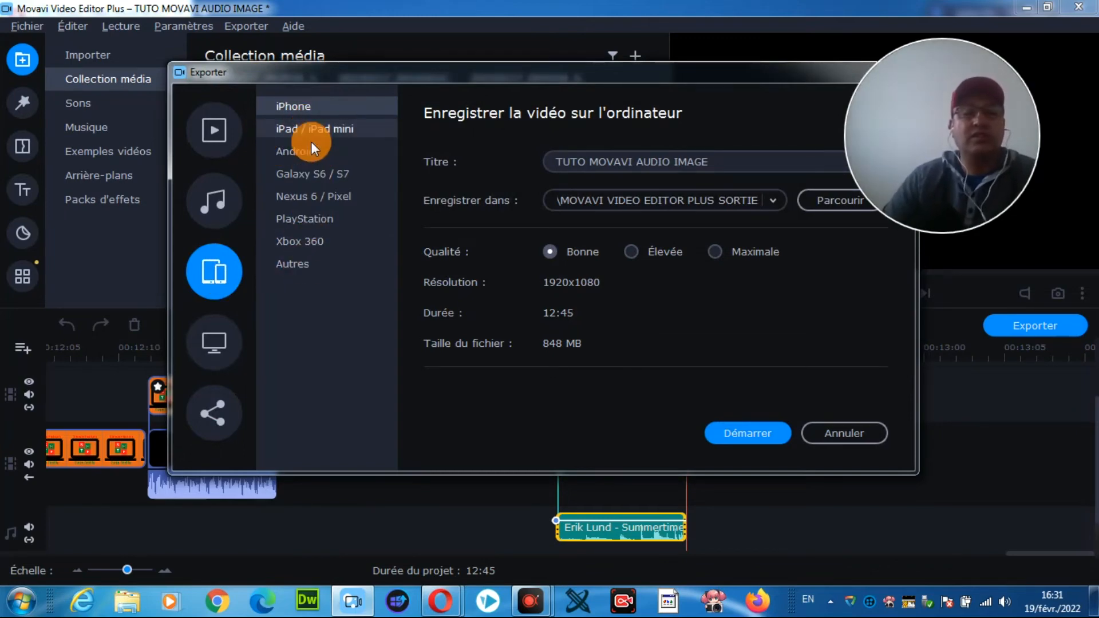
left_click(220, 342)
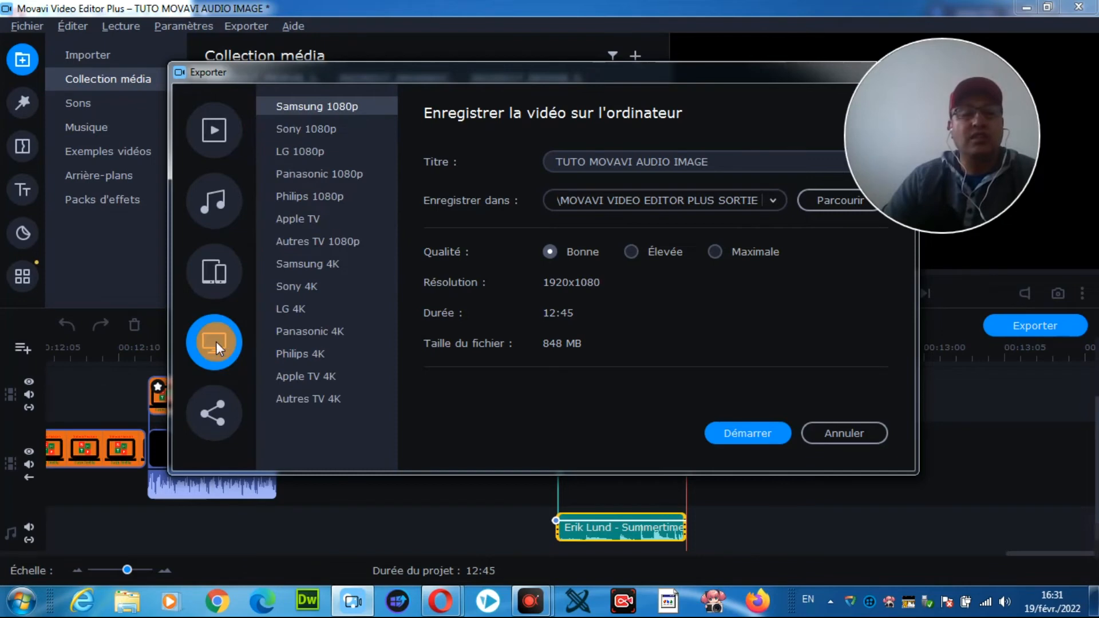
left_click(223, 398)
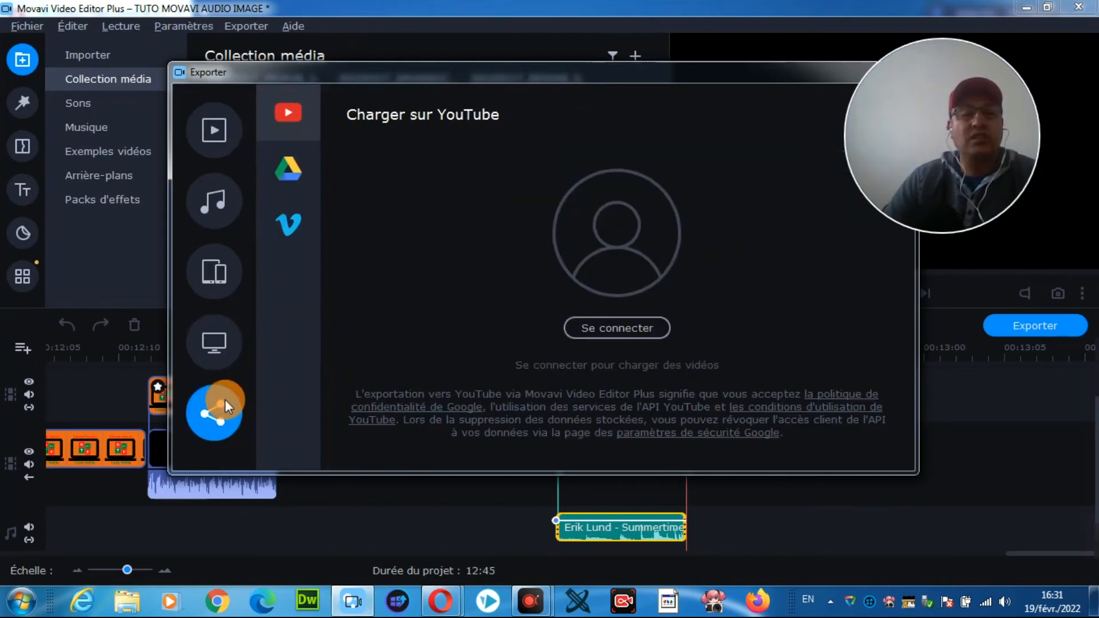
left_click_drag(777, 88, 662, 219)
left_click(785, 217)
left_click(259, 25)
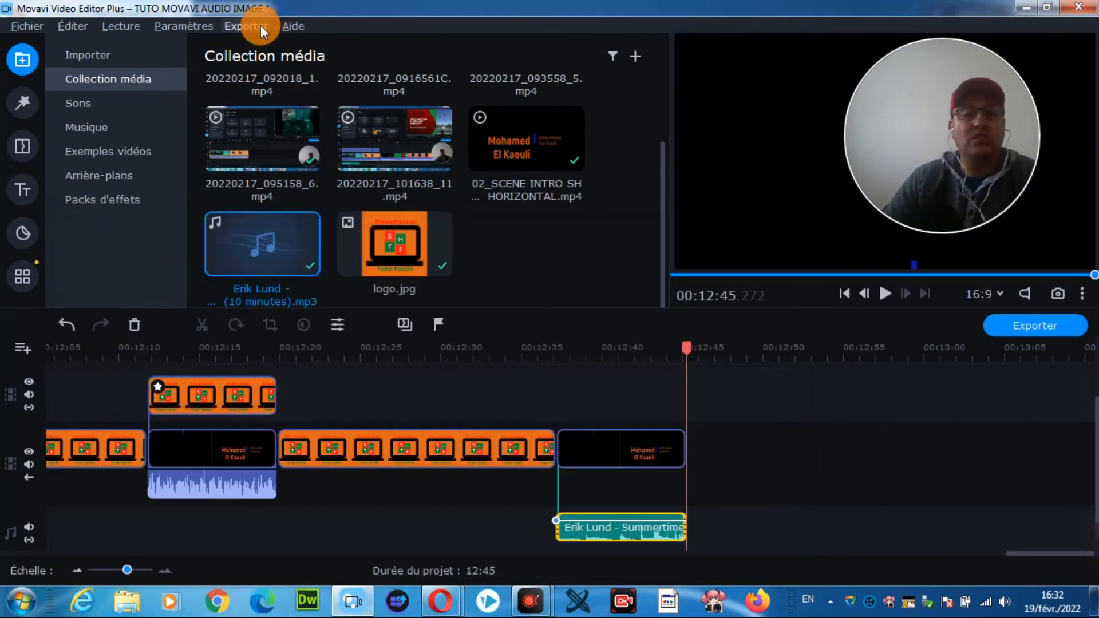
left_click(280, 104)
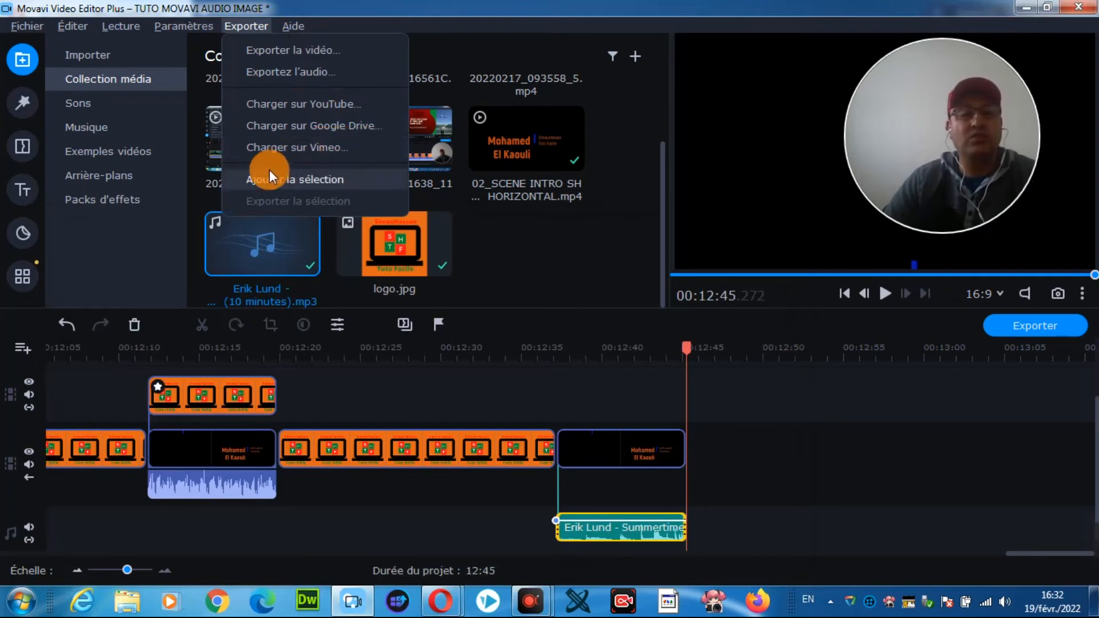
Step: Open the Movavi Video Editor Plus user manual and maximize its browser window
left_click(307, 27)
left_click(291, 23)
left_click(291, 23)
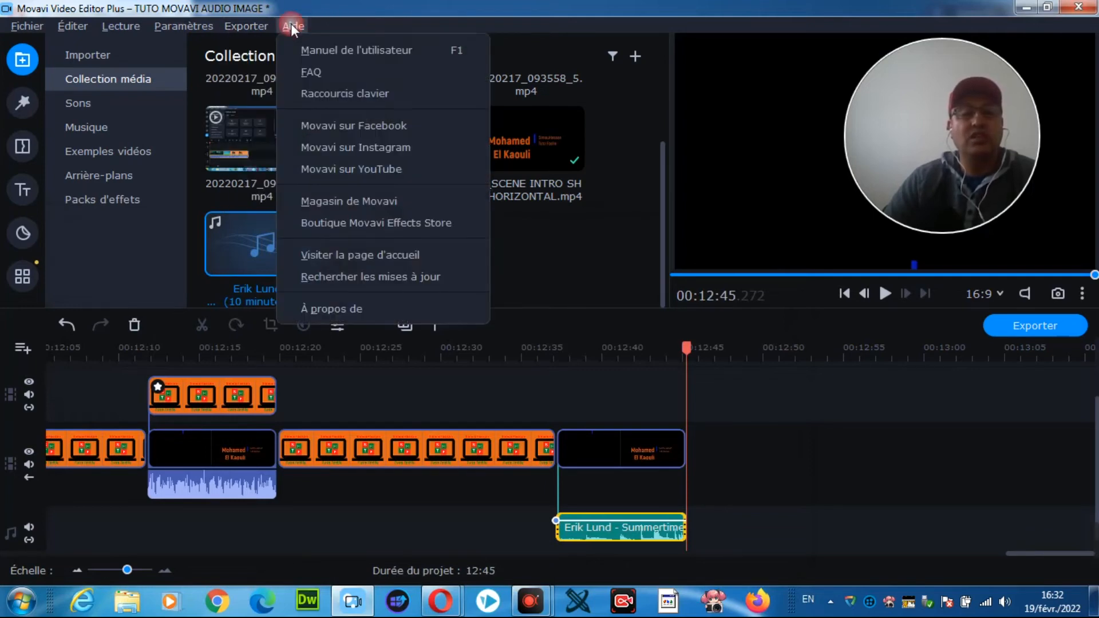
left_click(360, 48)
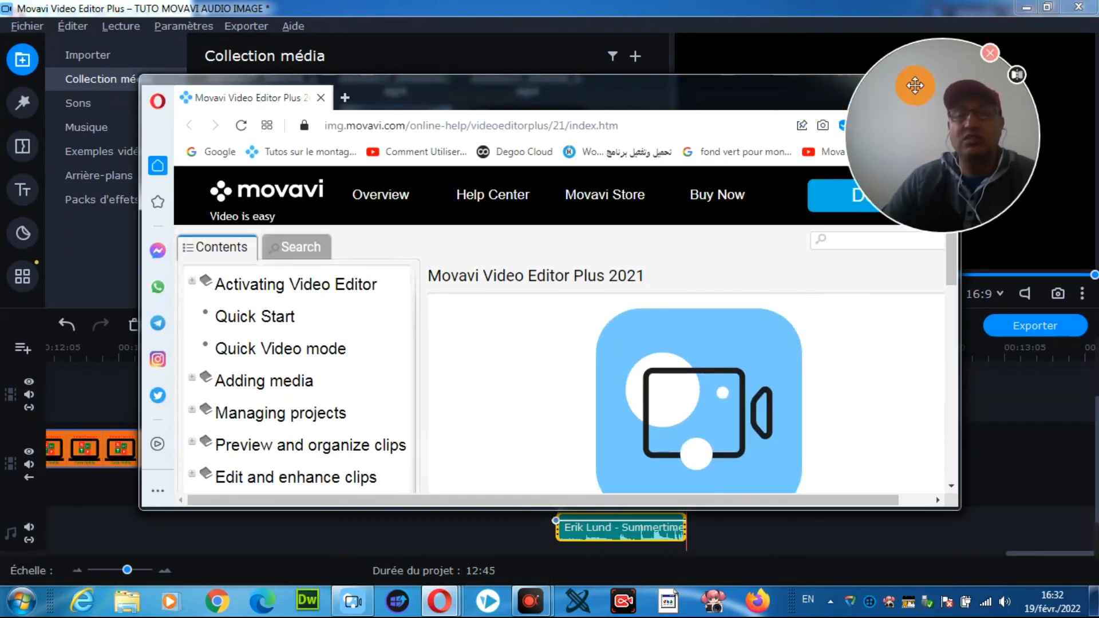
left_click_drag(894, 82, 987, 240)
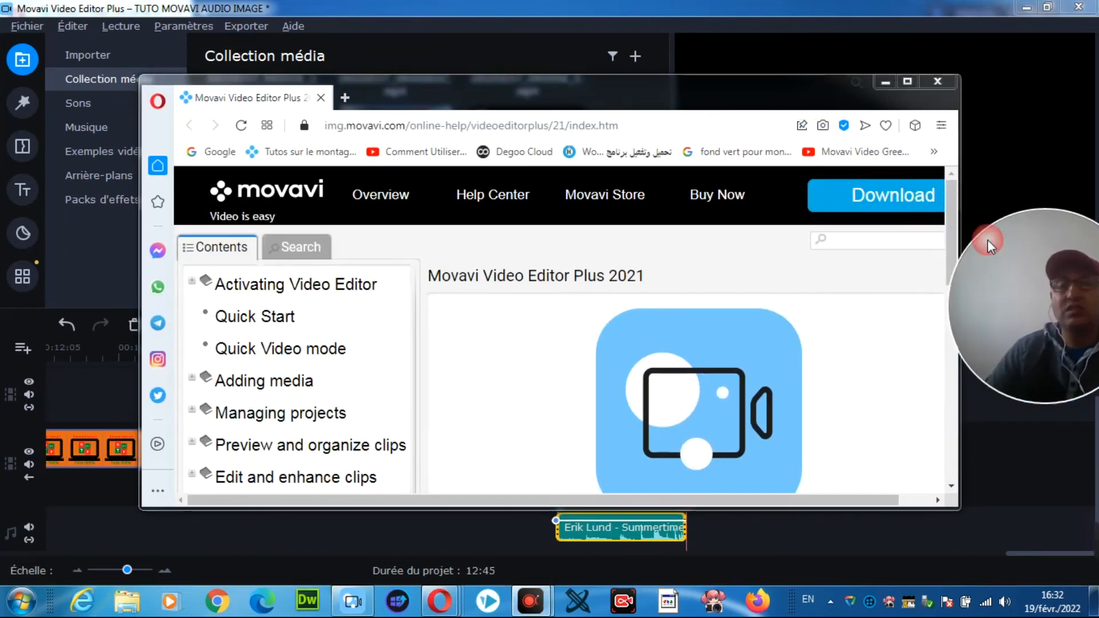
left_click(907, 83)
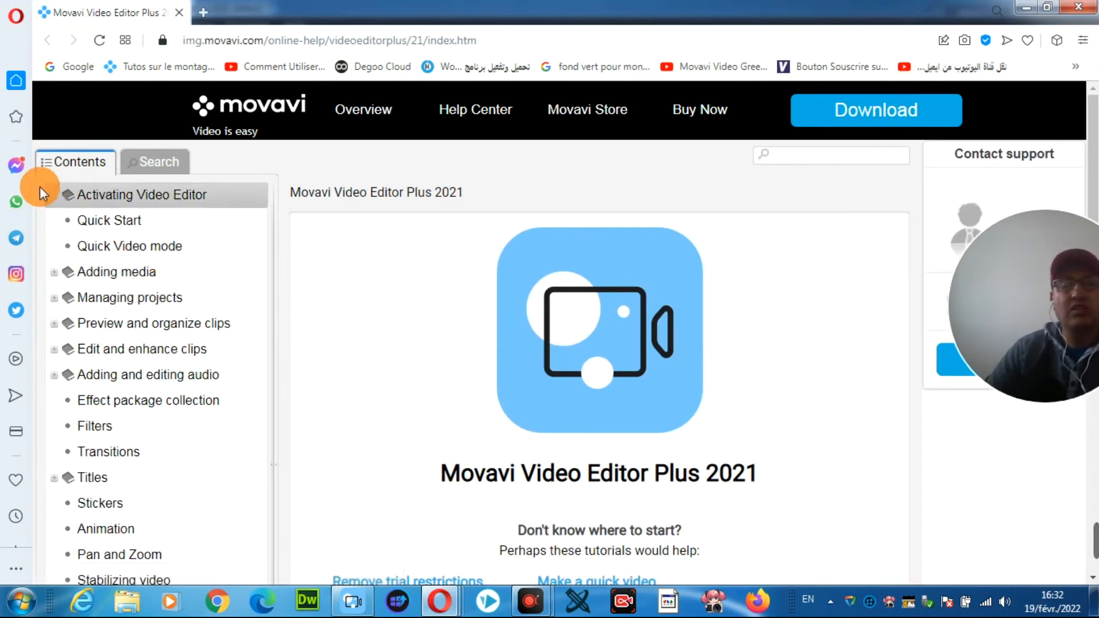
Step: Look through the manual's Quick Start and "Adding and editing audio" pages and the rest of its contents list
left_click(100, 221)
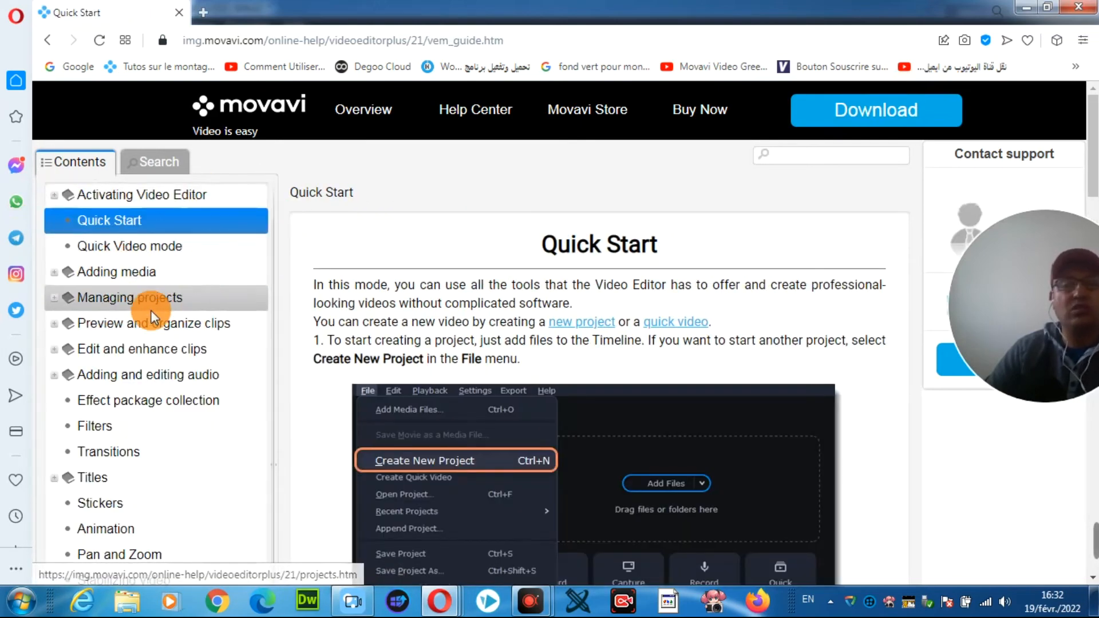
left_click(111, 375)
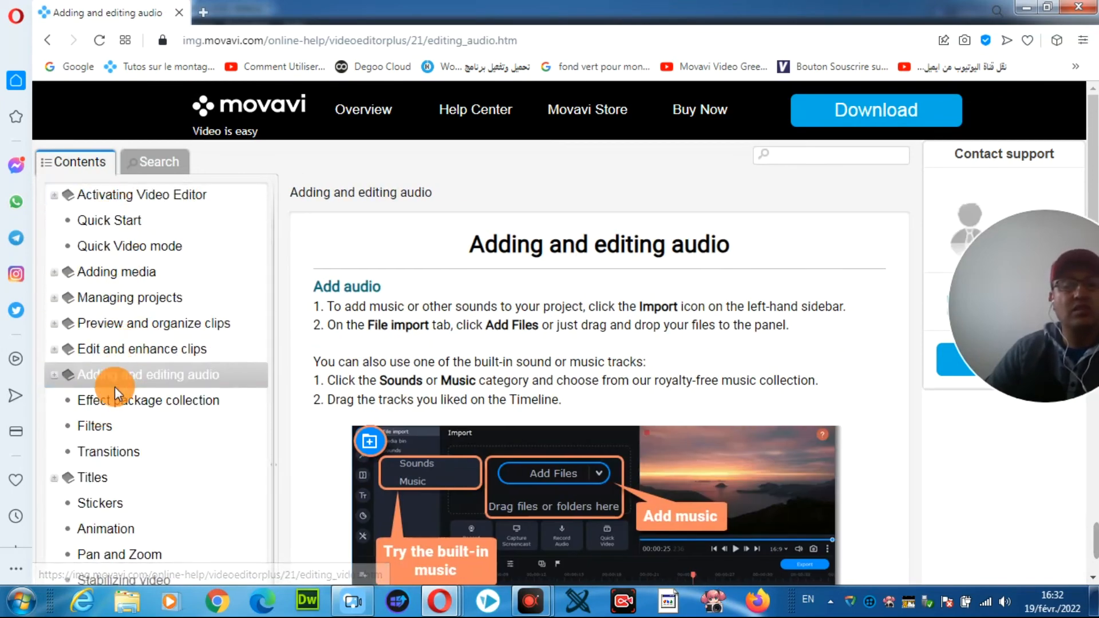
scroll(115, 386, "down", 4)
scroll(114, 455, "down", 5)
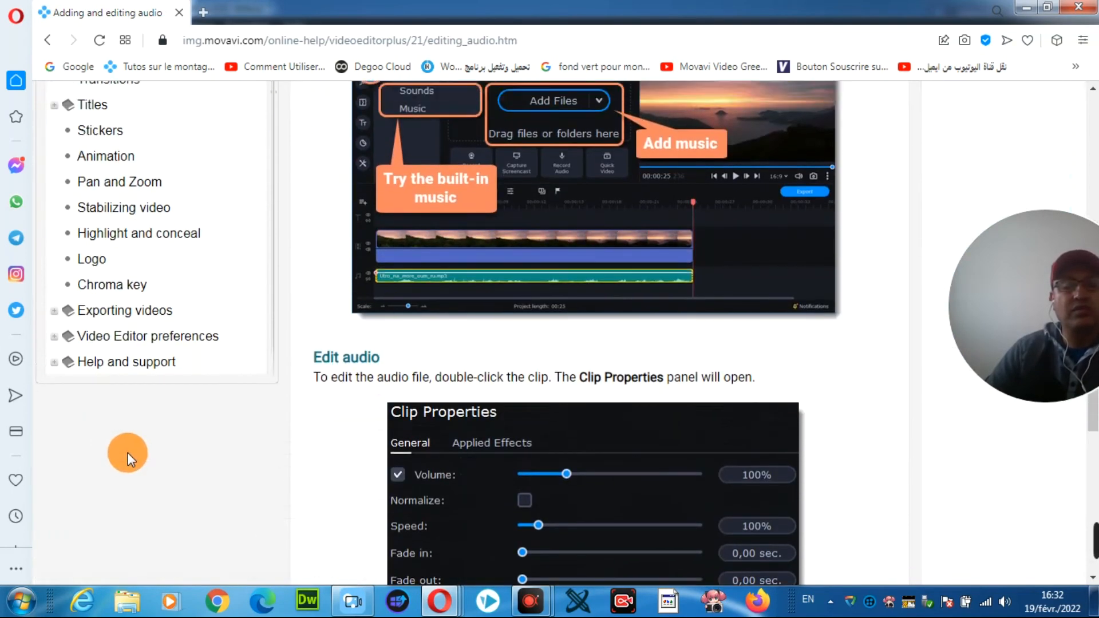
scroll(129, 452, "up", 1)
scroll(130, 452, "down", 4)
scroll(129, 444, "up", 12)
scroll(143, 453, "up", 2)
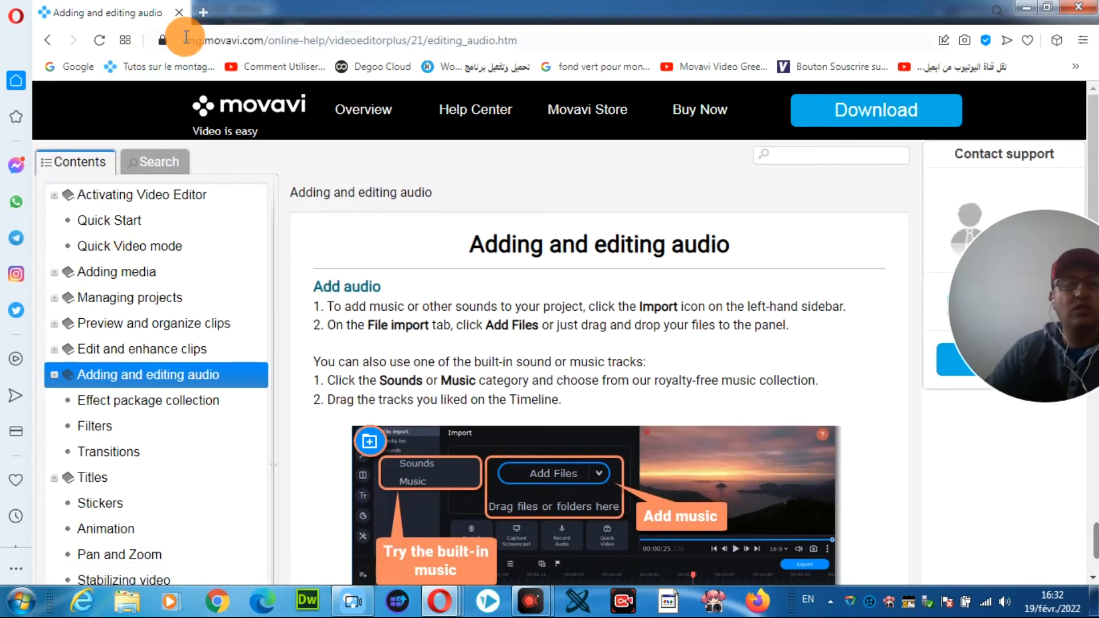
Step: Copy the web address of the manual's "Adding and editing audio" page
left_click(297, 37)
key("ctrl+c")
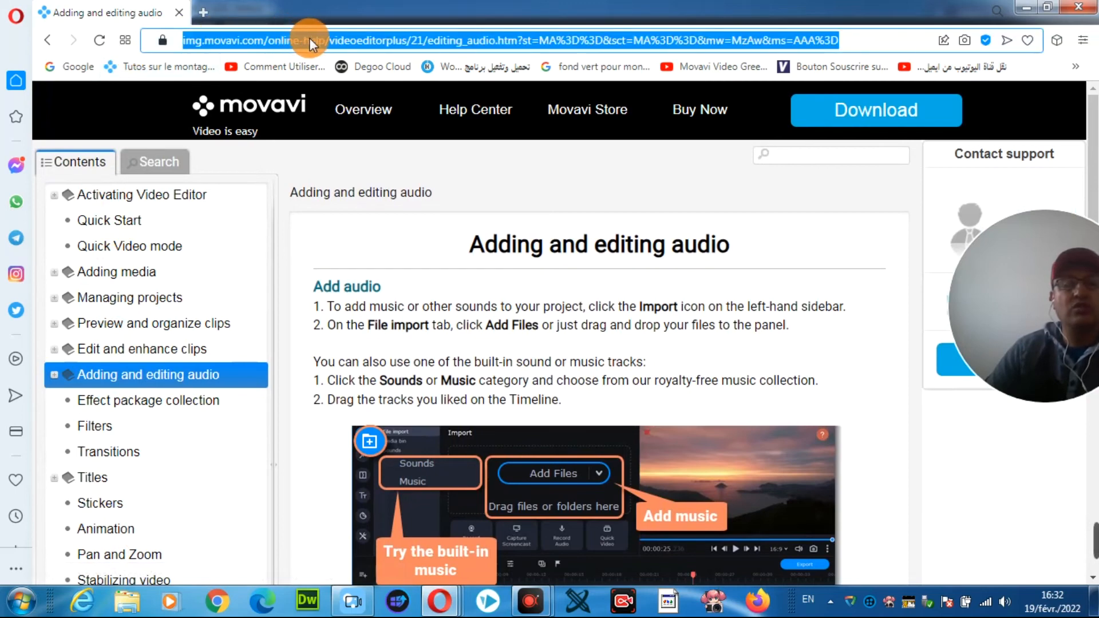
right_click(310, 38)
left_click(345, 101)
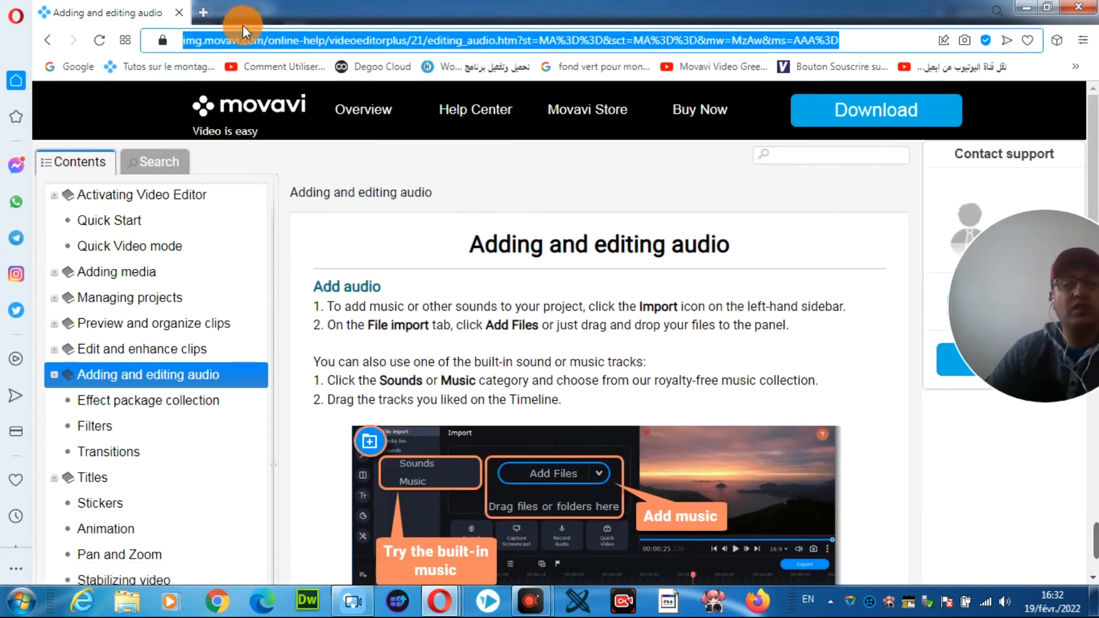
Step: Search the web for "traduction" in a new browser tab and open Google Traduction
left_click(206, 9)
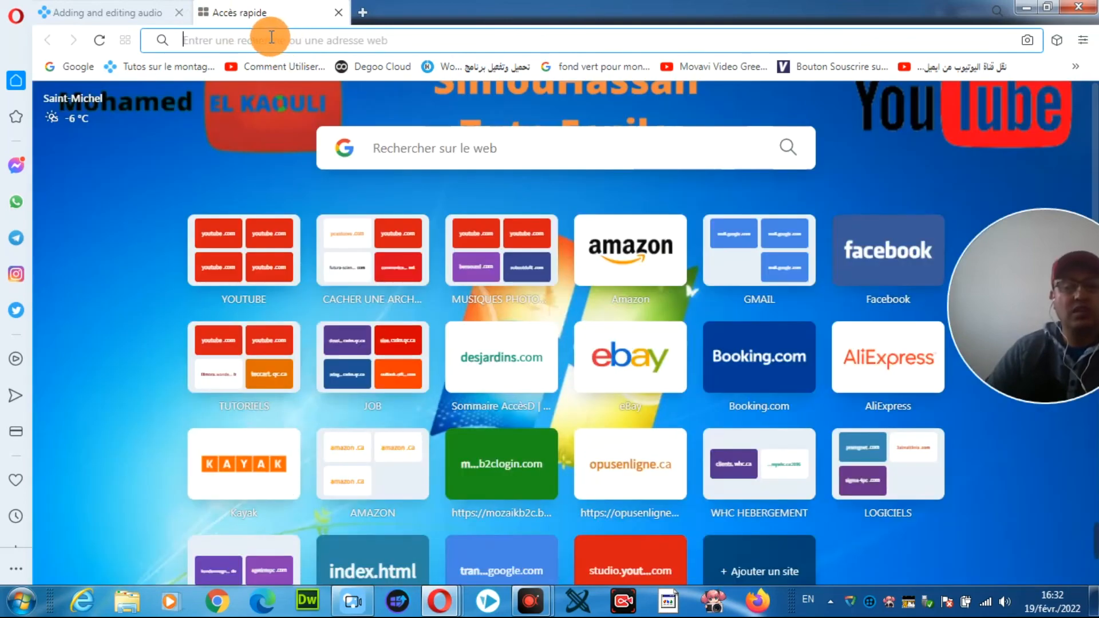
type("trad")
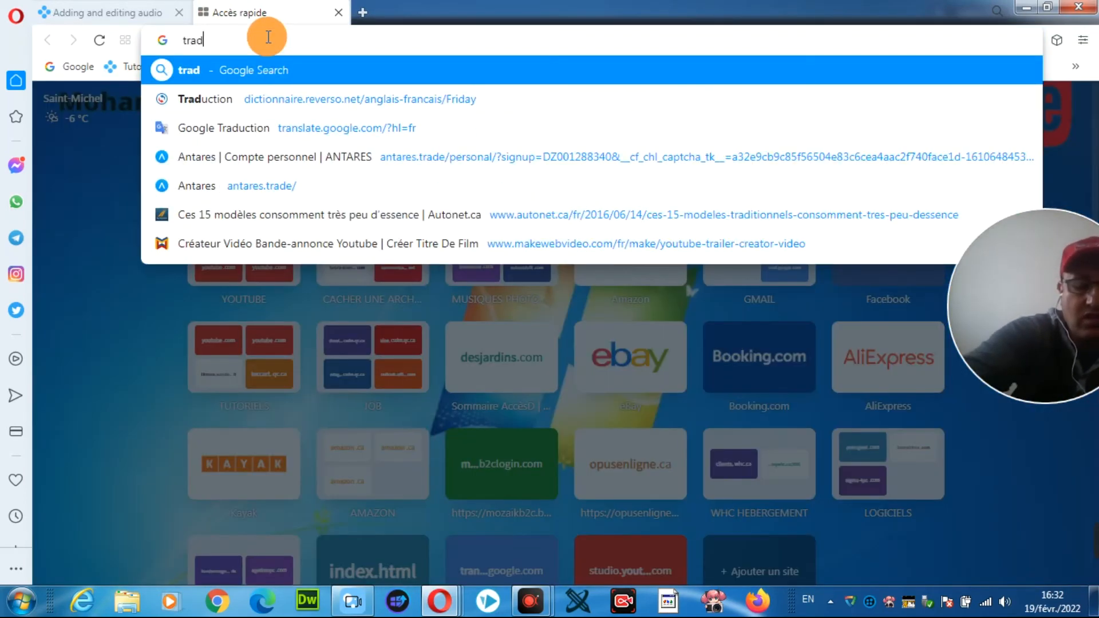
type("uction")
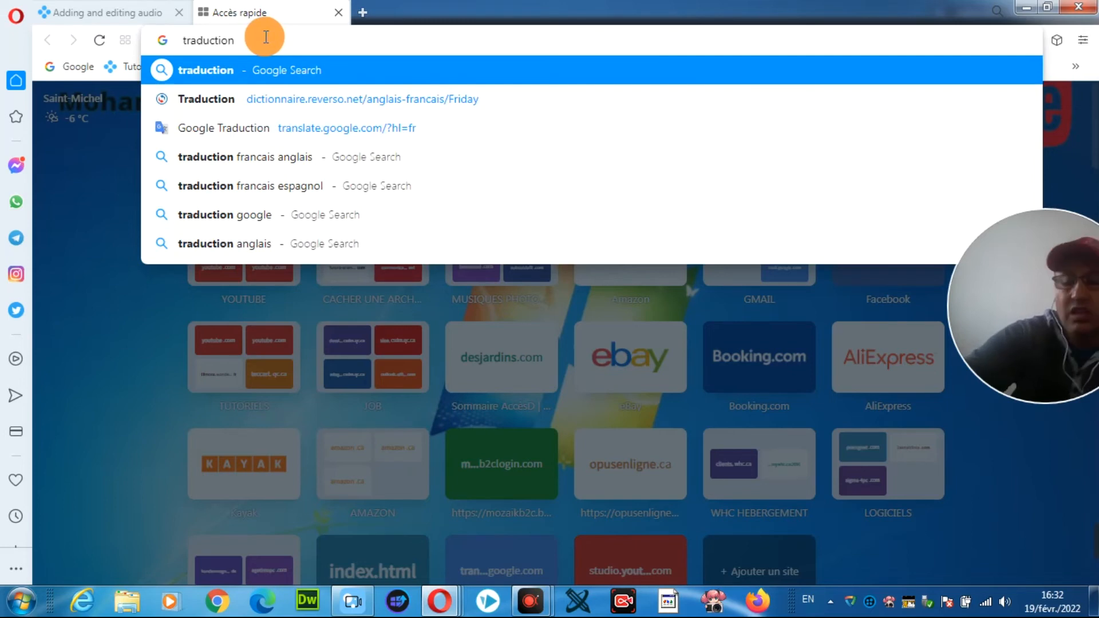
key("Return")
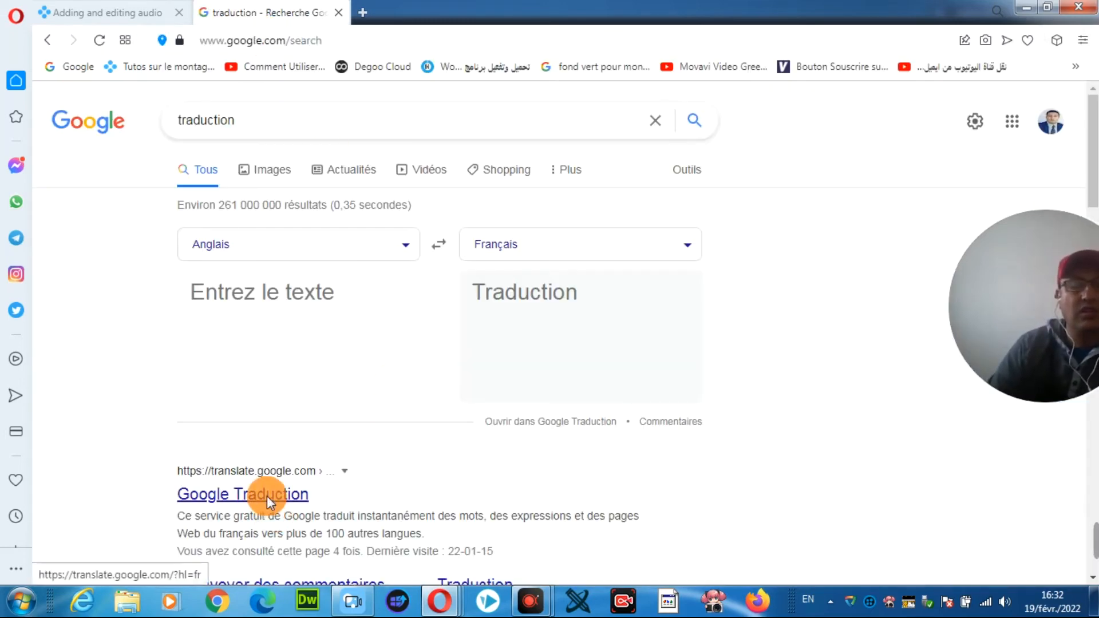
left_click(246, 473)
Step: Paste the manual page's address as the text to translate into French and open the translated page
left_click(246, 256)
key("ctrl+v")
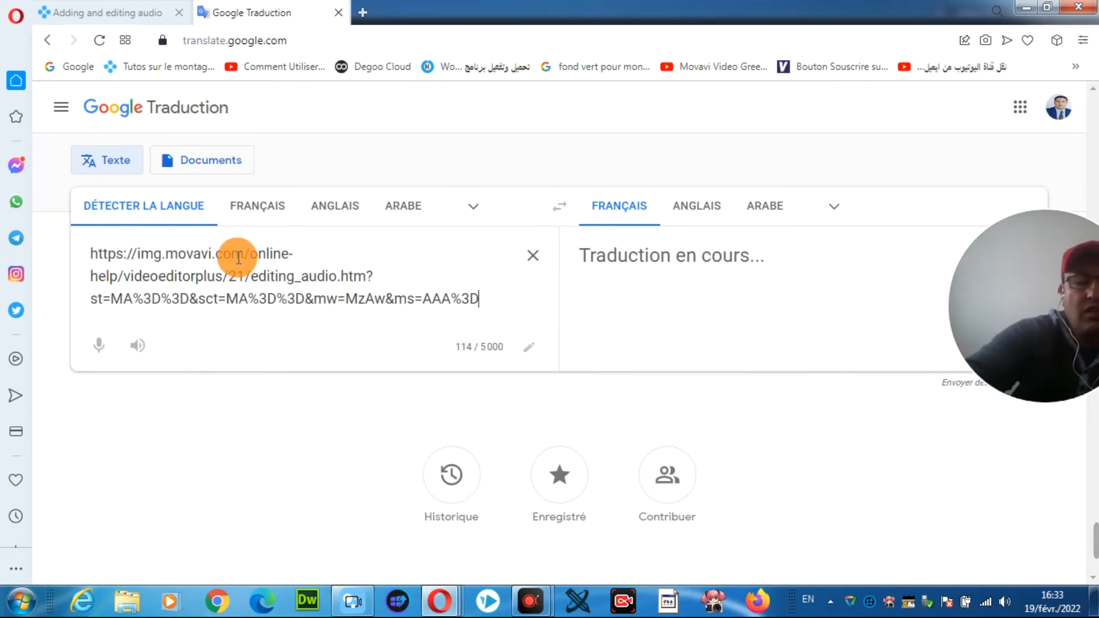
key("Return")
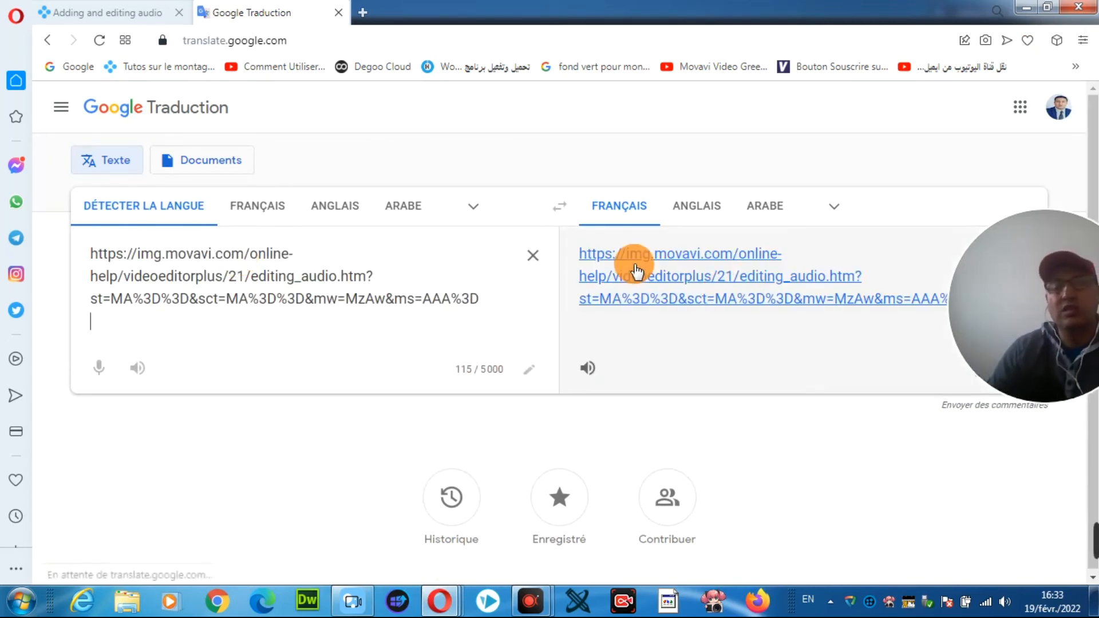
left_click(636, 267)
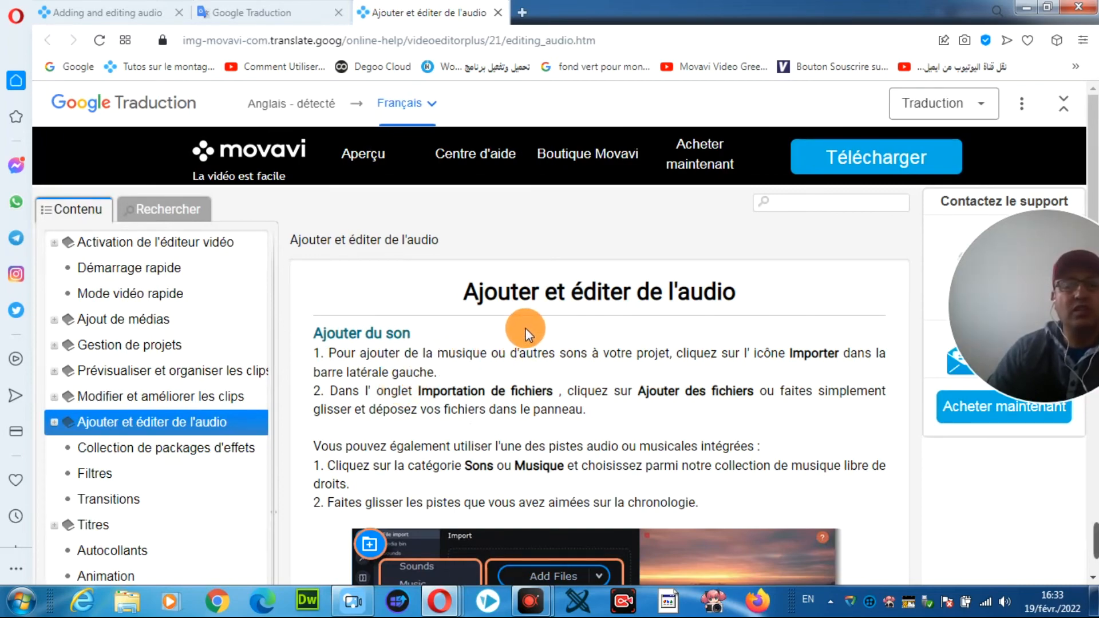
Step: Read the French version of the audio page, including the instructions for adding sound and the clip property descriptions
scroll(630, 317, "down", 5)
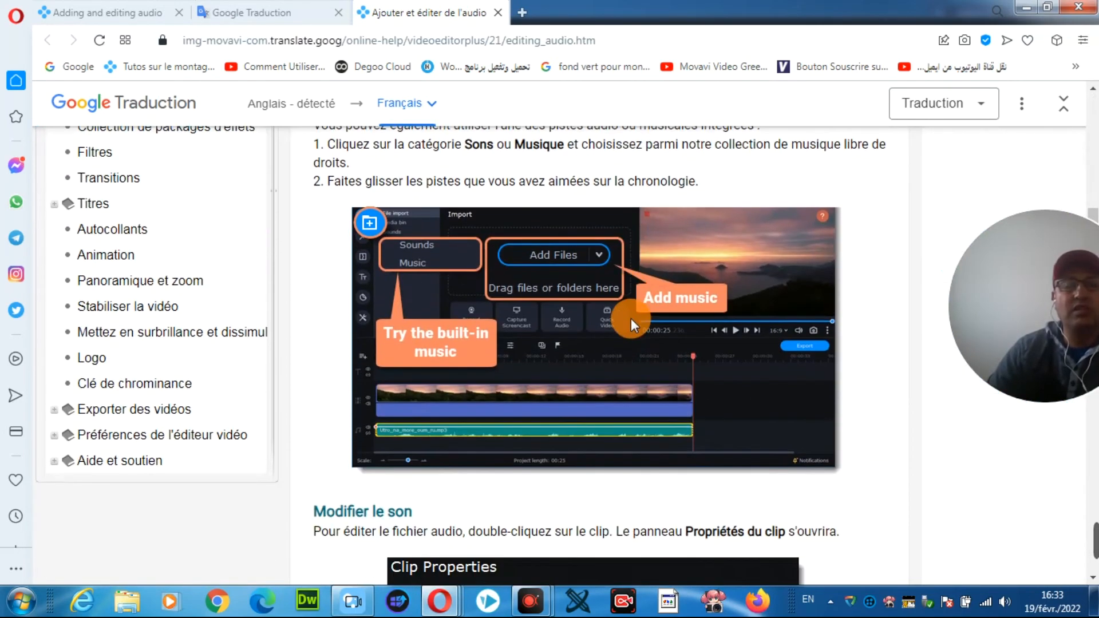
scroll(631, 318, "down", 4)
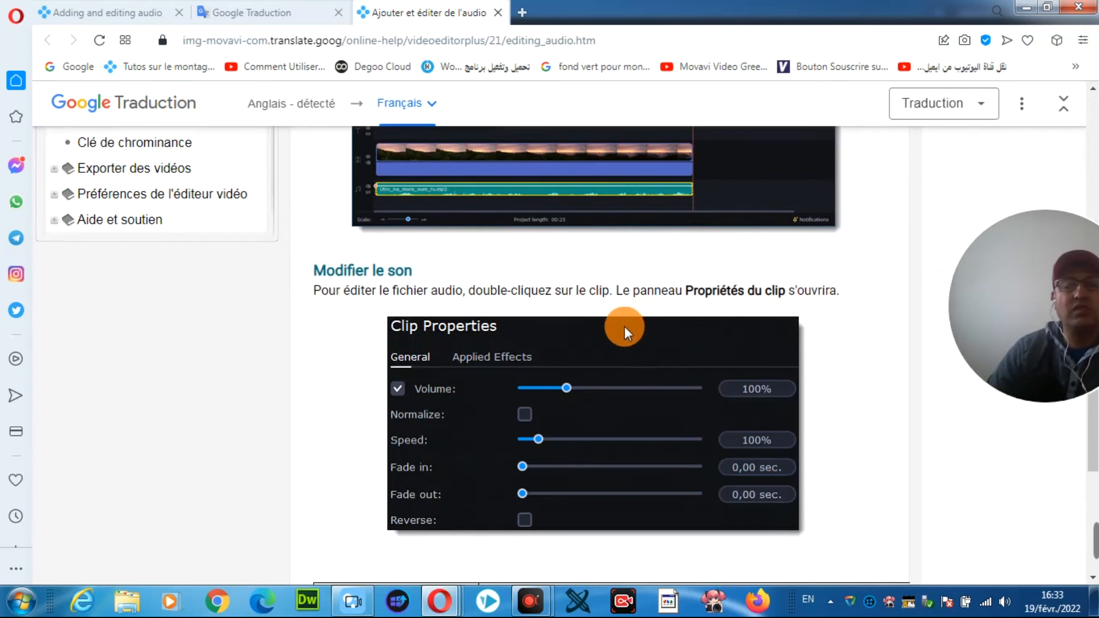
scroll(531, 374, "down", 4)
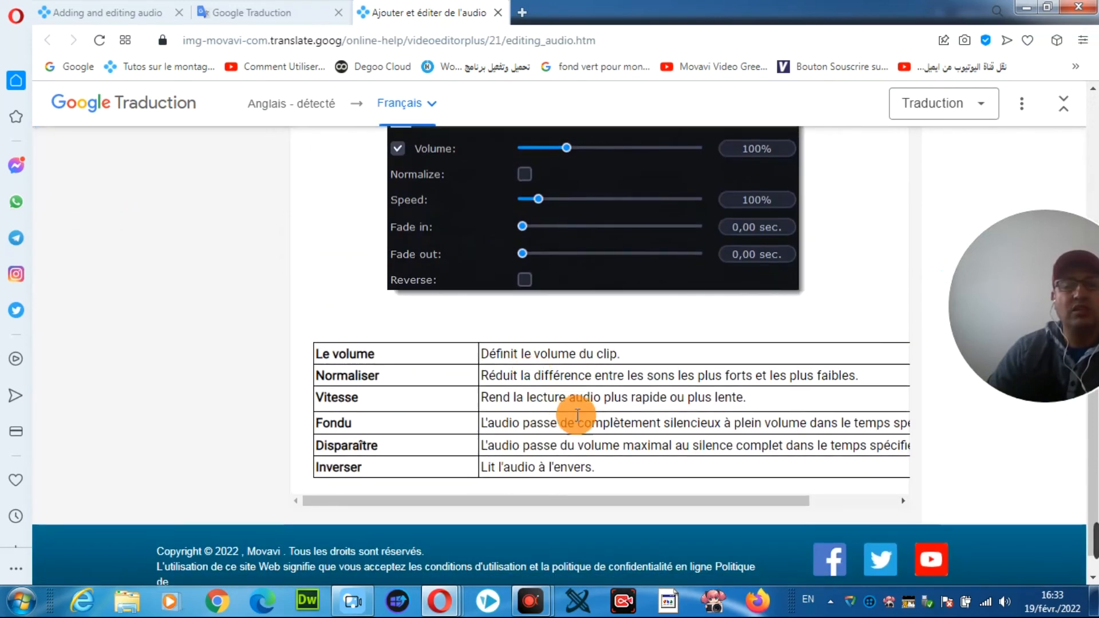
scroll(550, 416, "up", 4)
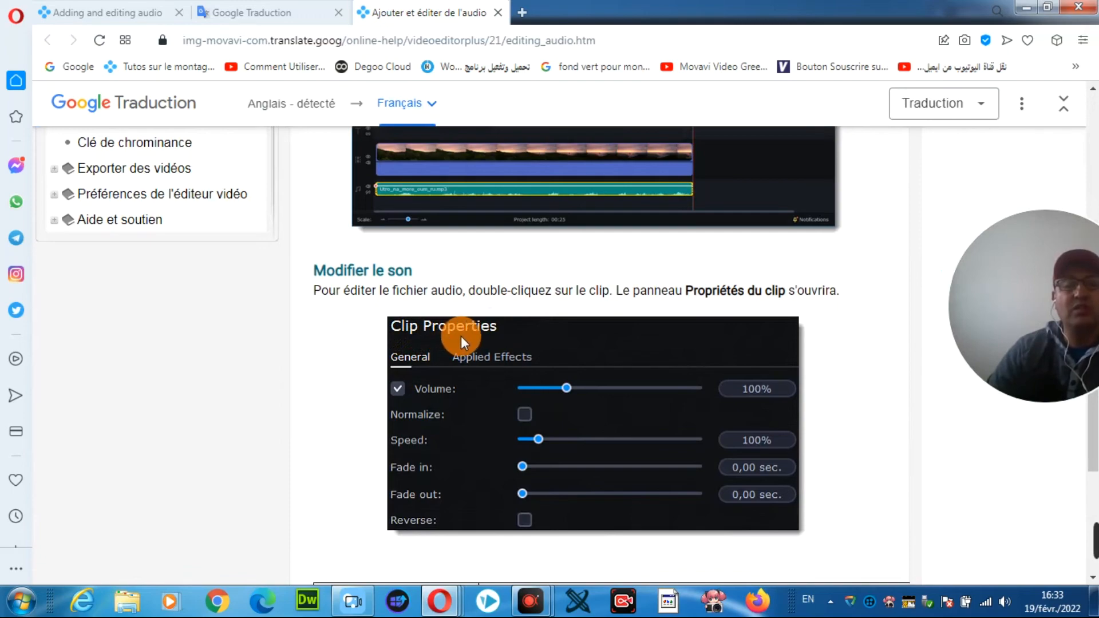
scroll(499, 417, "down", 5)
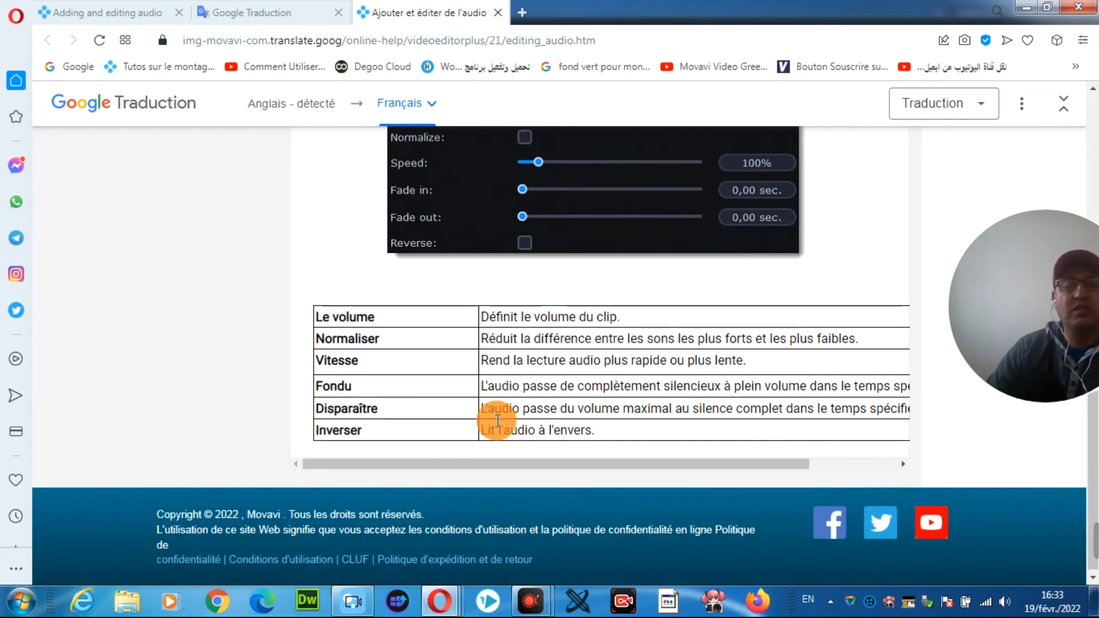
scroll(533, 412, "up", 8)
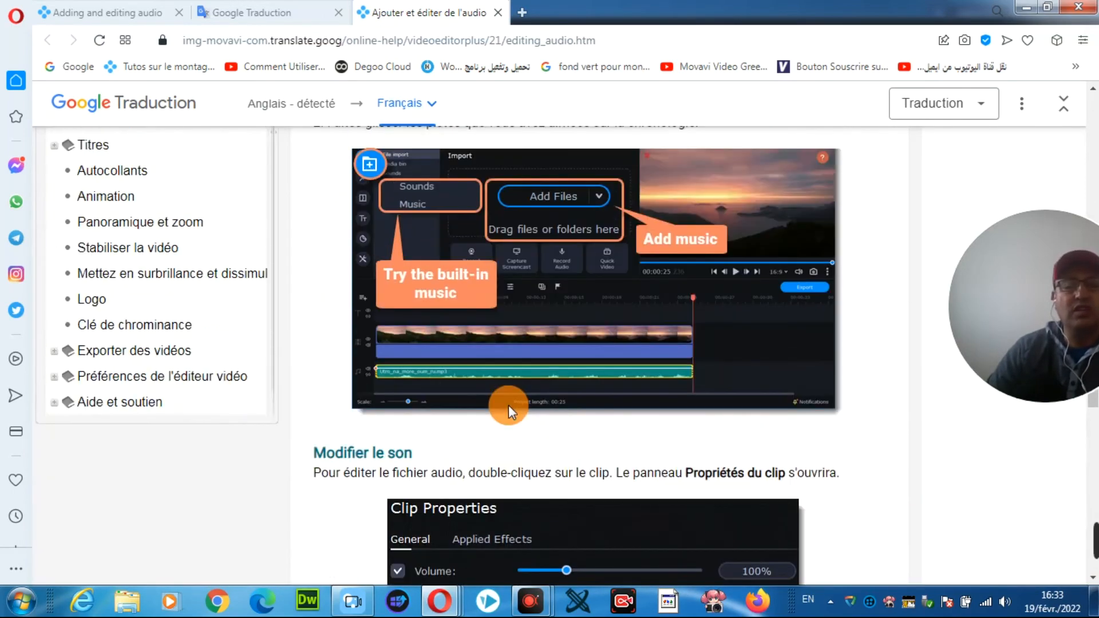
scroll(504, 409, "up", 7)
scroll(298, 338, "up", 1)
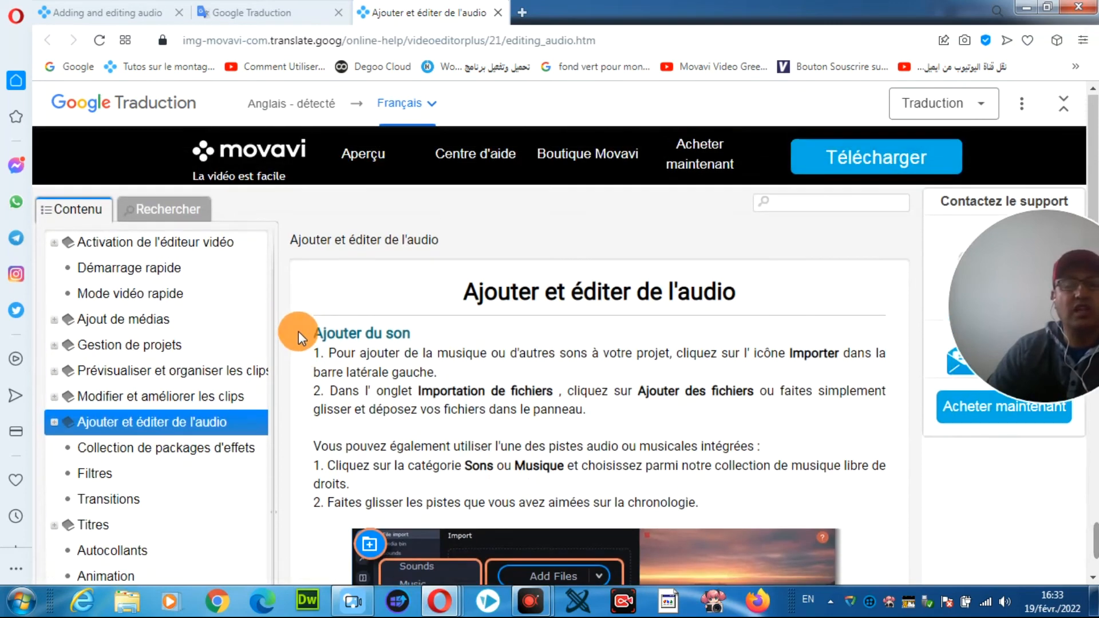
Step: Return to the original manual page, switch back to Movavi Video Editor Plus, and open the list of keyboard shortcuts
left_click(131, 11)
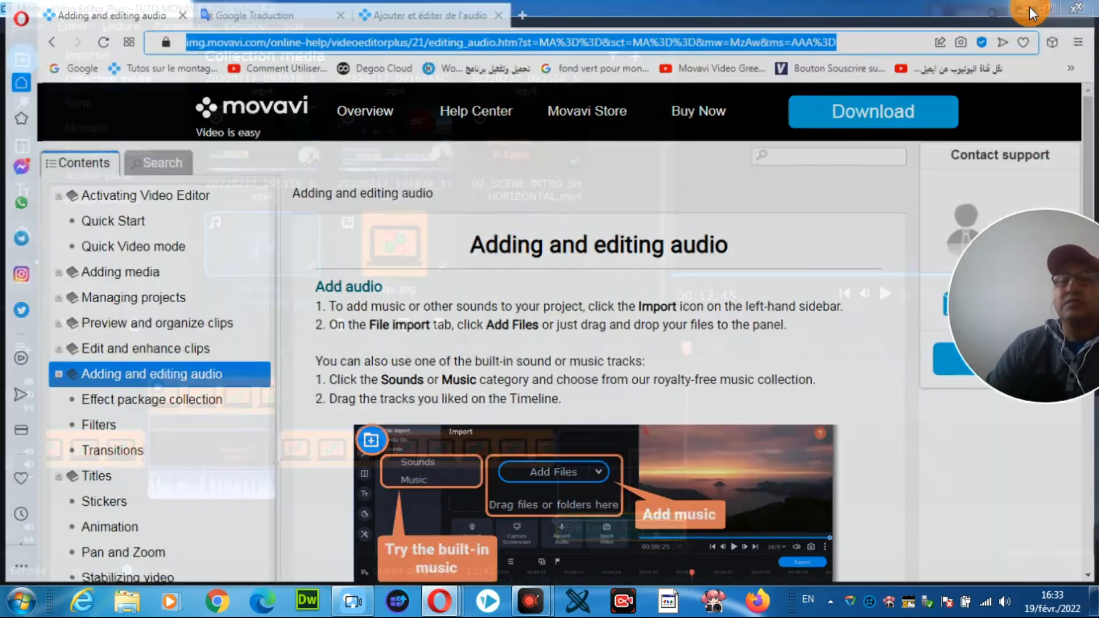
left_click(1028, 6)
left_click(292, 24)
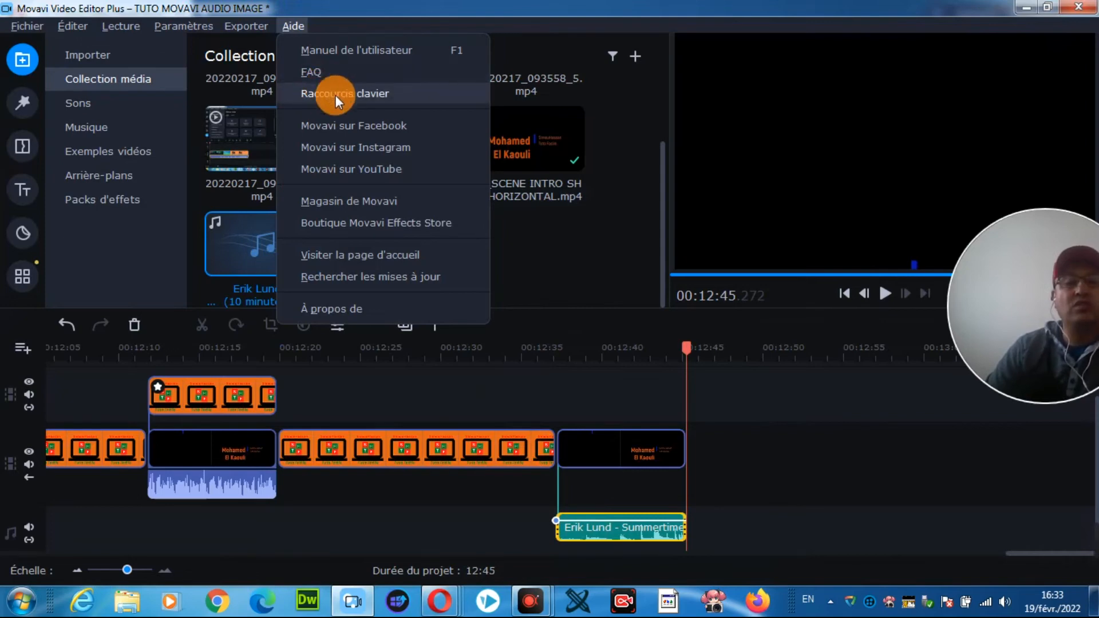
left_click(372, 95)
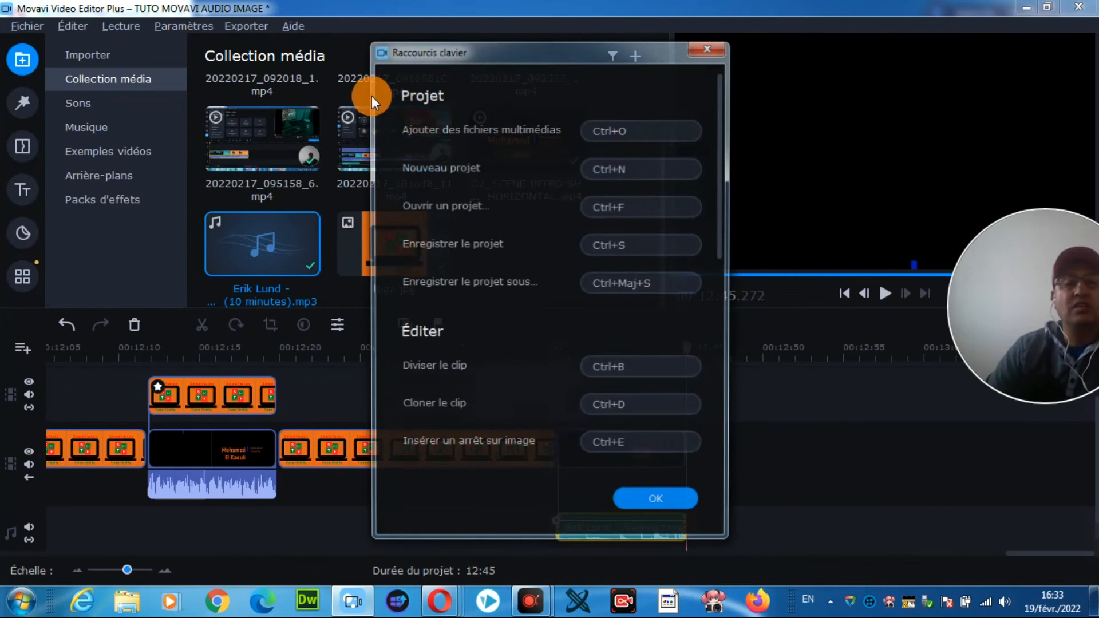
Step: Close the keyboard shortcuts list, look through the Movavi Video Editor Plus home page on the web, and return to the editor
left_click(718, 48)
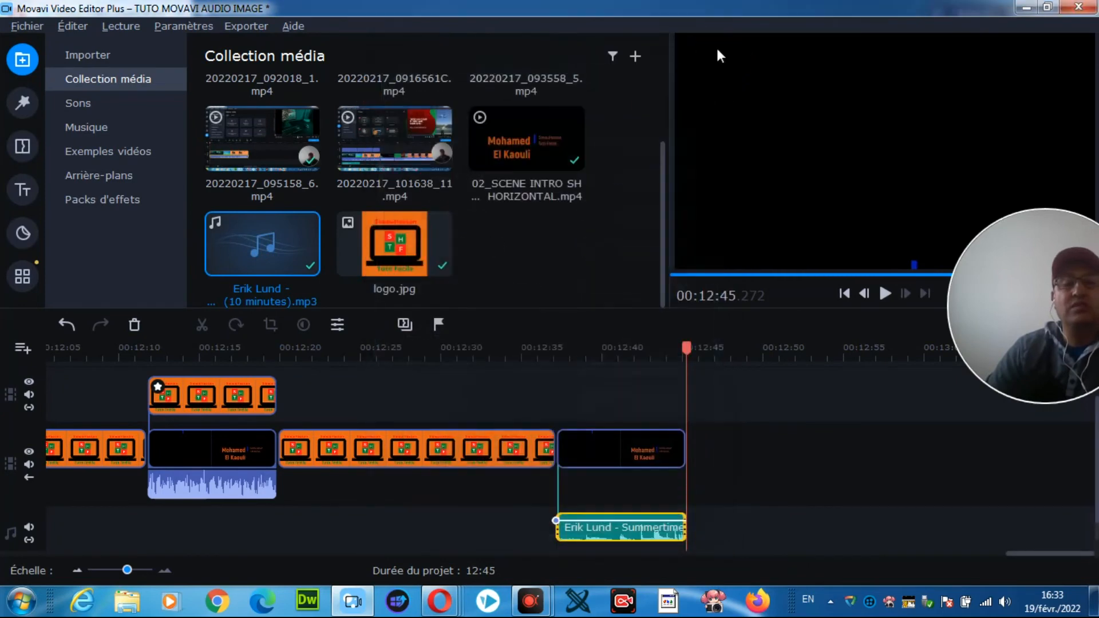
left_click(295, 28)
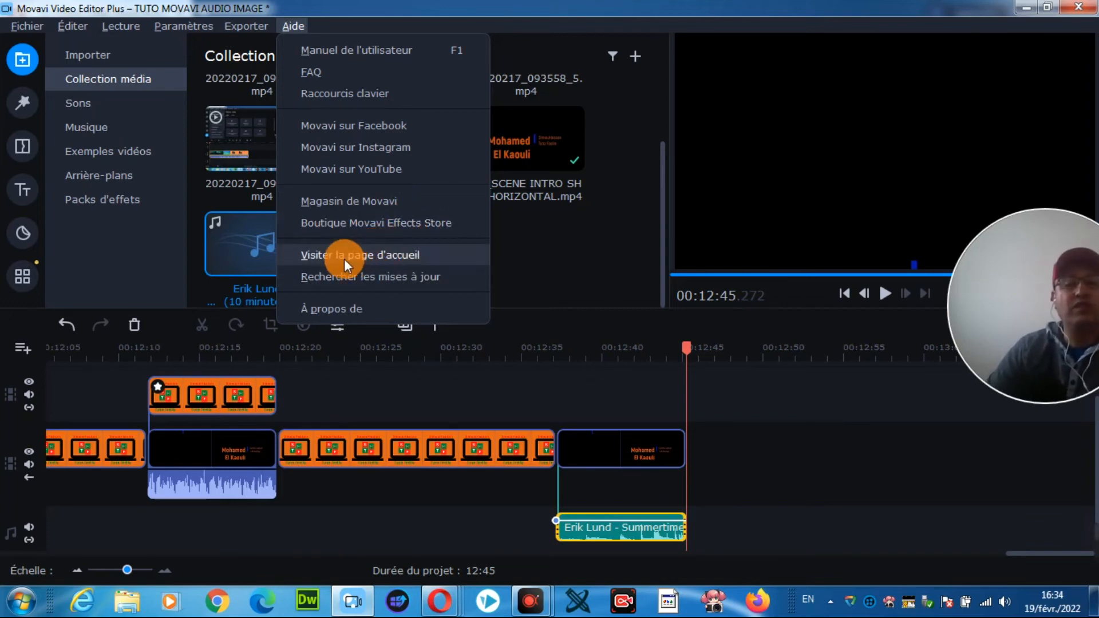
left_click(395, 255)
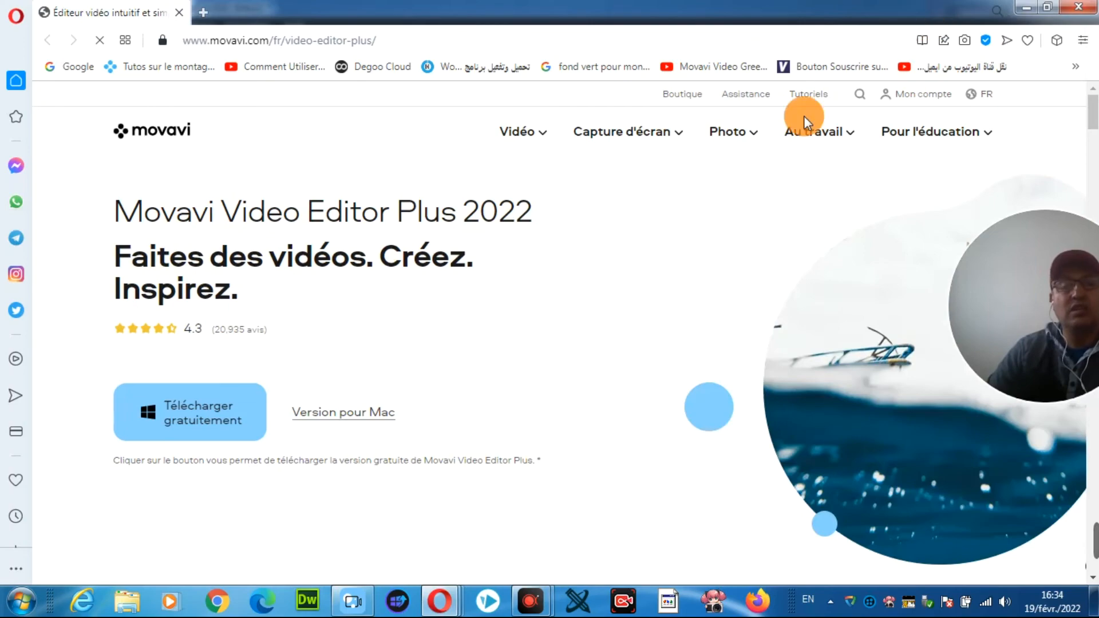
scroll(491, 343, "down", 2)
scroll(491, 342, "down", 10)
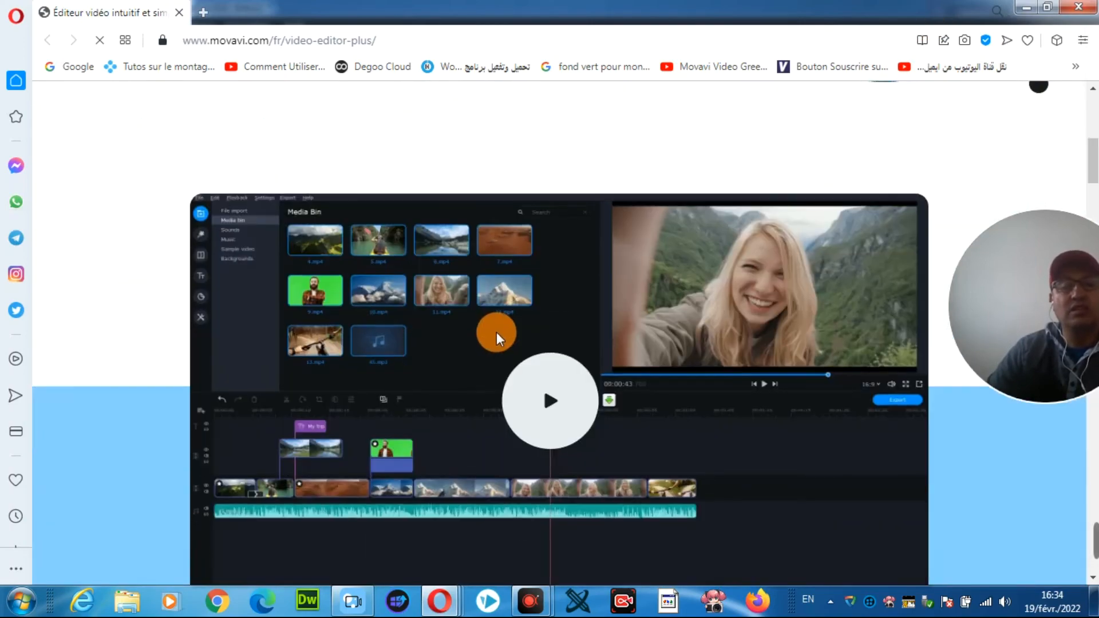
scroll(504, 324, "down", 10)
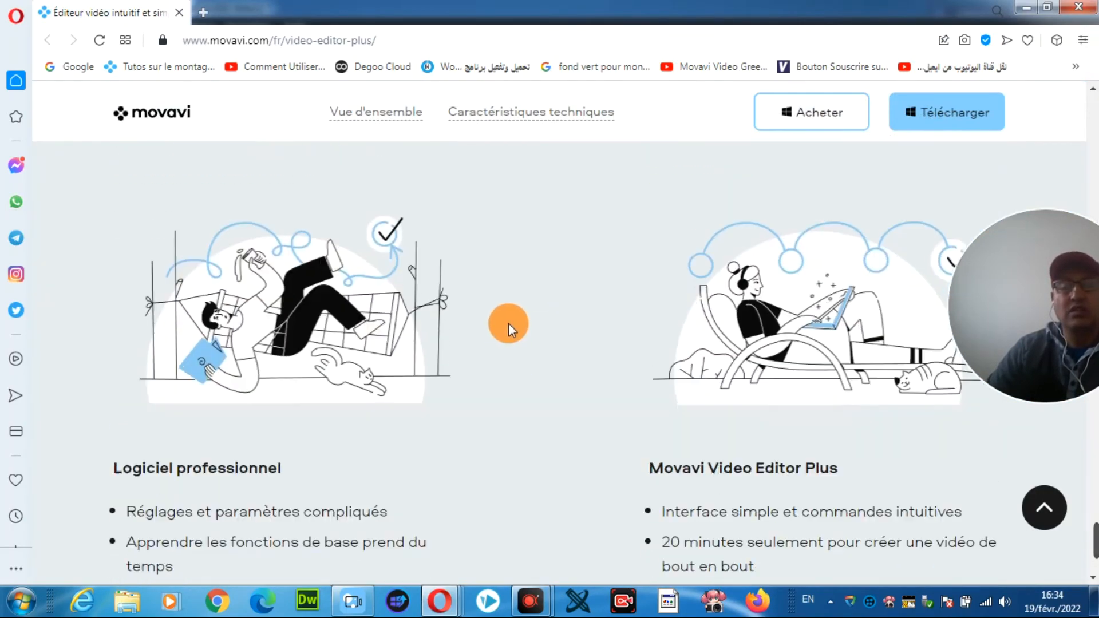
scroll(515, 324, "down", 10)
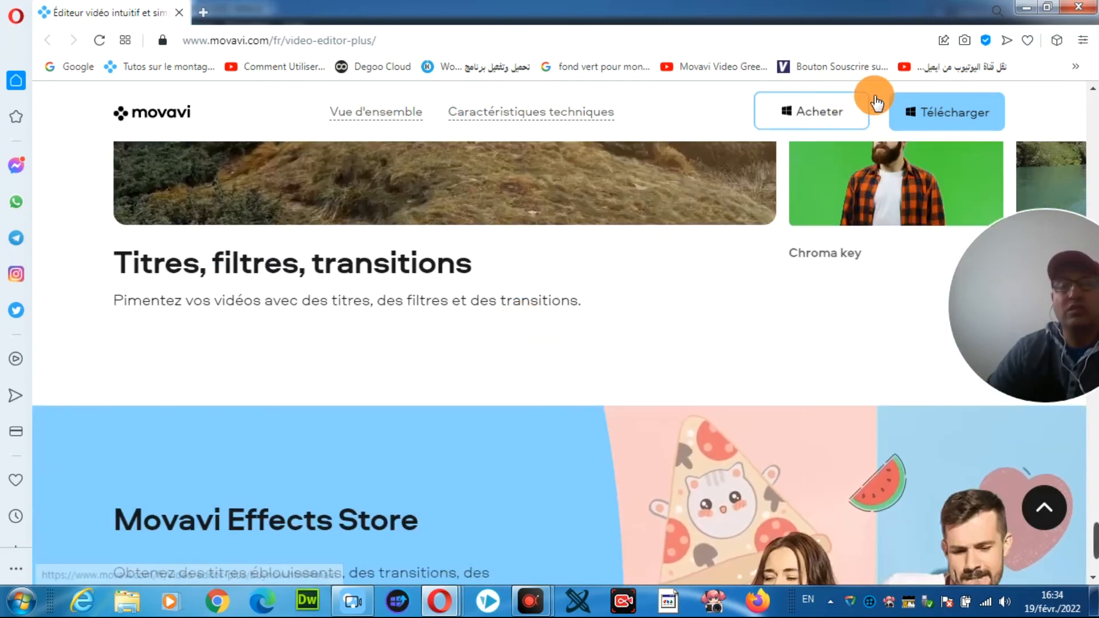
left_click(1025, 8)
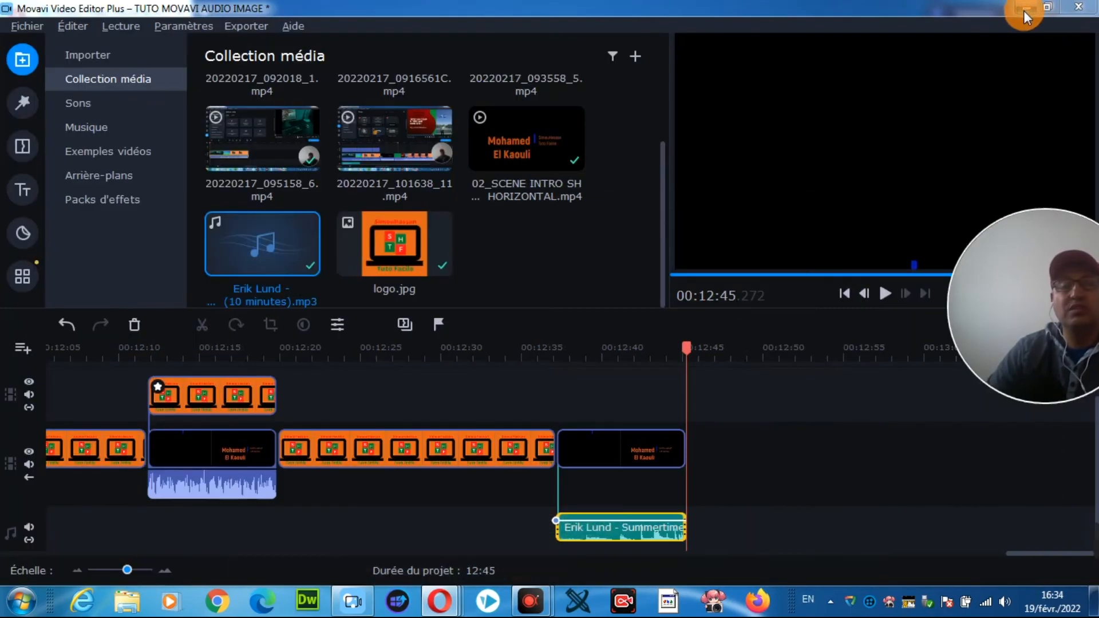
Step: View the program's version and copyright information, and close it
left_click(295, 27)
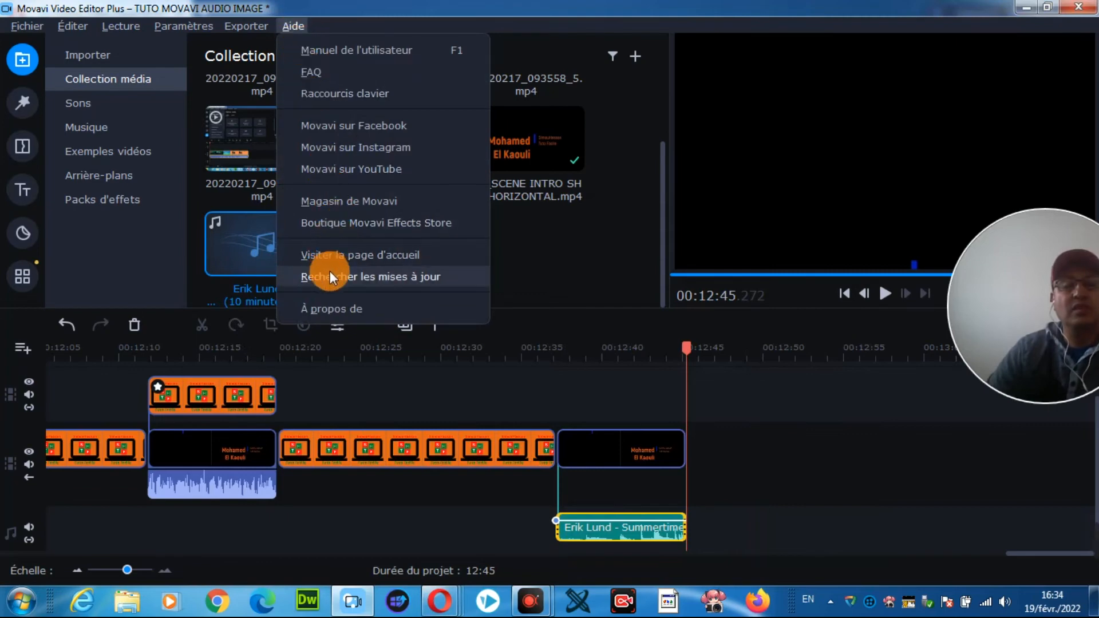
left_click(350, 308)
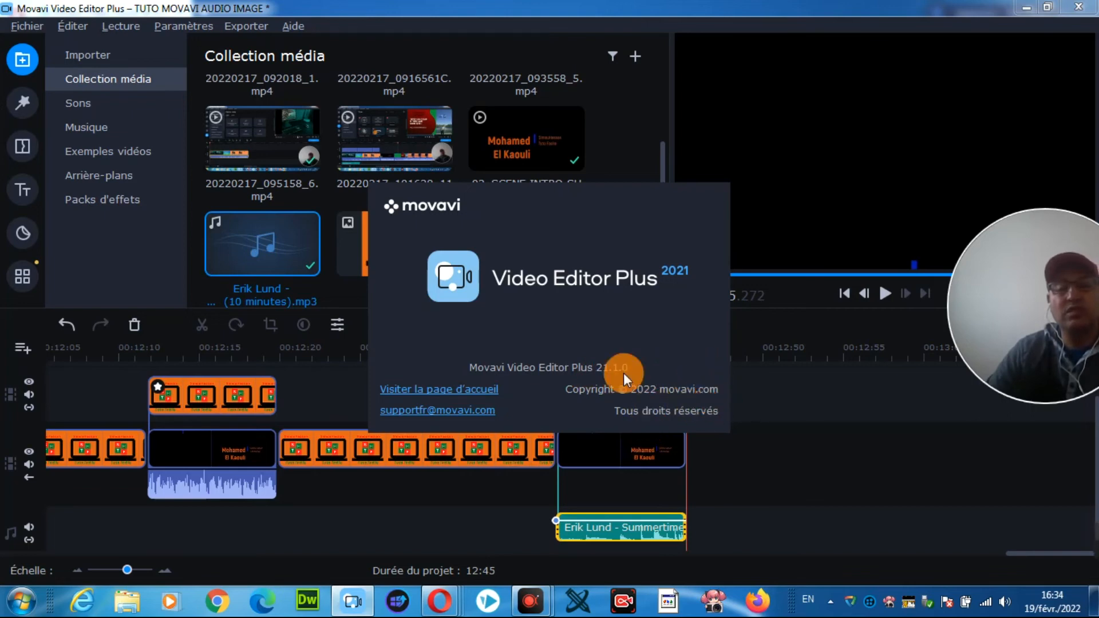
left_click(619, 132)
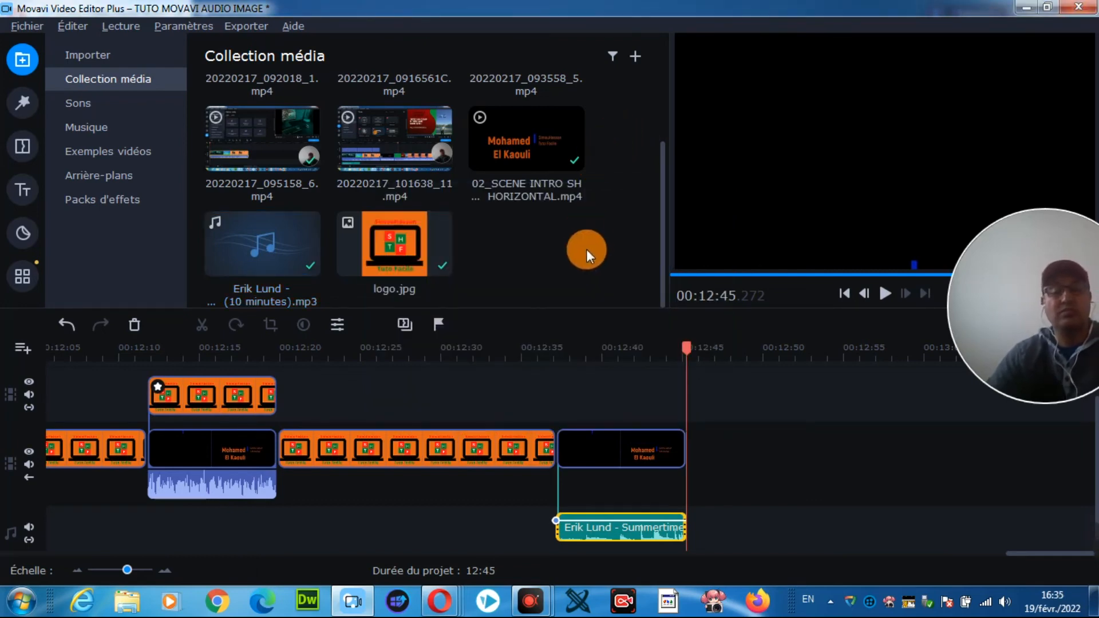
Step: Open the export settings and review the format choices for video, audio, mobile devices, TVs and online upload
scroll(654, 331, "up", 4)
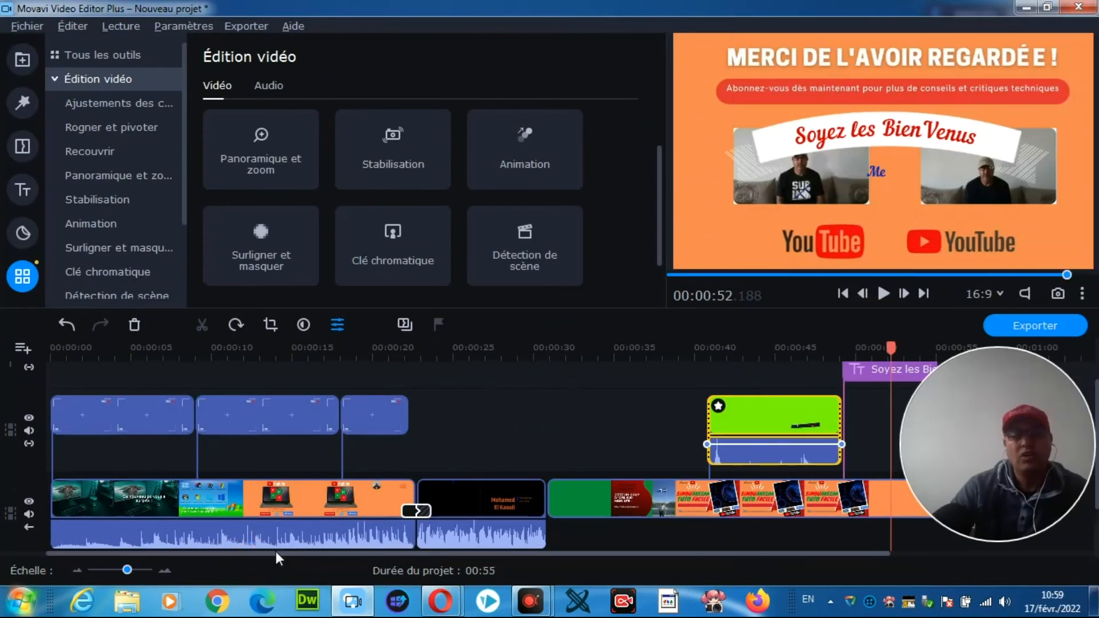
left_click_drag(276, 551, 487, 548)
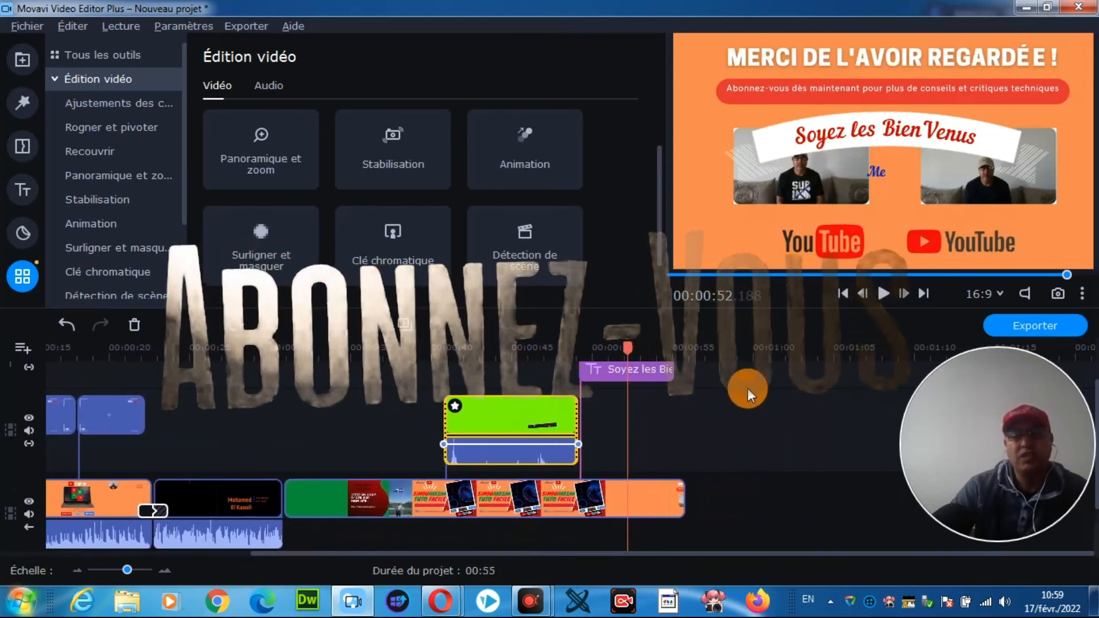
left_click(1035, 324)
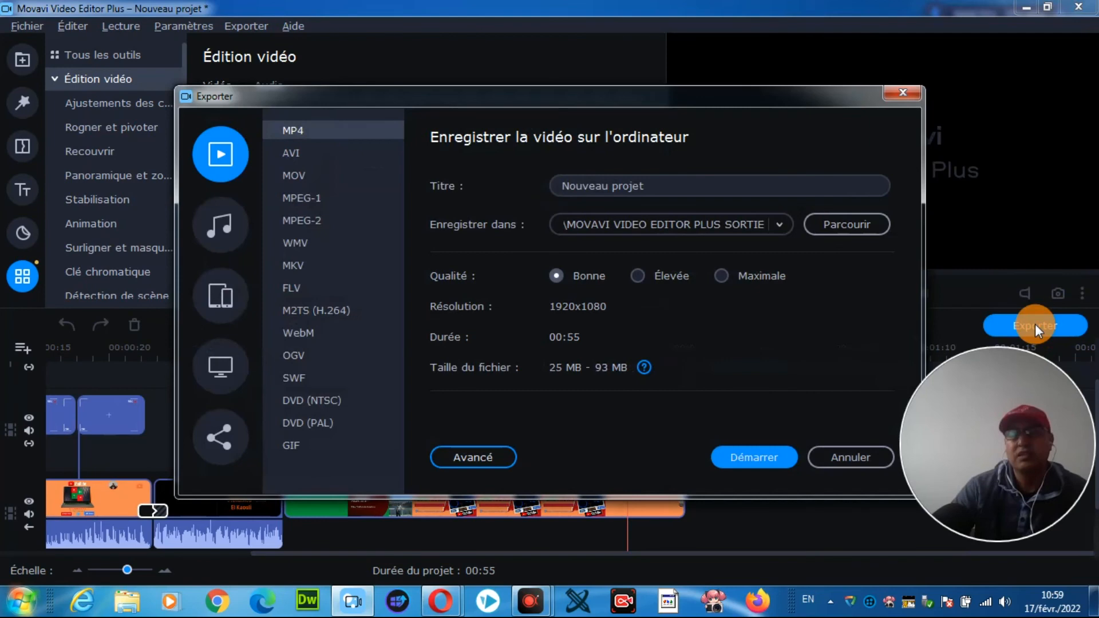
mouse_move(668, 100)
left_mouse_down()
mouse_move(664, 86)
mouse_move(692, 89)
mouse_move(678, 82)
left_mouse_up()
left_click(253, 131)
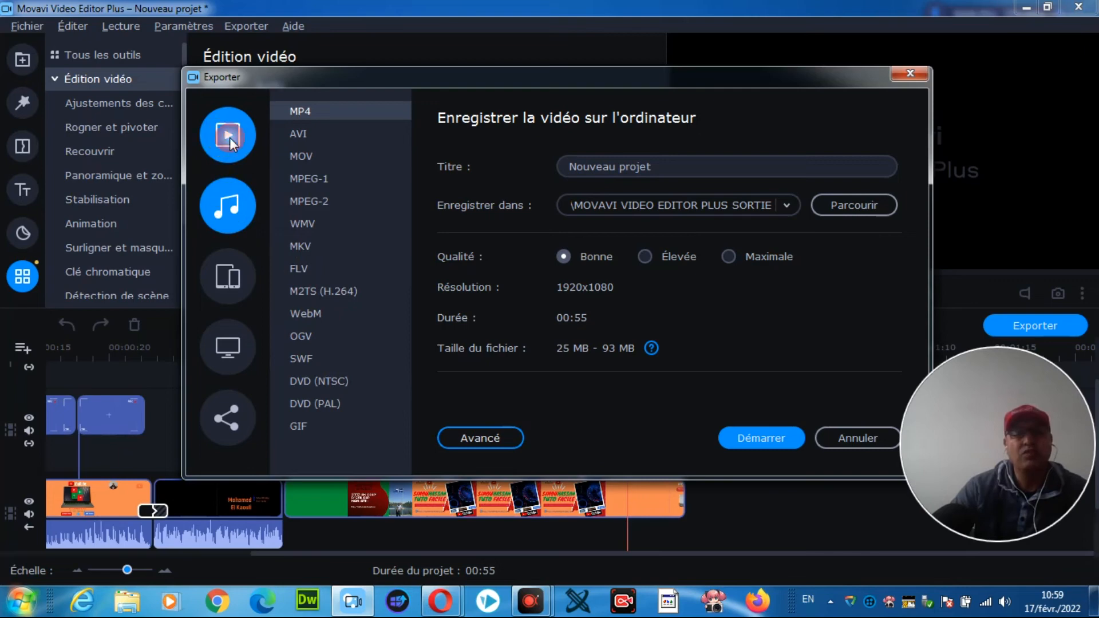
left_click(220, 204)
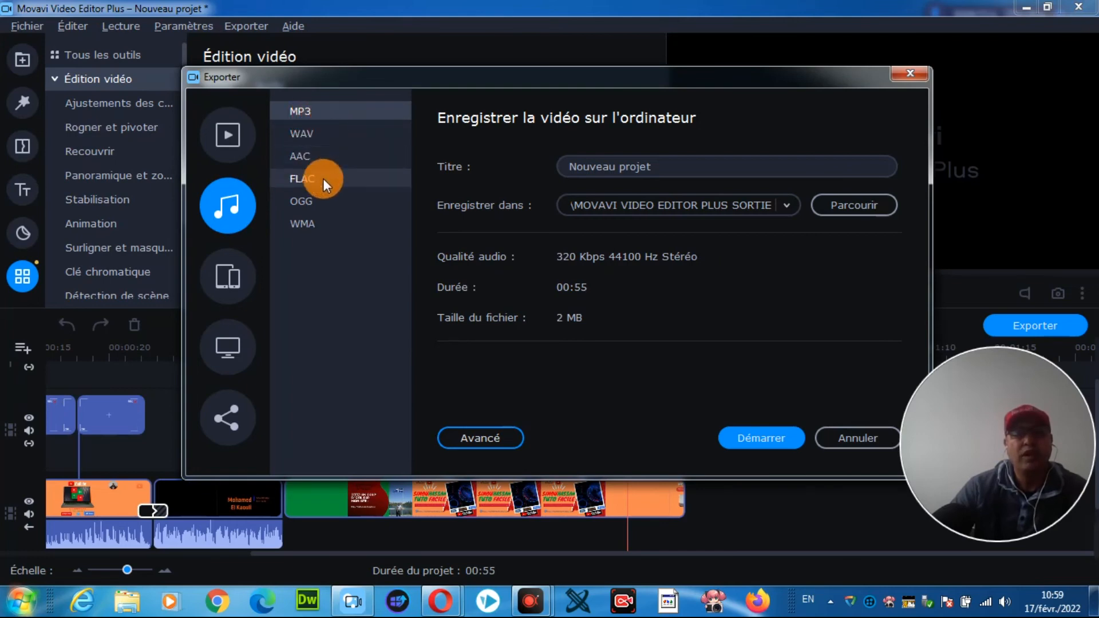
left_click(228, 270)
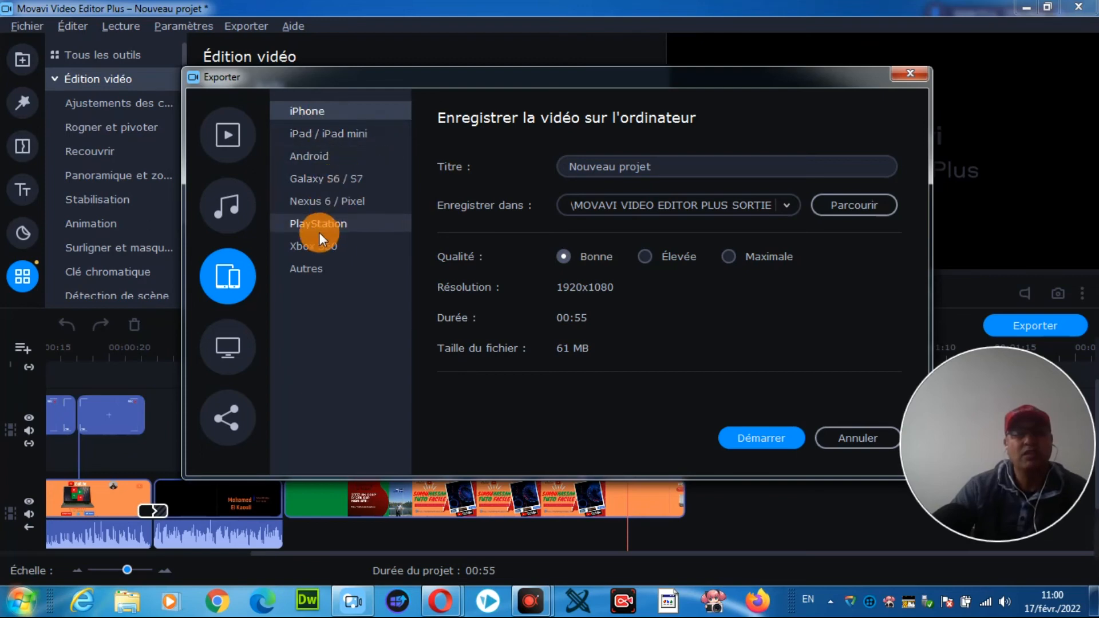
left_click(229, 342)
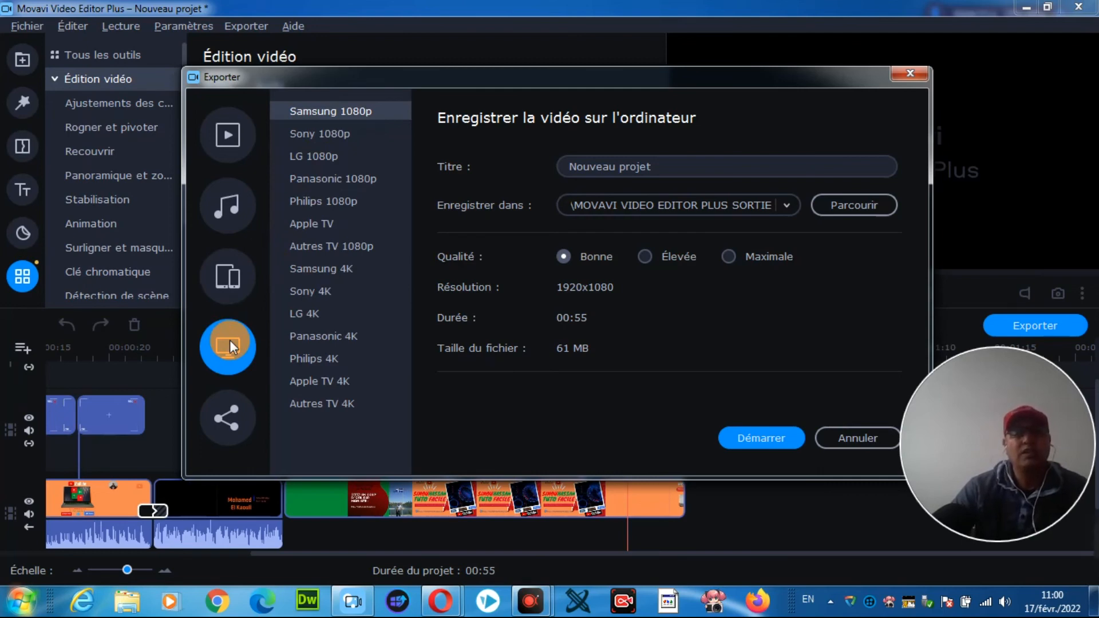
left_click(229, 417)
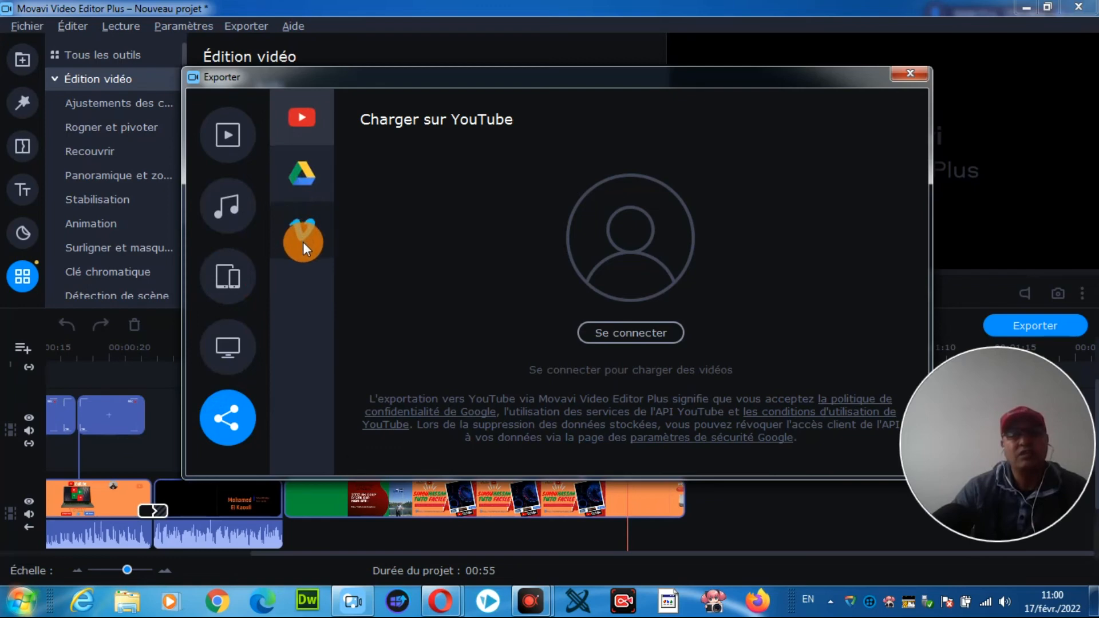
Step: Export the project to the computer as an MP4 video titled TUTO MOVAVI and open the output folder
left_click(228, 134)
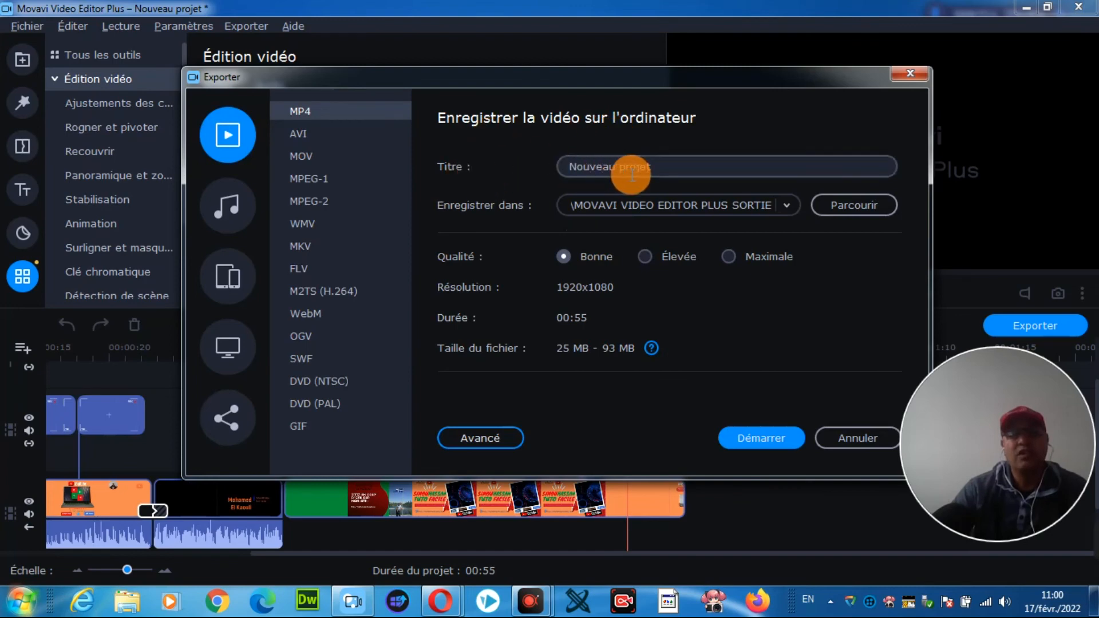
left_click_drag(667, 167, 553, 169)
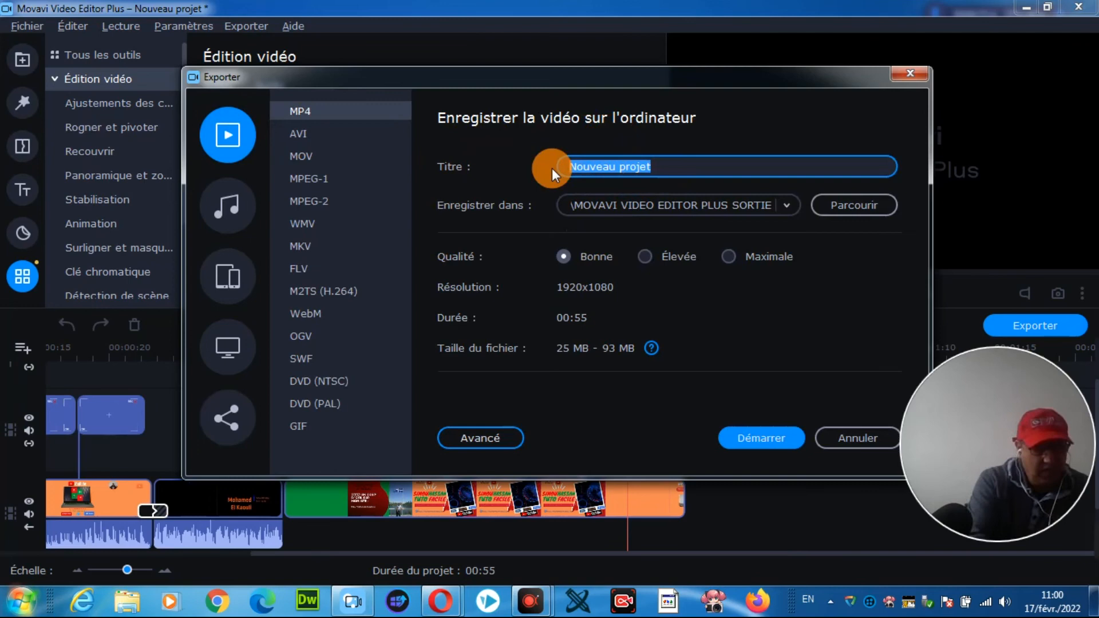
type("TUTO")
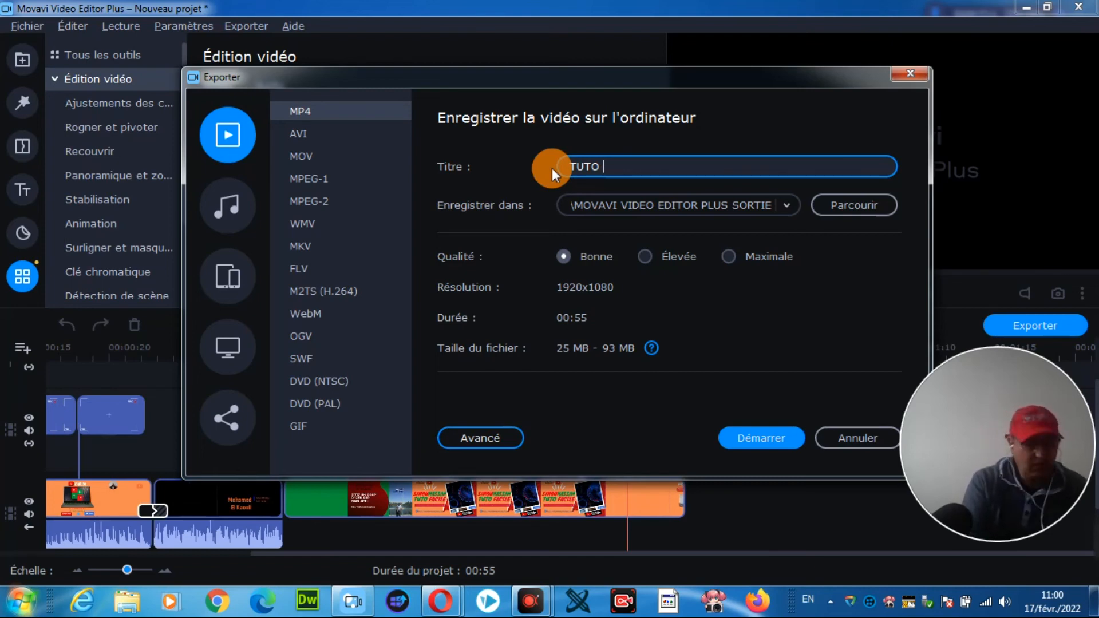
type("MOV")
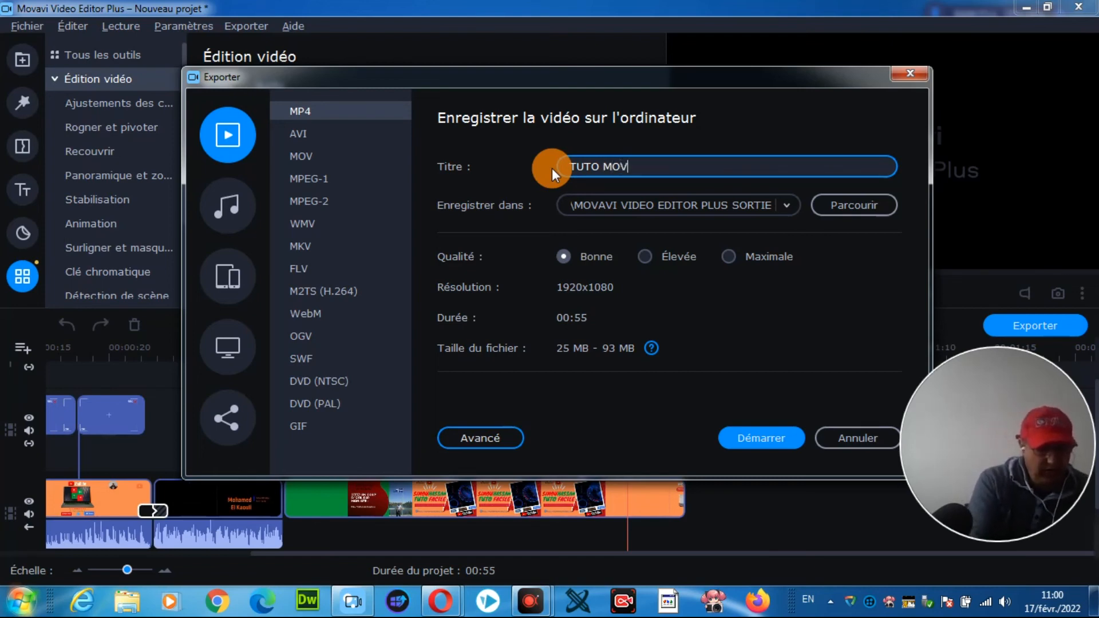
type("AVI")
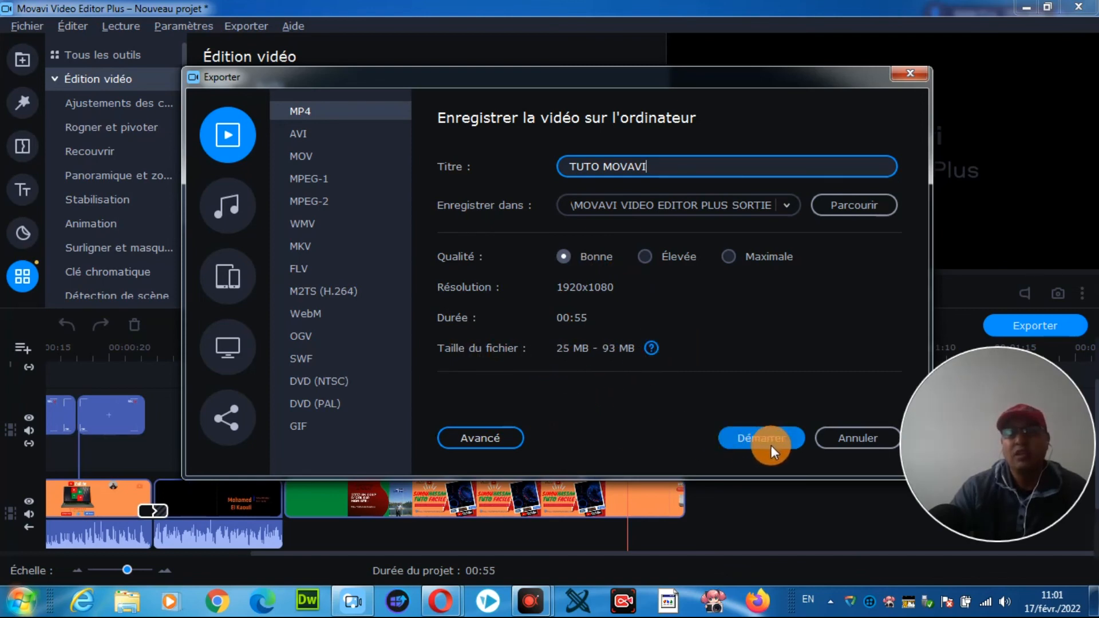
left_click(755, 434)
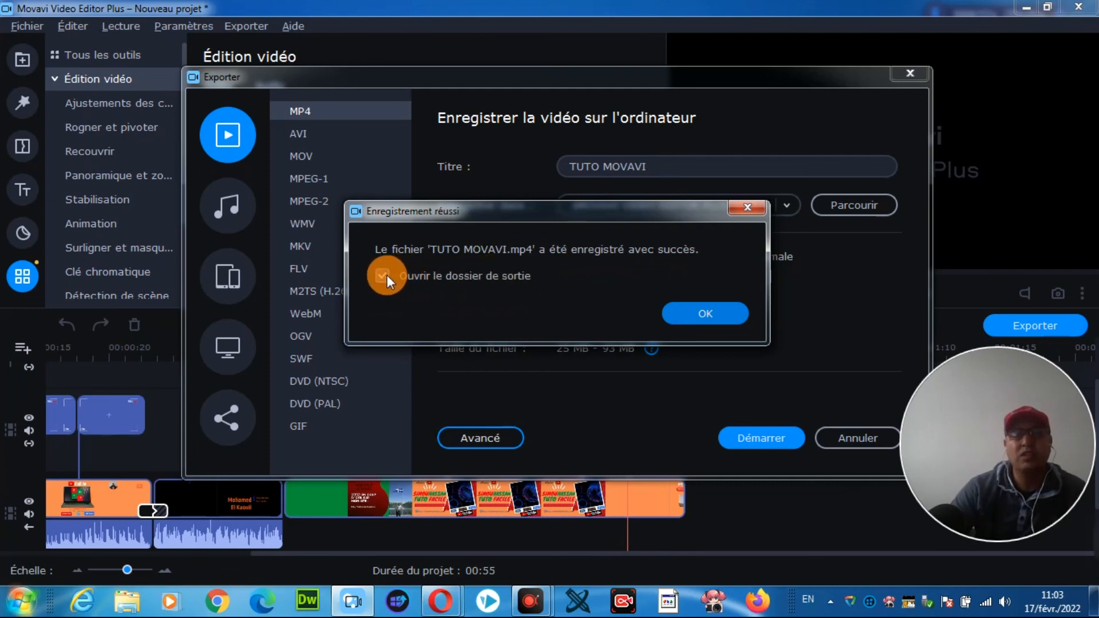
left_click(699, 313)
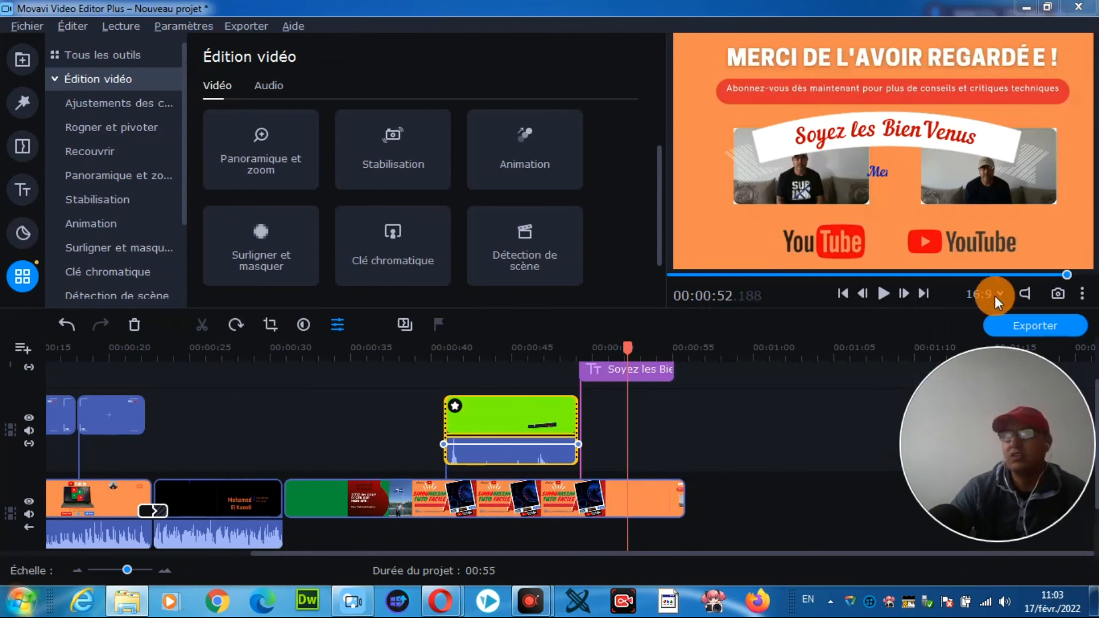